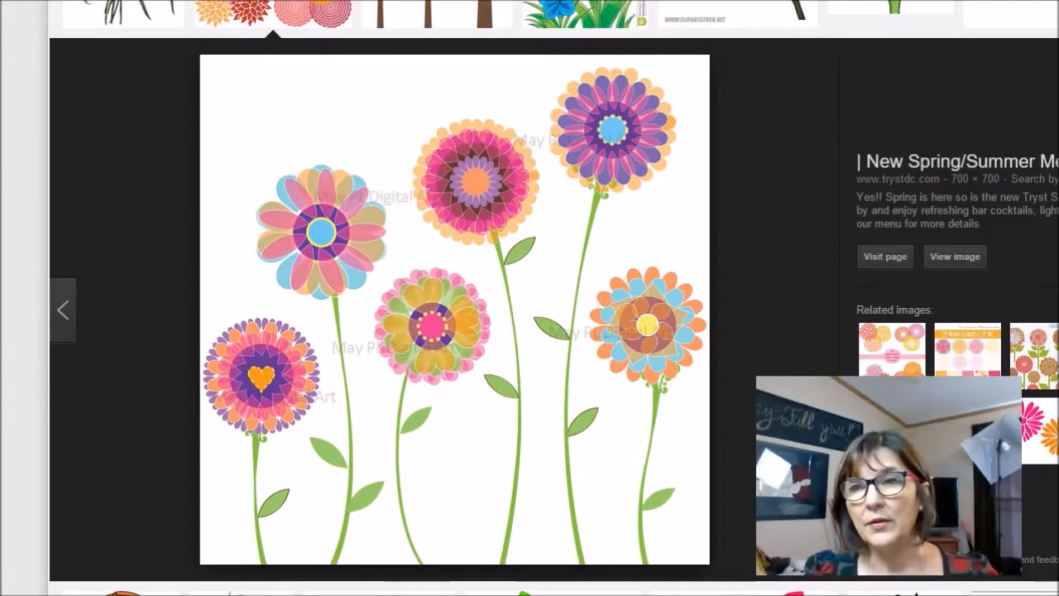
Step: Look through the flower clip-art search results and preview the row of smiling flowers
key(Escape)
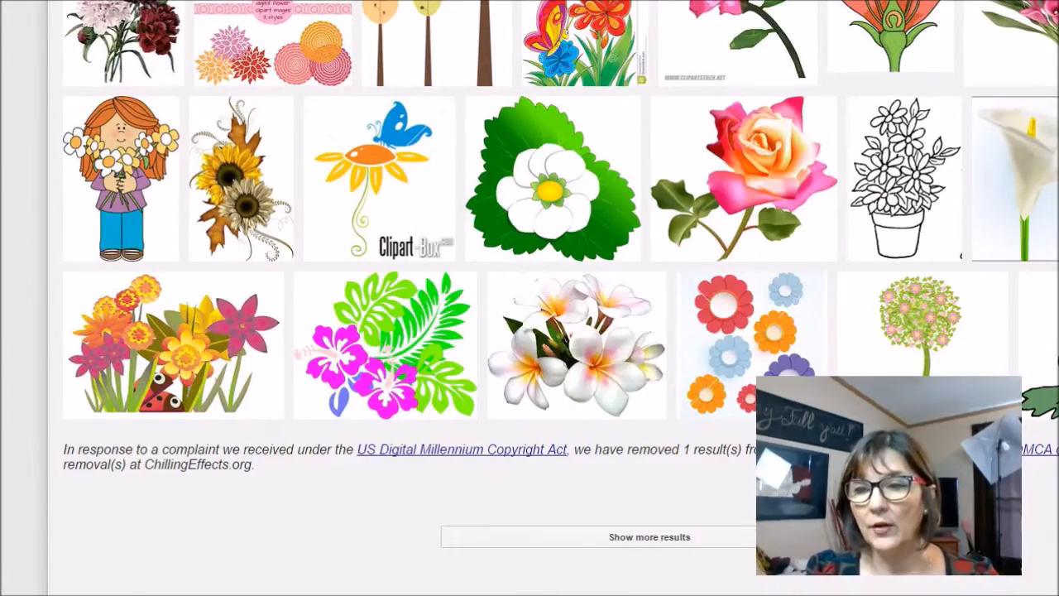
scroll(529, 297, up, 20)
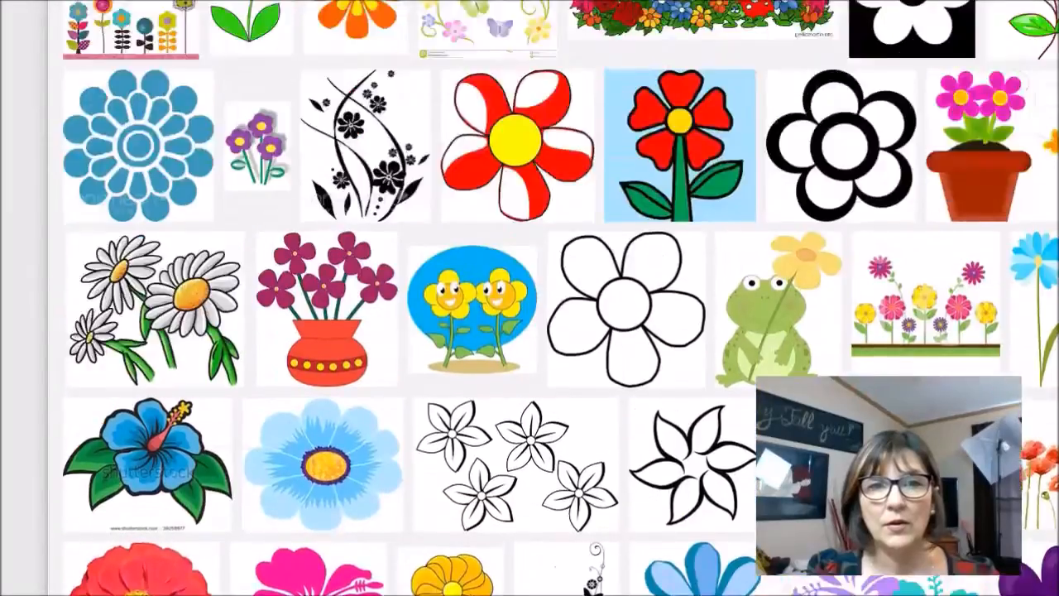
scroll(530, 298, up, 15)
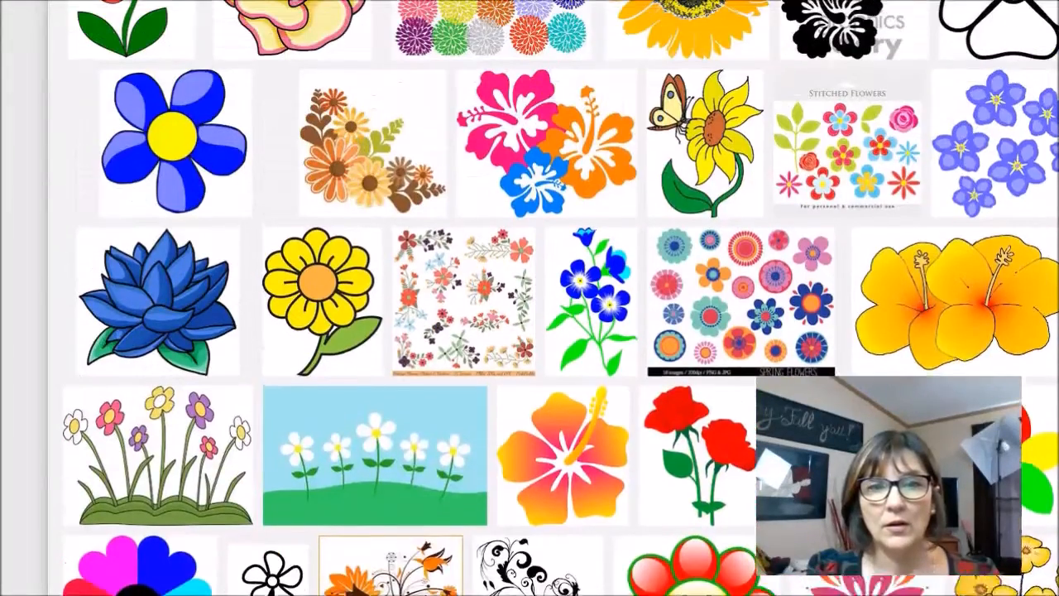
scroll(529, 298, up, 5)
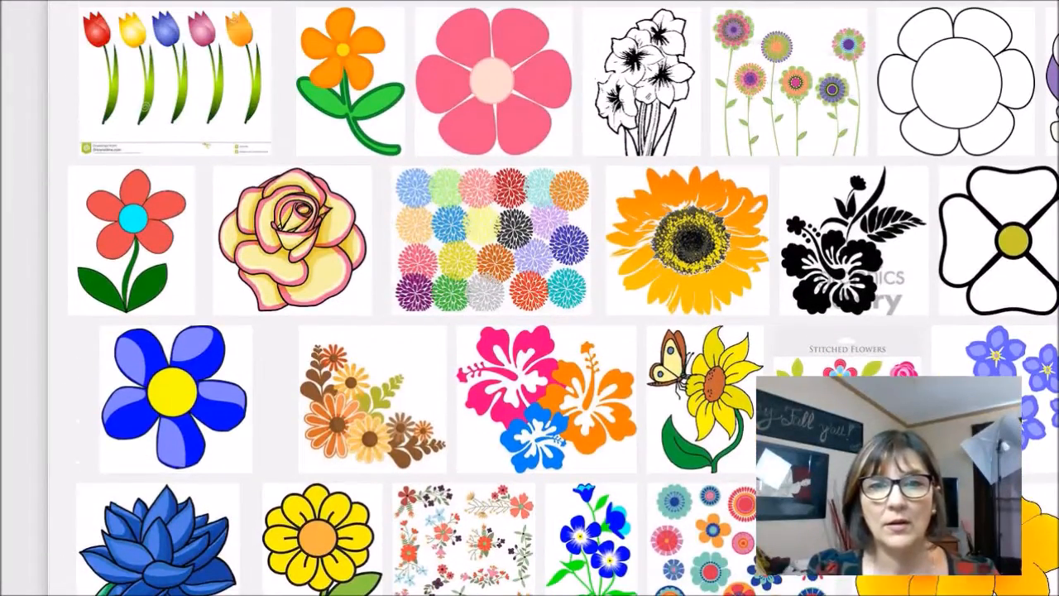
scroll(529, 298, up, 8)
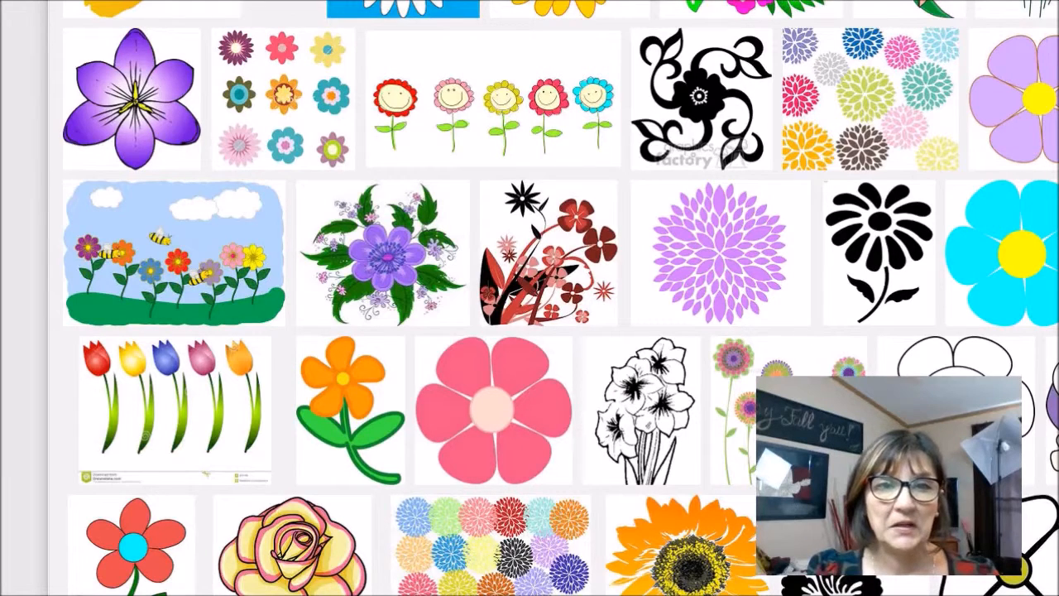
scroll(529, 298, up, 1)
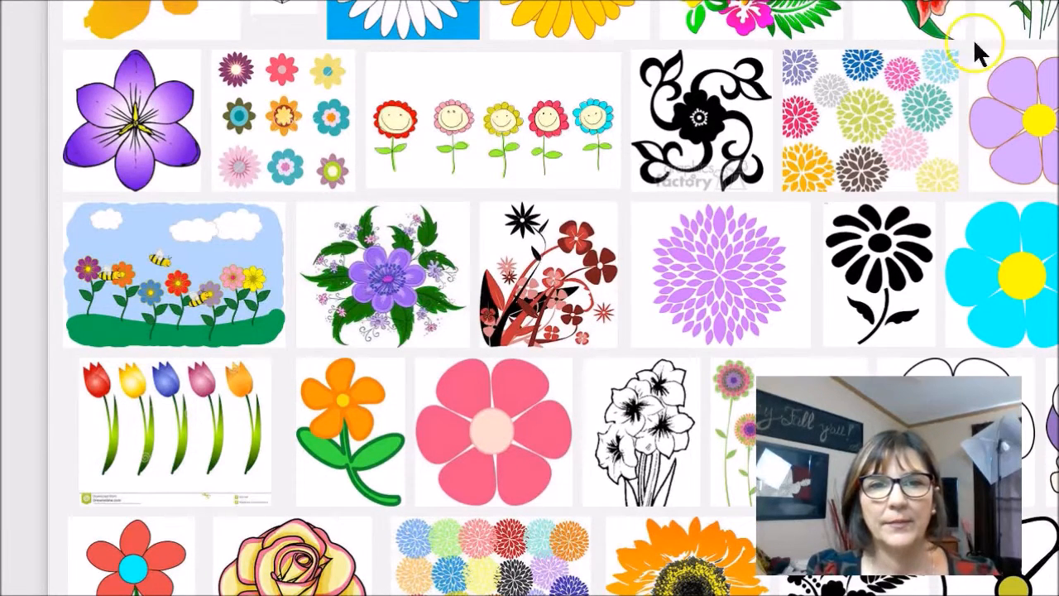
click(506, 124)
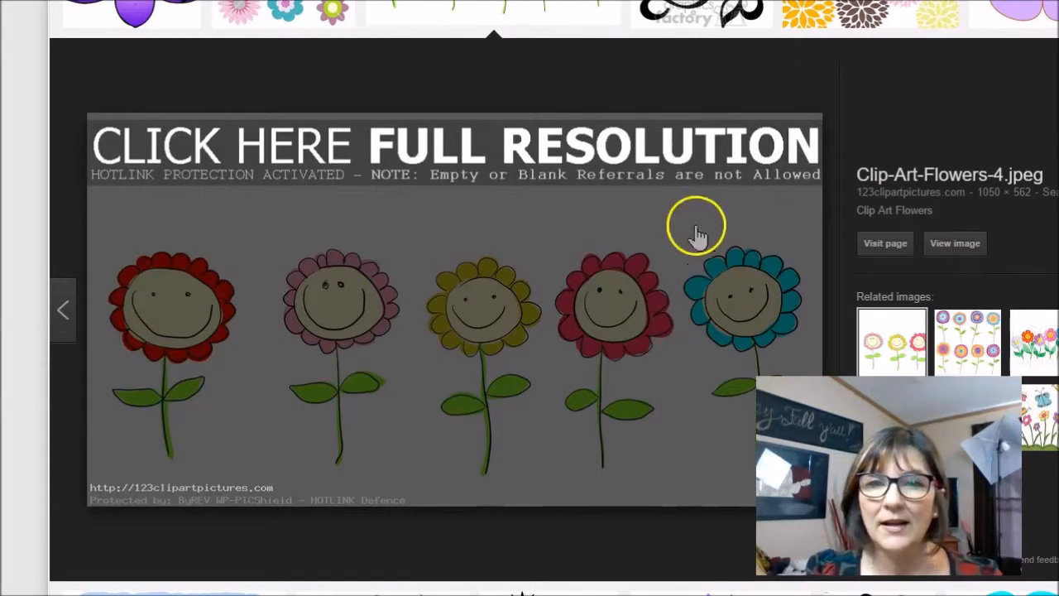
key(Escape)
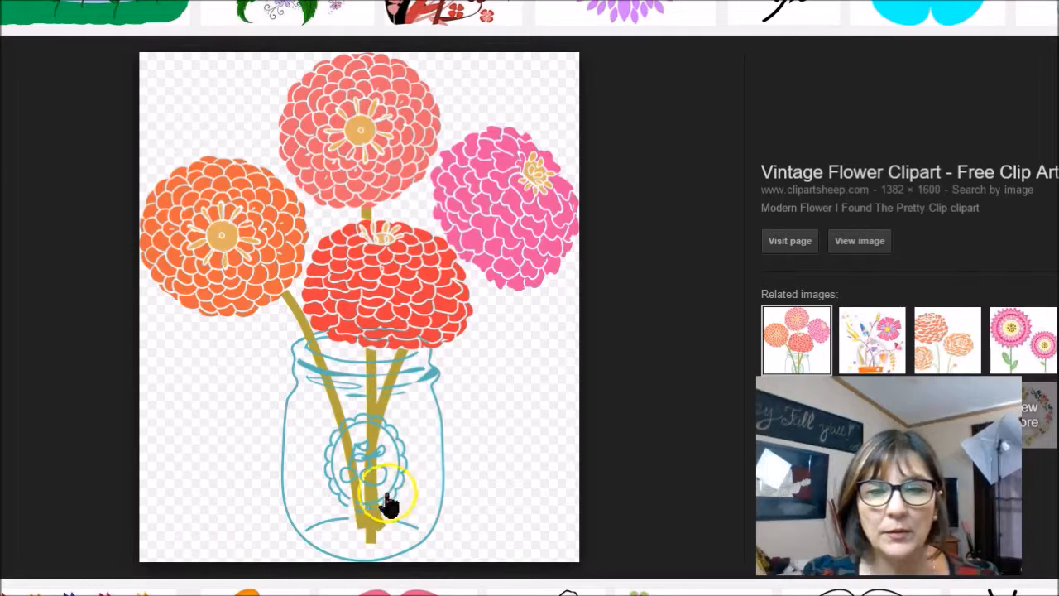
Step: Preview the related images of the potted geometric flowers, the orange blooms and the two pink serrated flowers
click(869, 351)
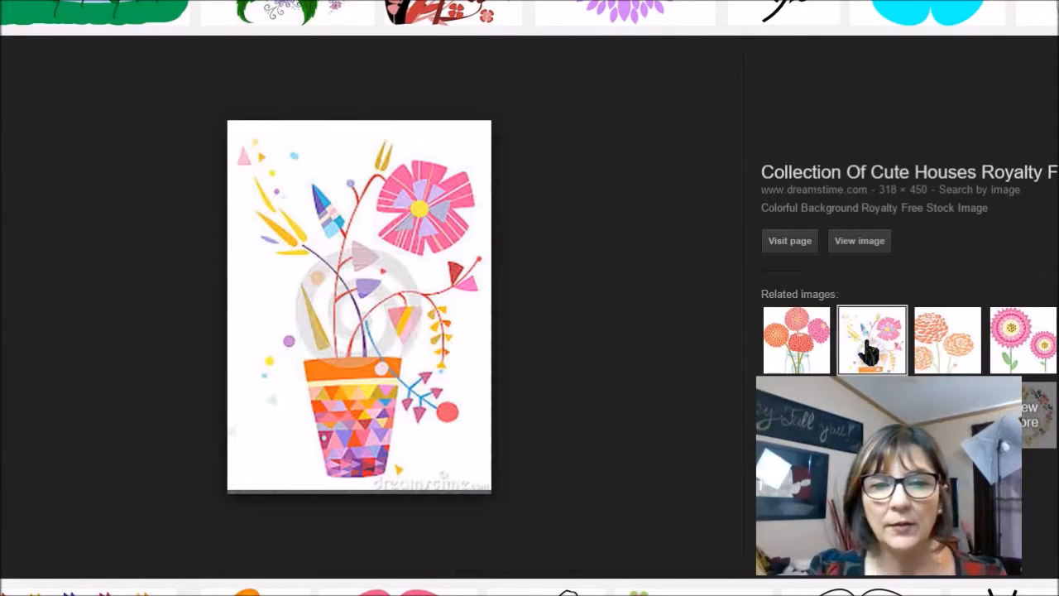
click(953, 350)
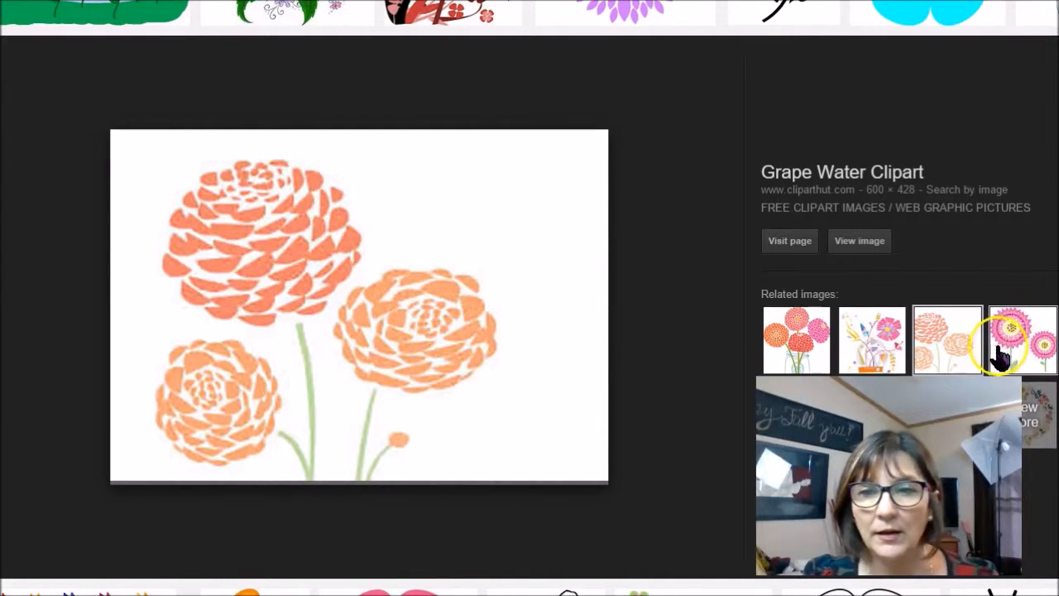
click(1023, 351)
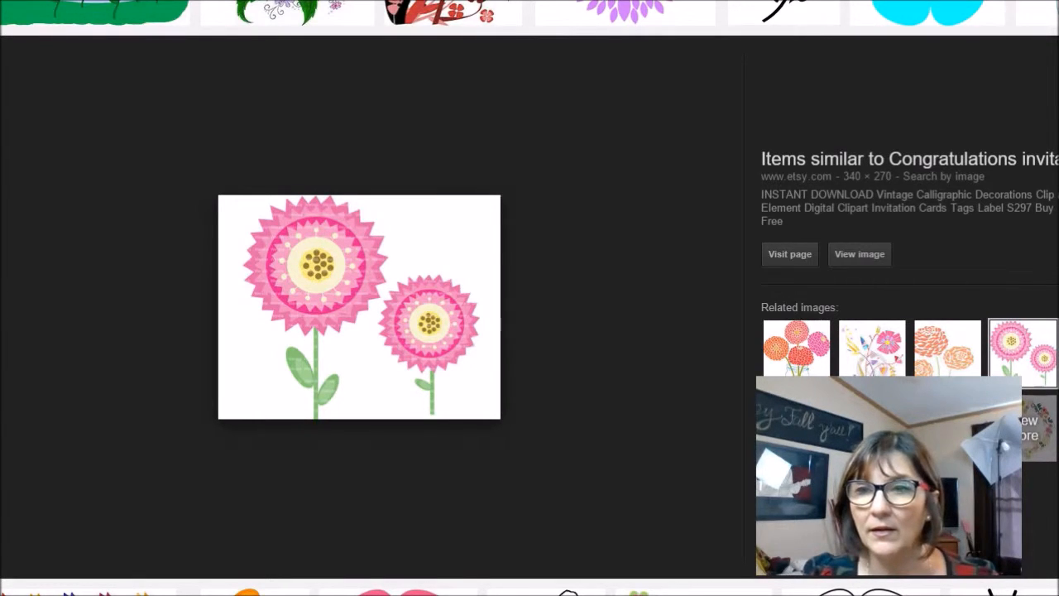
scroll(529, 331, down, 5)
scroll(530, 331, up, 1)
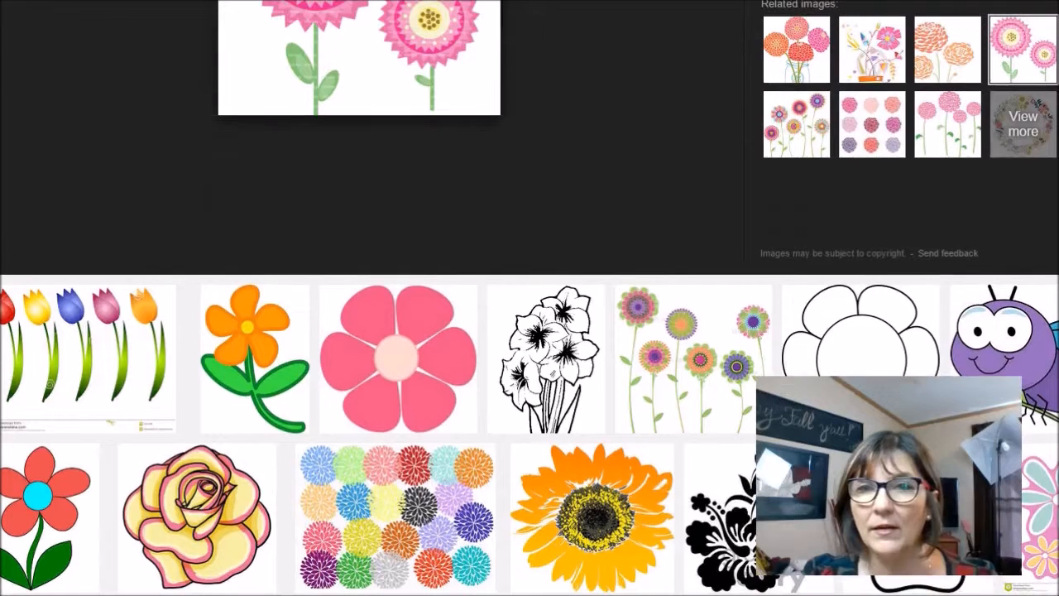
Step: Check the related multicoloured flowers image, and open the related image of four pink pompom flowers on green stems
click(798, 147)
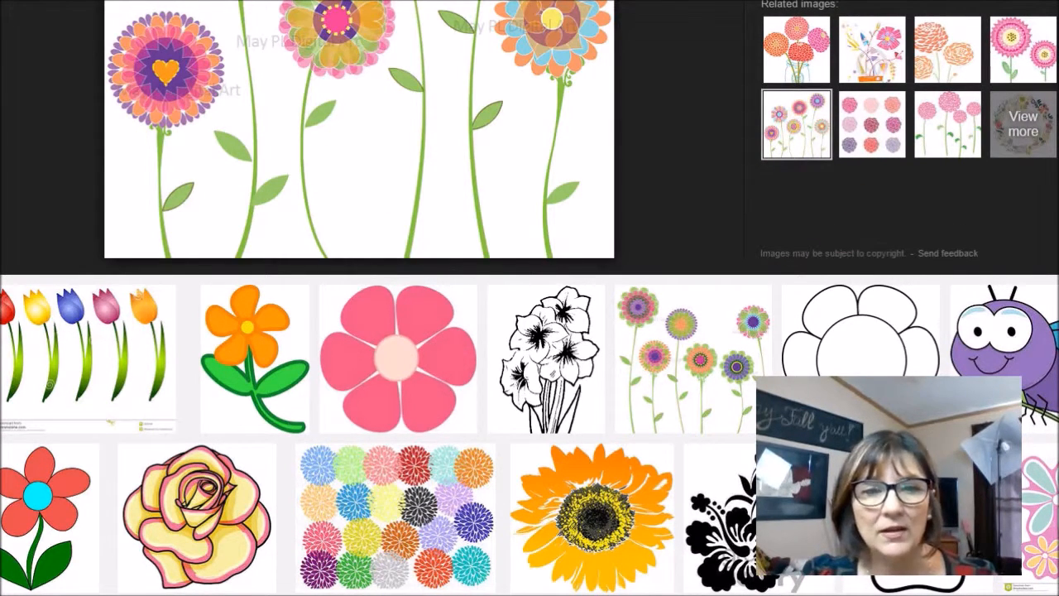
click(916, 131)
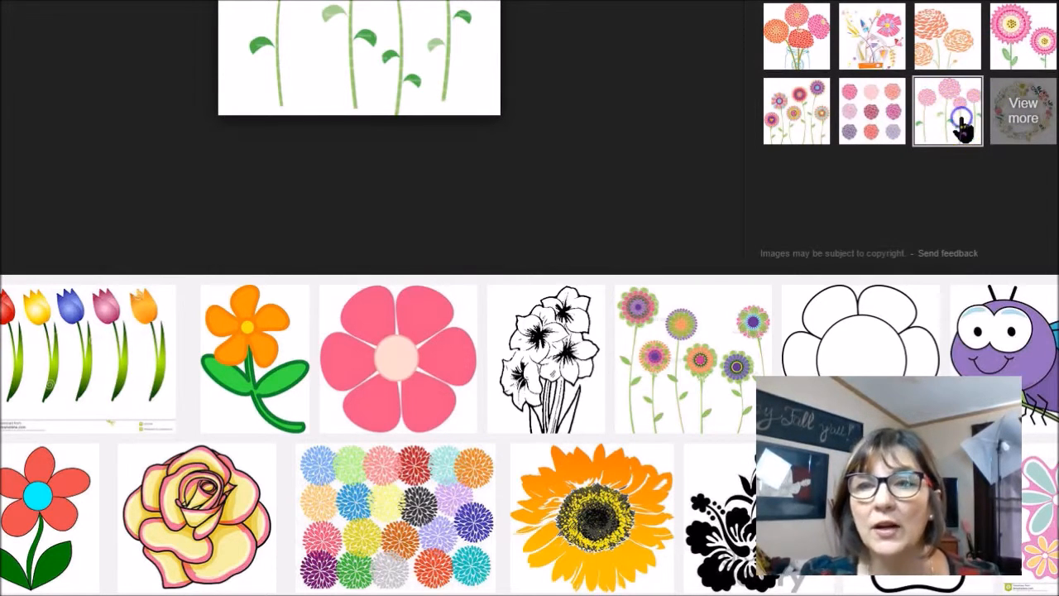
scroll(868, 165, up, 3)
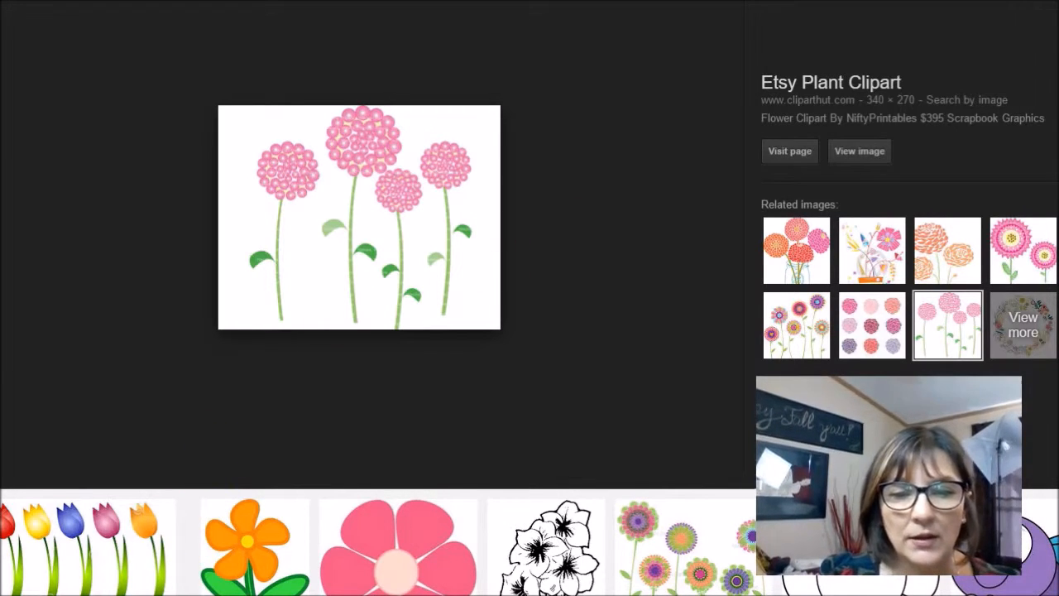
Step: Take a new Snipping Tool capture of the whole picture of four pink pompom flowers
click(369, 594)
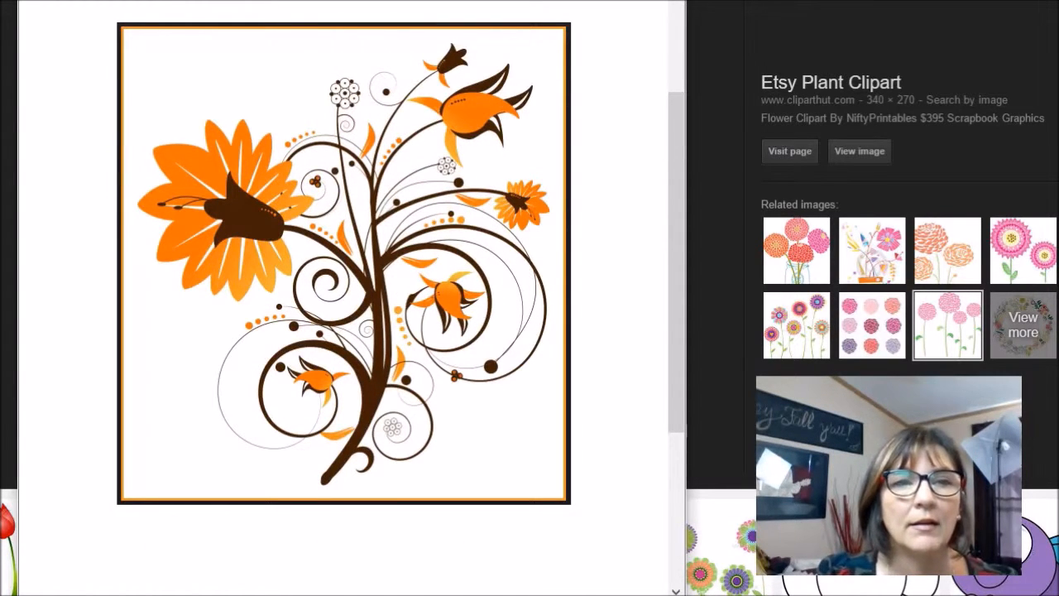
key(ctrl+n)
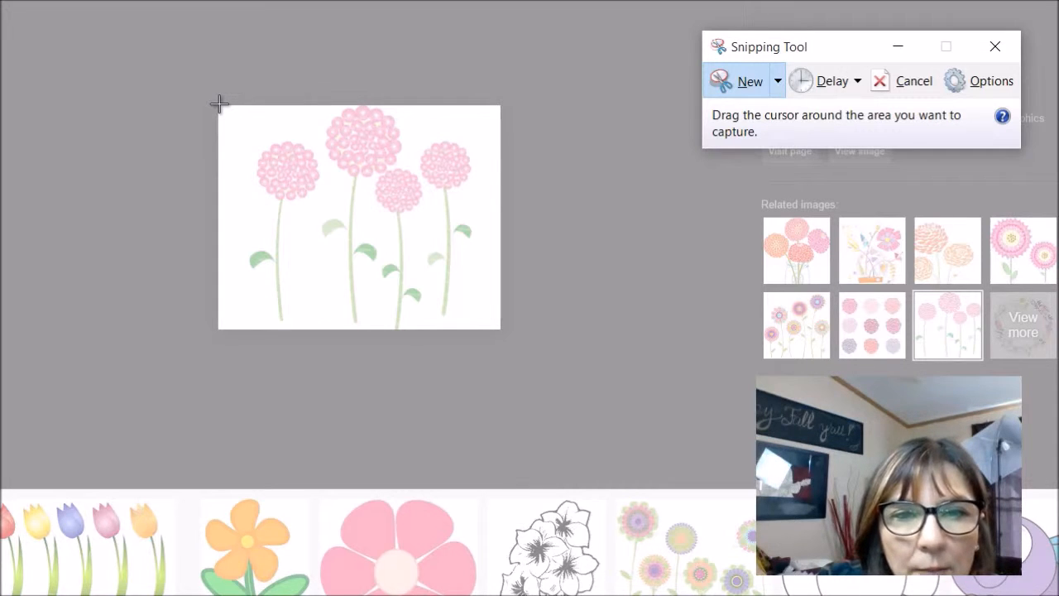
drag(220, 104, 501, 331)
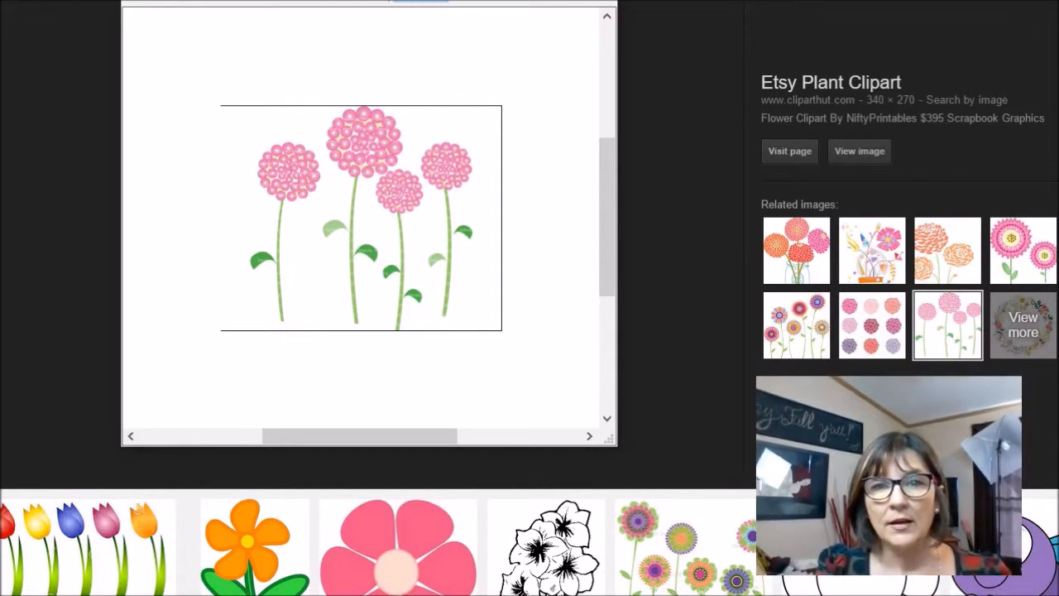
Step: Switch to paint.net, create a new 339 × 272 pixel canvas, paste the snipped flowers into it and deselect them
key(alt+Tab)
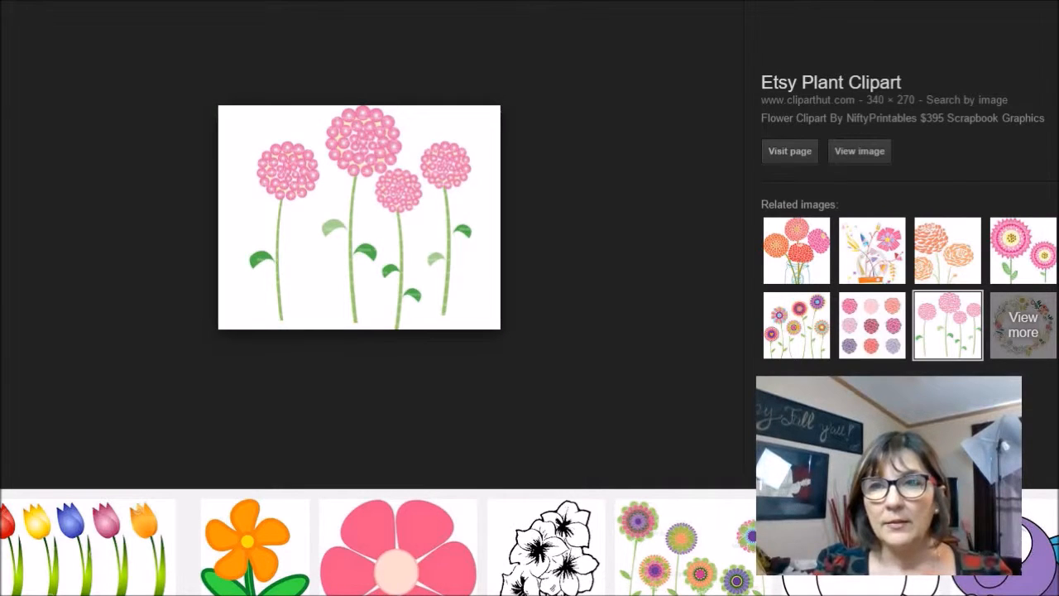
key(alt+Tab)
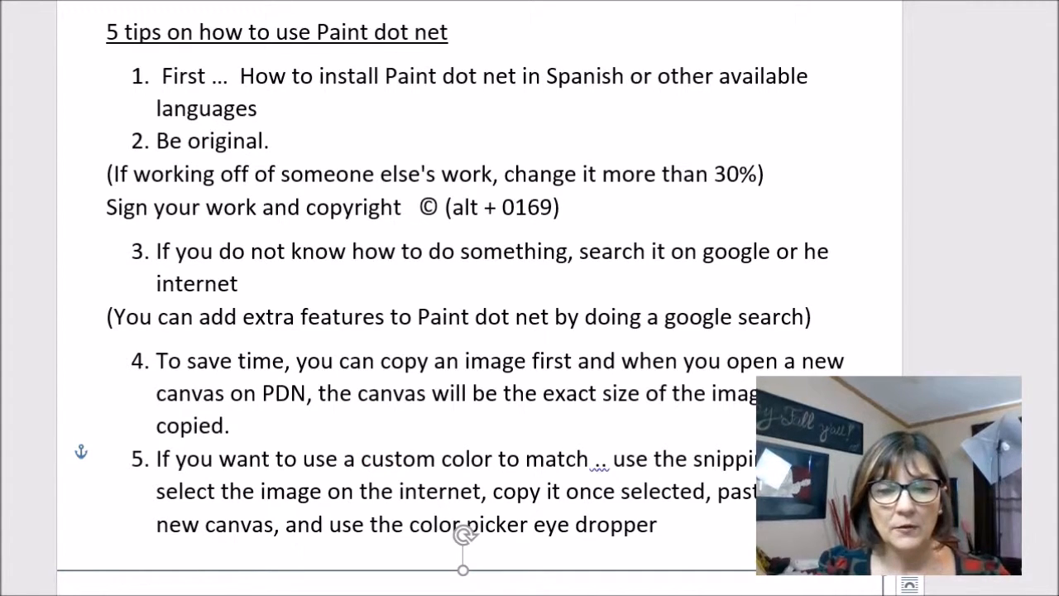
key(alt+Tab)
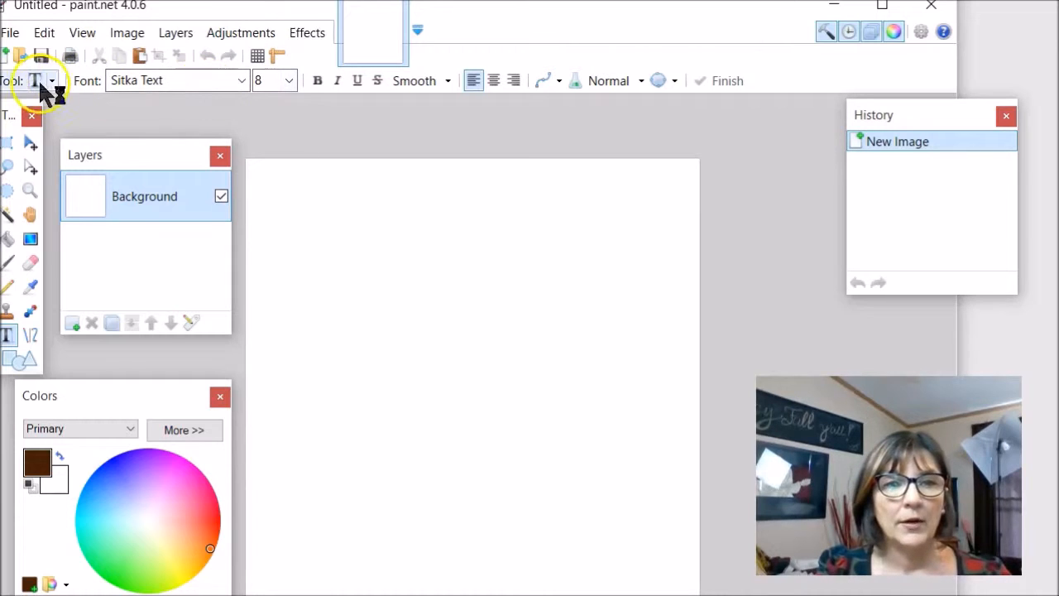
click(10, 57)
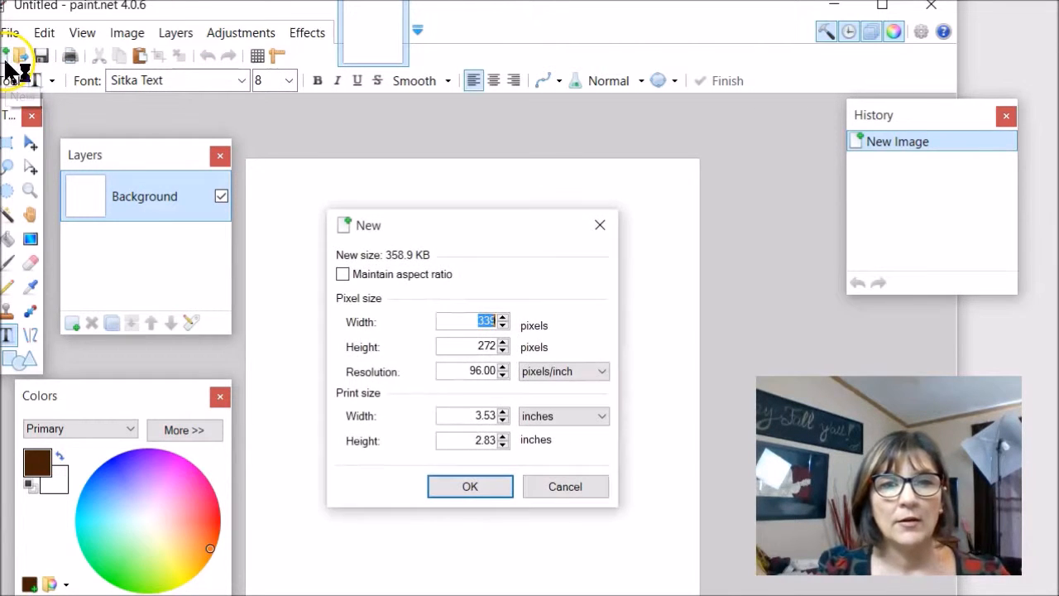
click(468, 478)
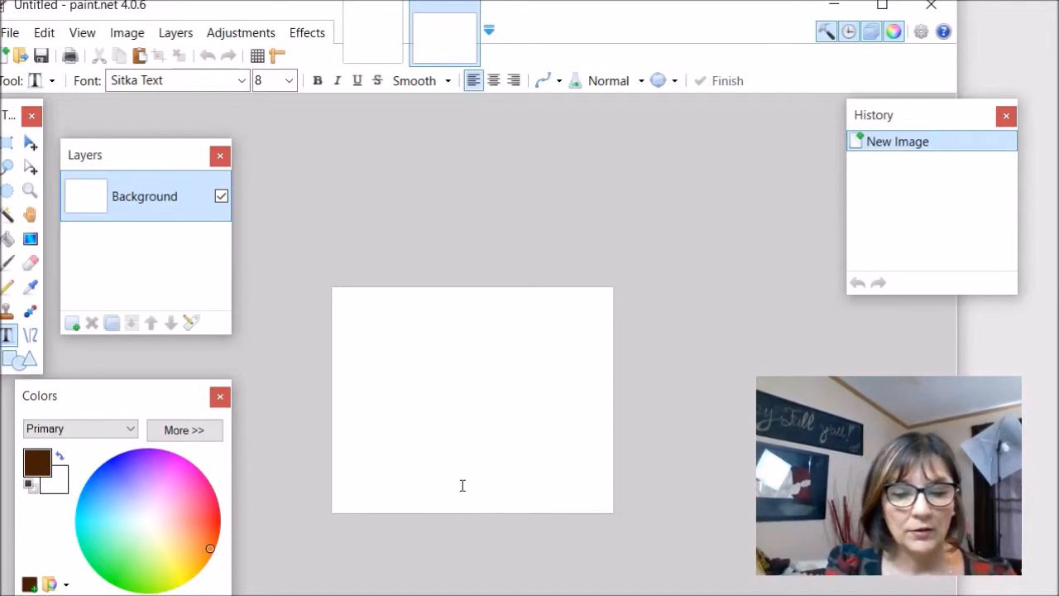
key(ctrl+v)
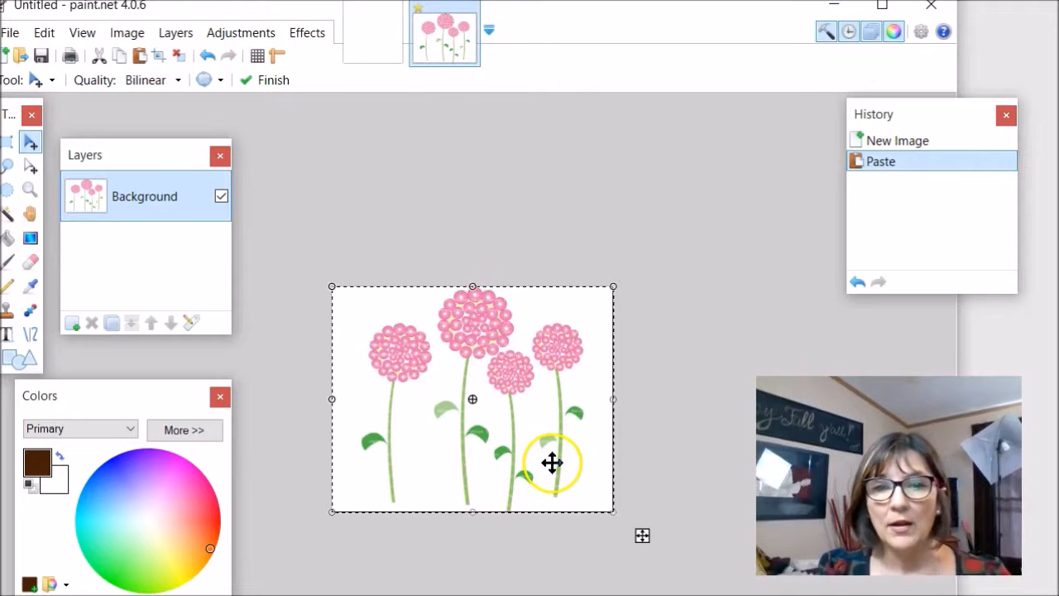
key(ctrl+d)
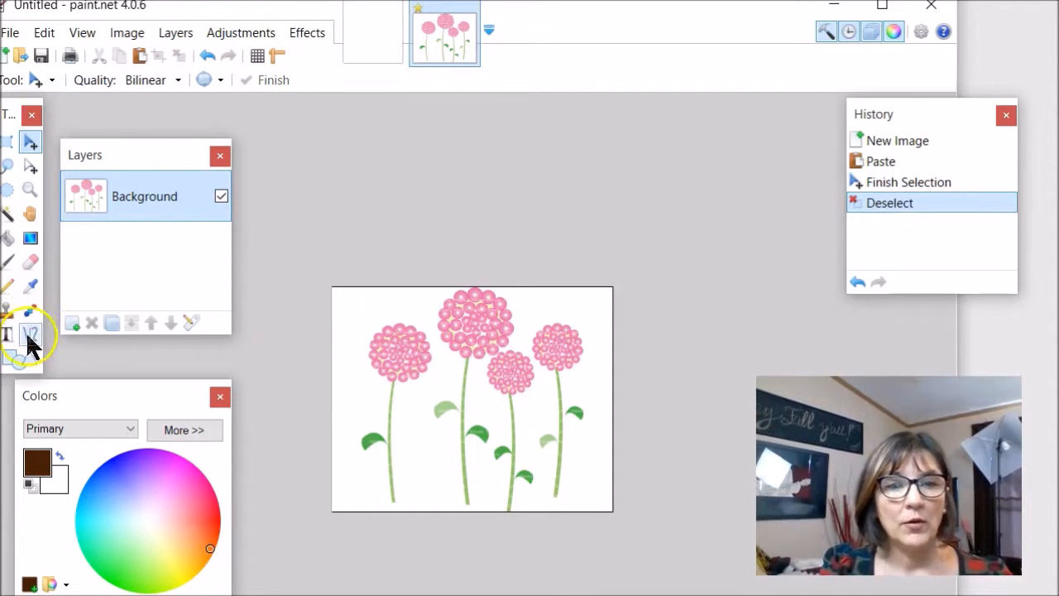
Step: Swap the colours so white is primary, set the Paintbrush hardness to 100%, and paint over part of the black outline along the picture's upper edge
click(9, 213)
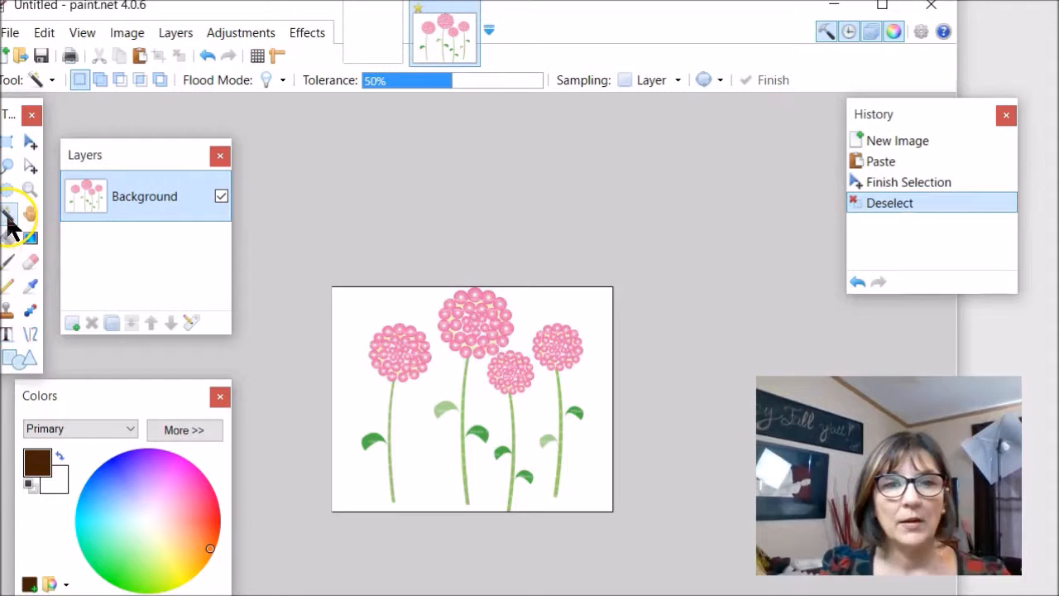
click(58, 453)
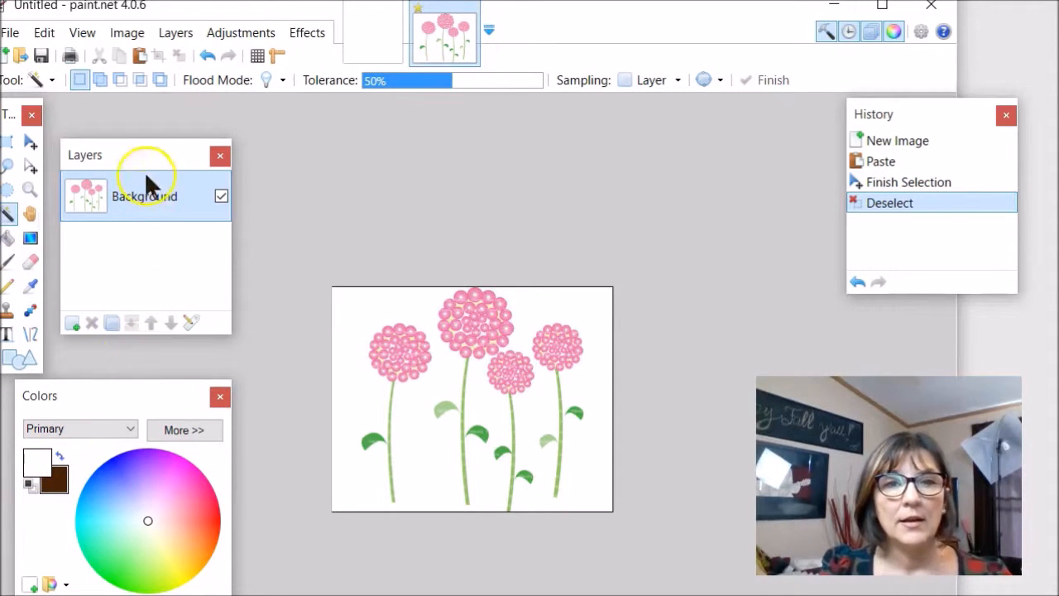
click(11, 259)
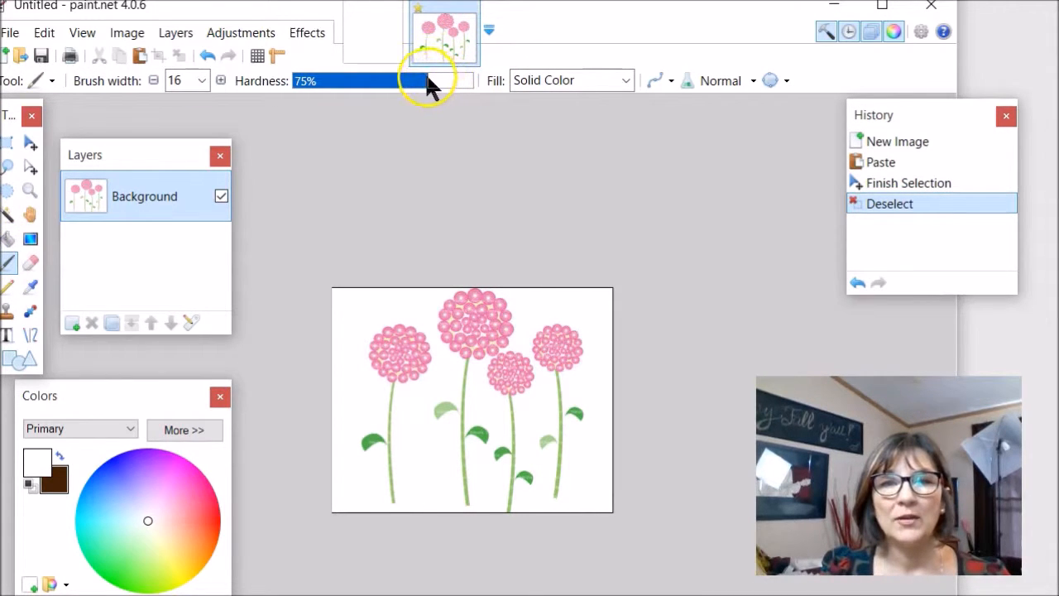
drag(428, 82, 478, 83)
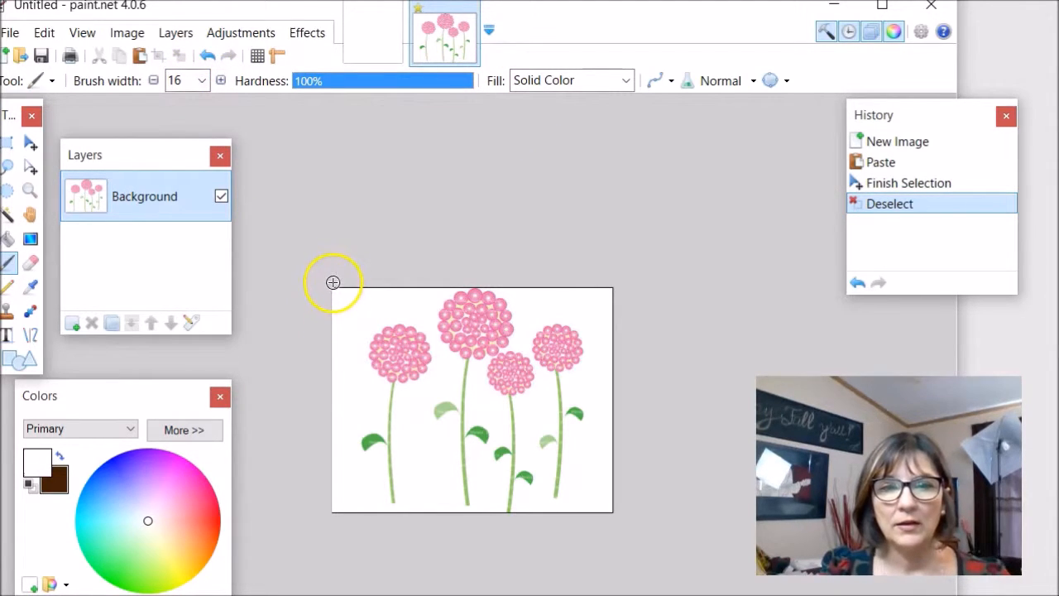
click(461, 281)
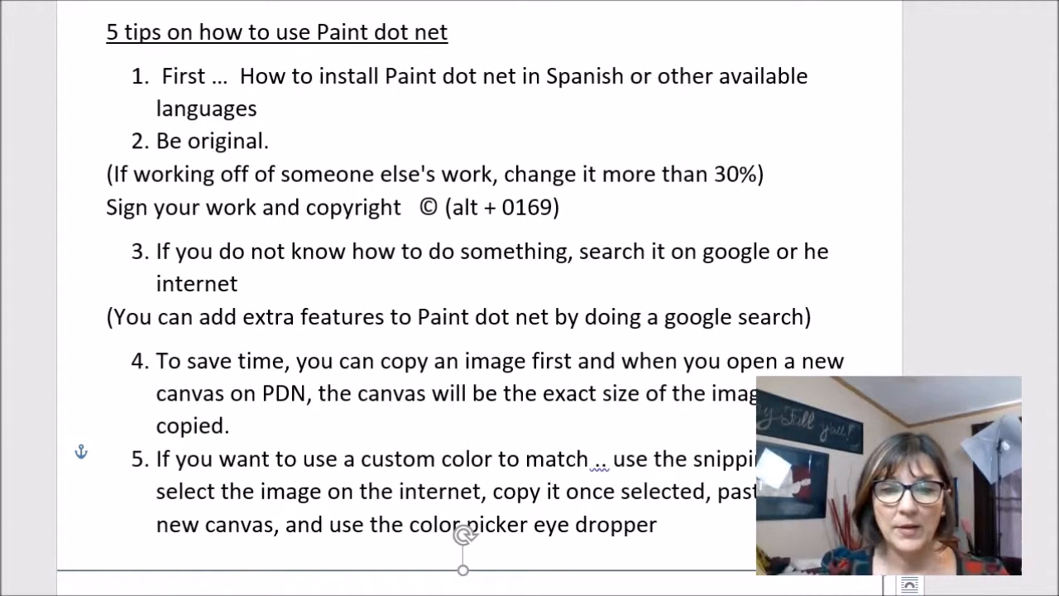
Step: Switch back to paint.net's flowers image and paint white over the black outline along the picture's lower, right and upper edges
mouse_move(266, 595)
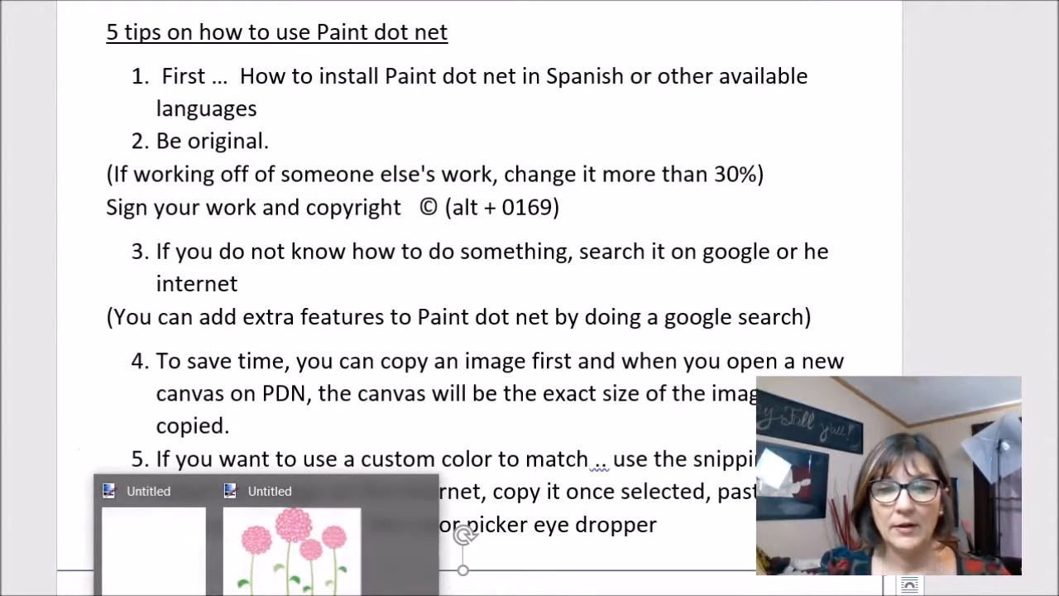
click(319, 552)
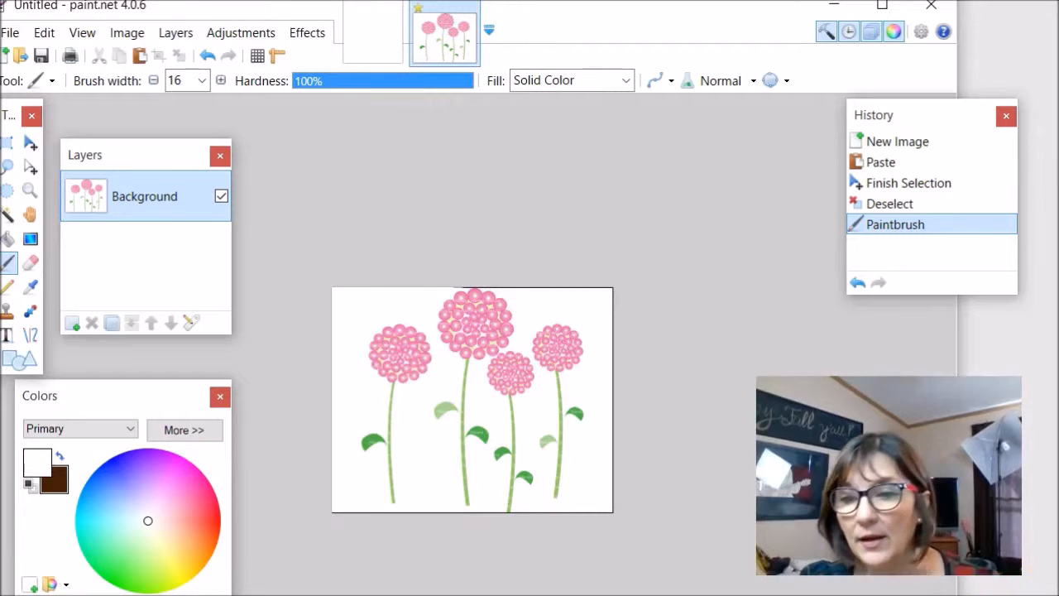
mouse_move(603, 17)
mouse_down()
mouse_move(591, 0)
mouse_move(378, 0)
mouse_up()
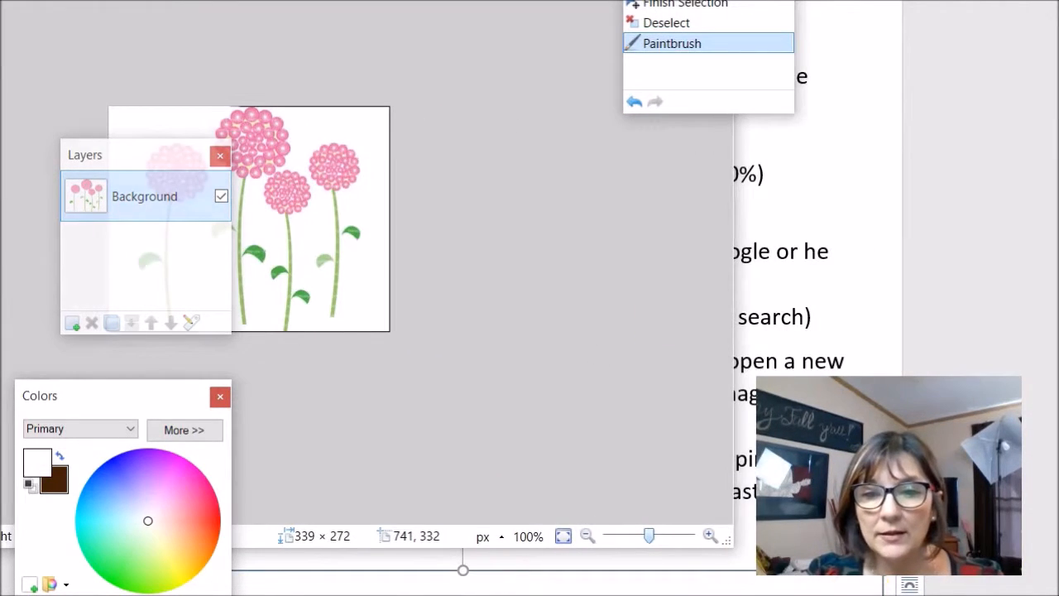
mouse_move(649, 534)
mouse_down()
mouse_move(662, 536)
mouse_move(653, 535)
mouse_up()
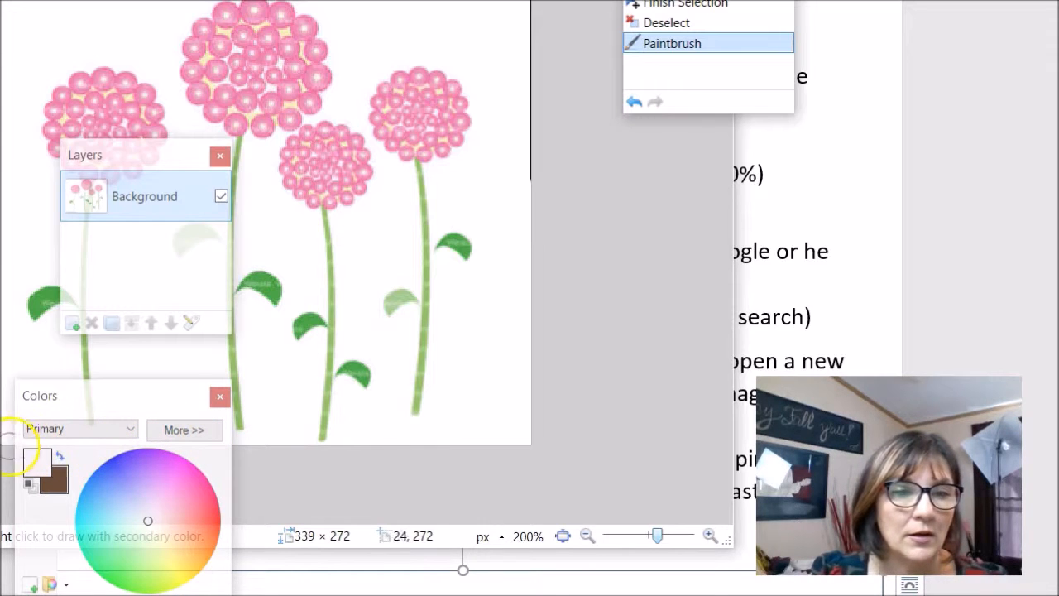
click(345, 33)
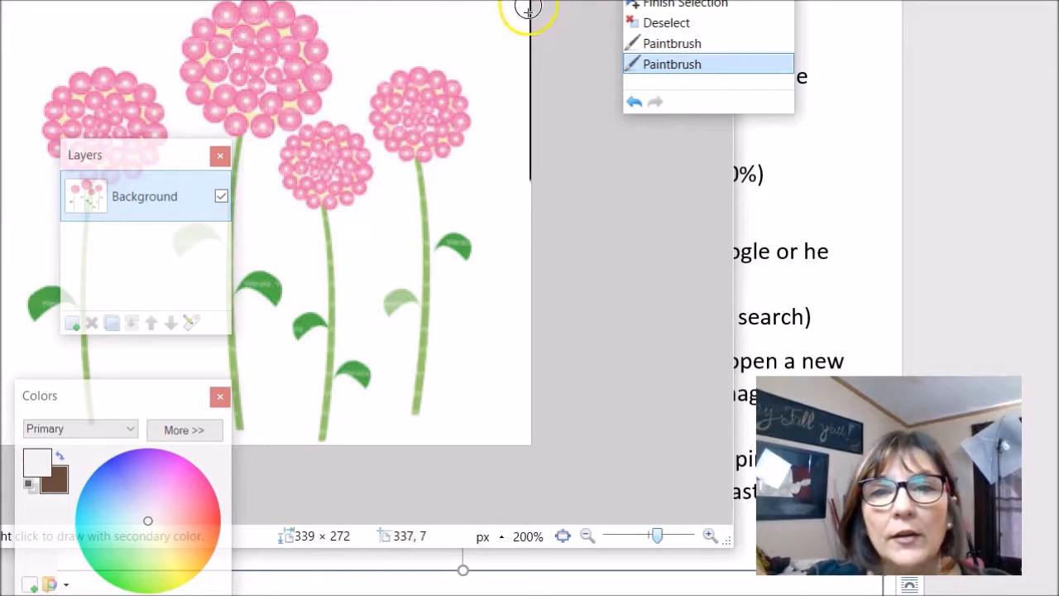
click(535, 210)
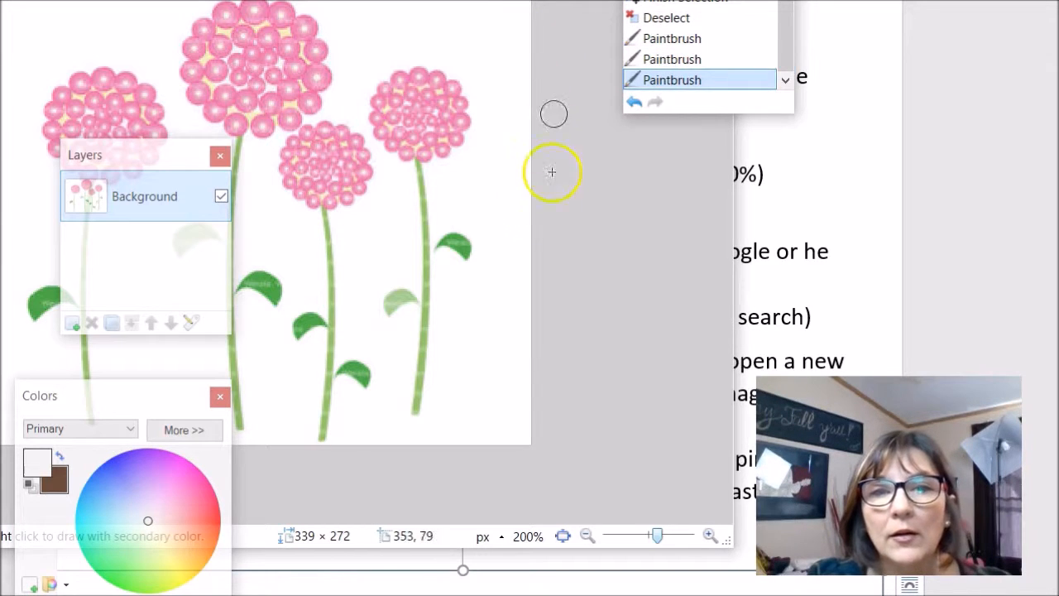
mouse_move(330, 0)
mouse_down()
mouse_move(410, 51)
mouse_move(611, 43)
mouse_up()
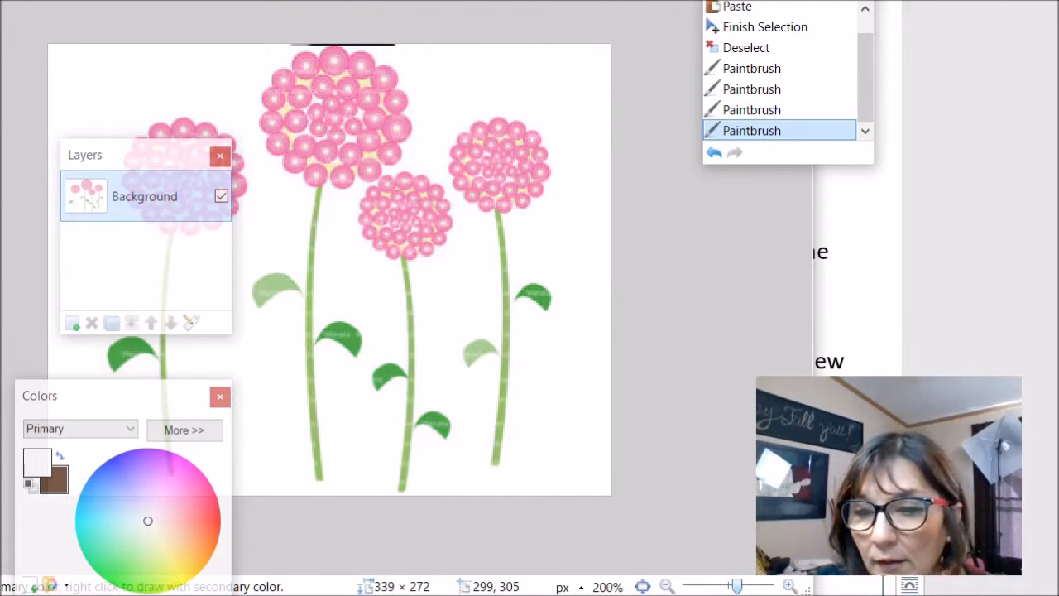
Step: Paint white over the last bit of black outline directly above the tallest flower
click(788, 585)
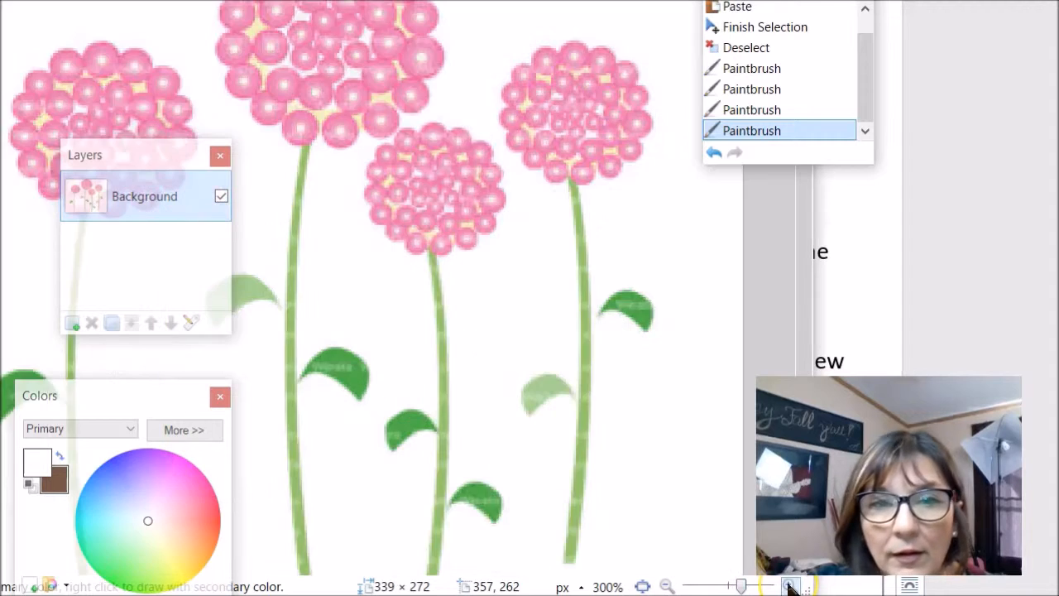
click(789, 585)
drag(803, 342, 804, 86)
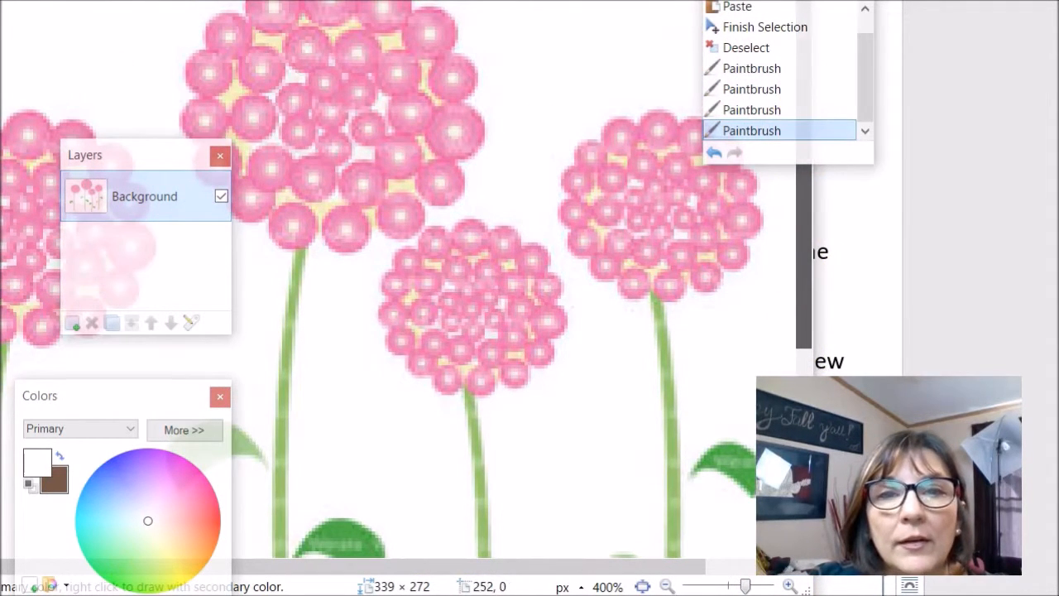
drag(488, 0, 501, 93)
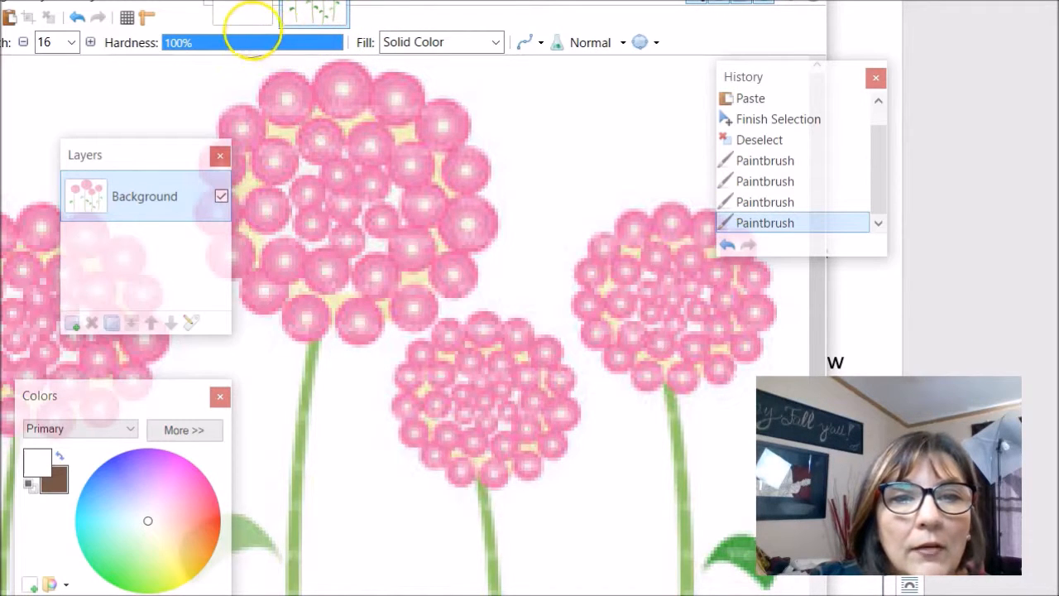
click(261, 39)
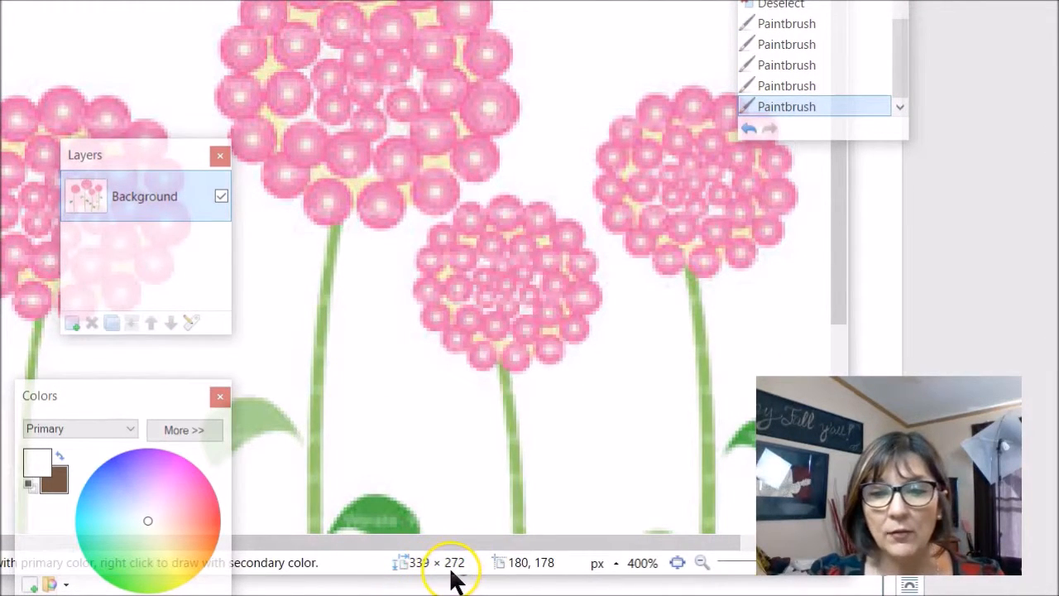
Step: Try enlarging the canvas to 400 × 400 pixels with the anchor set to Bottom
click(701, 563)
click(702, 562)
click(702, 562)
click(701, 562)
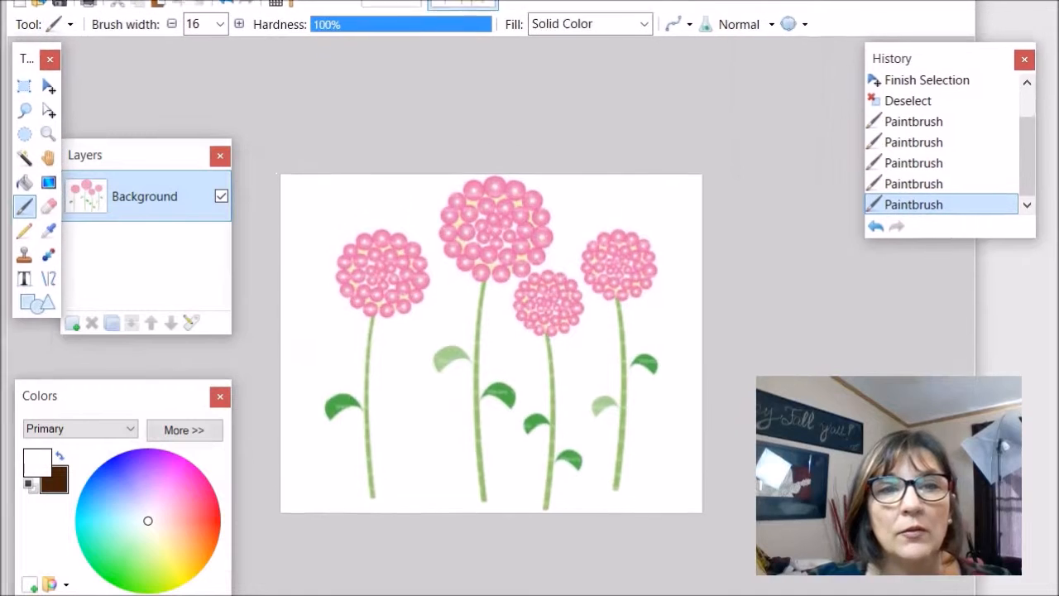
click(158, 39)
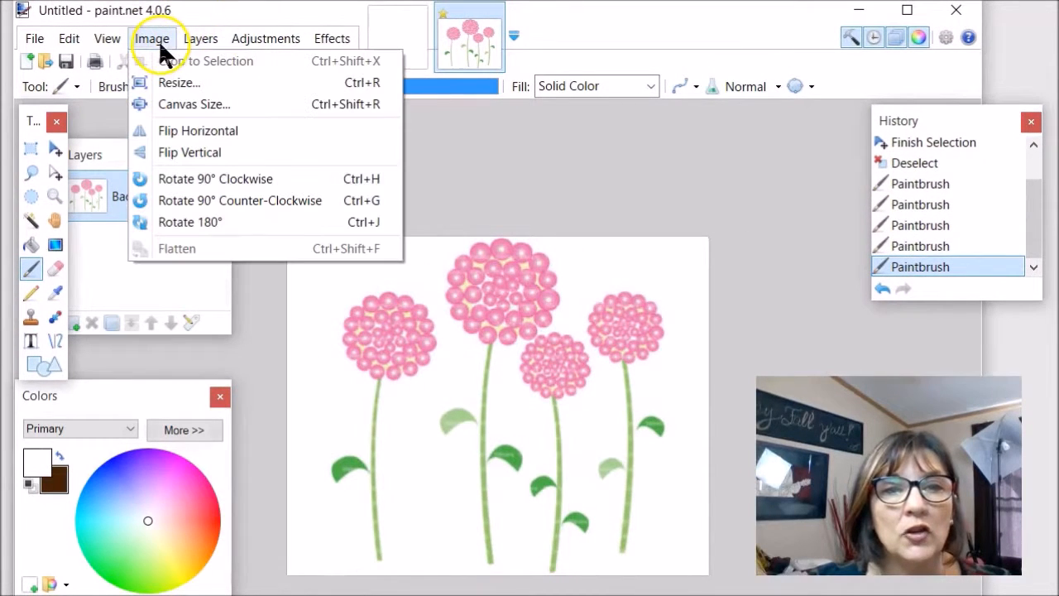
click(174, 104)
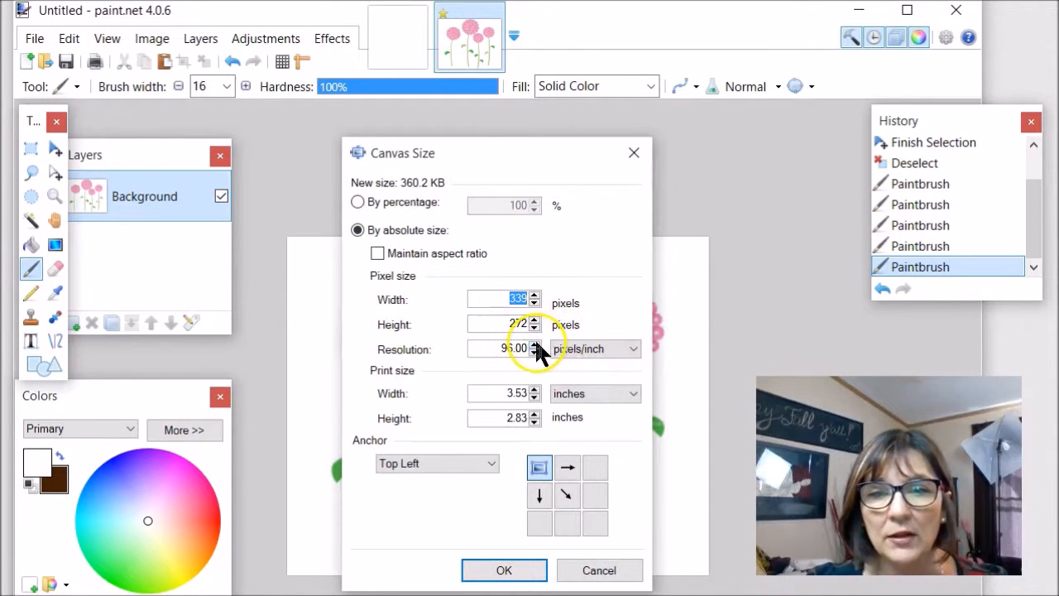
click(567, 521)
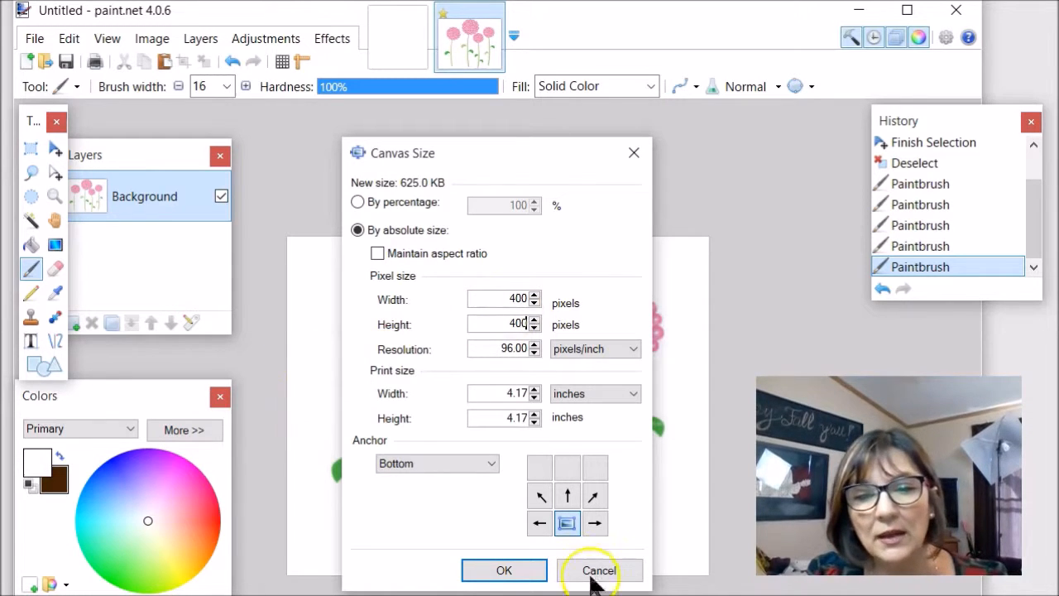
click(500, 567)
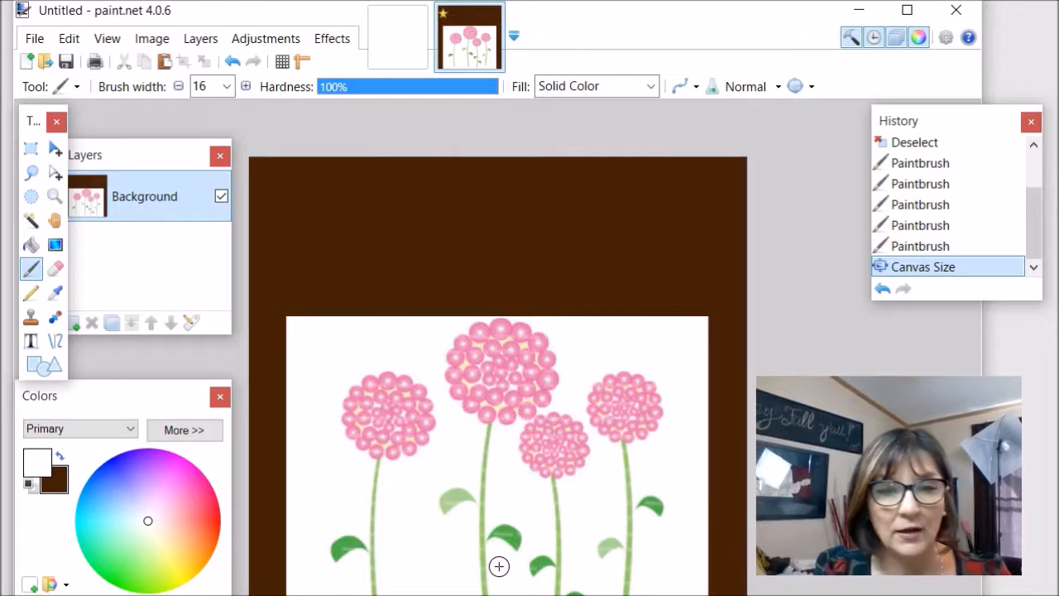
Step: Undo the canvas enlargement, reapplying it once from the history for comparison
key(ctrl+z)
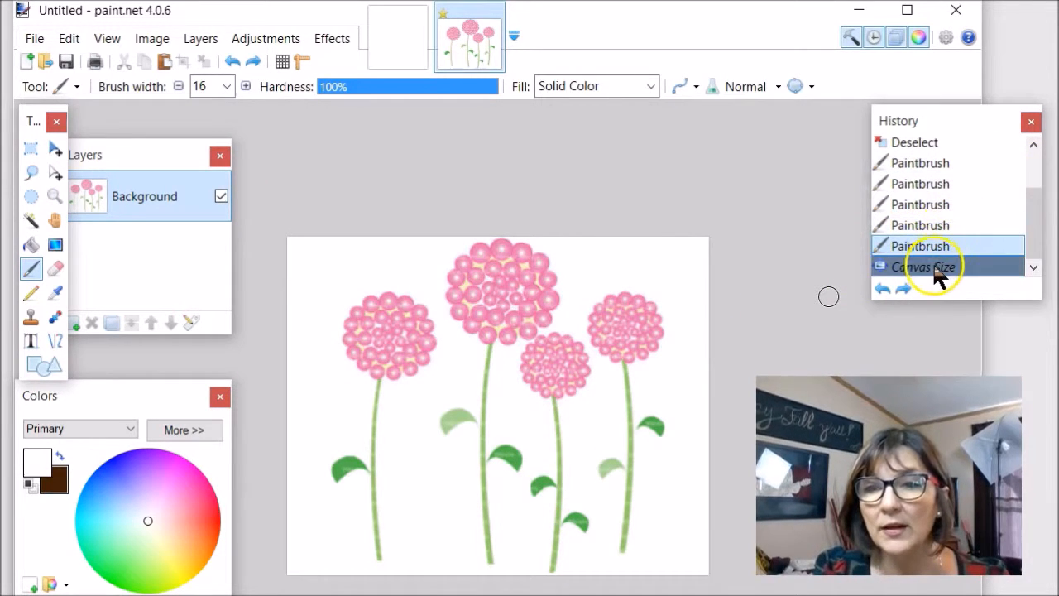
click(932, 267)
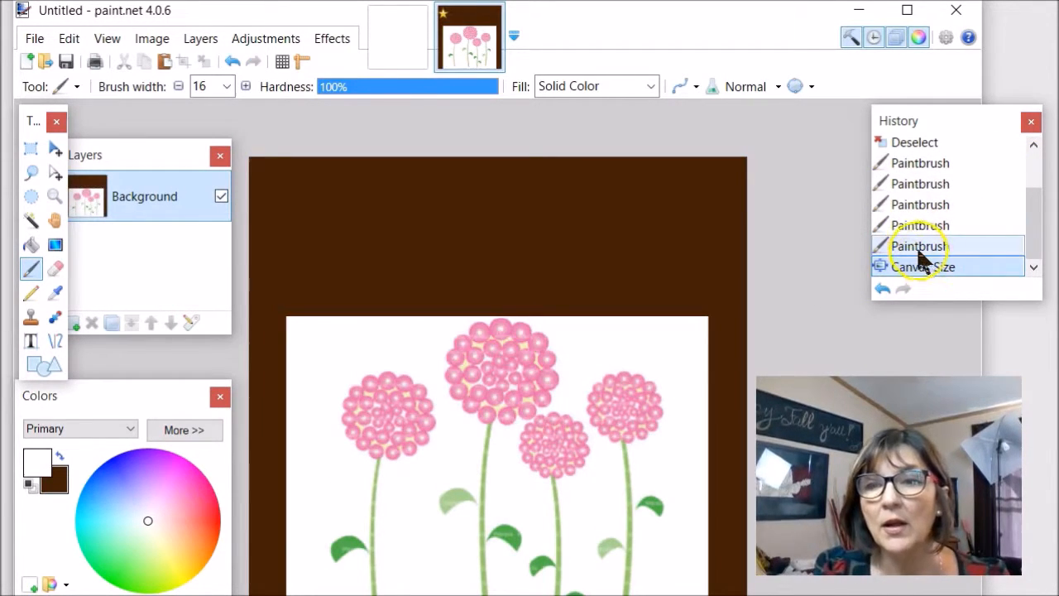
click(918, 248)
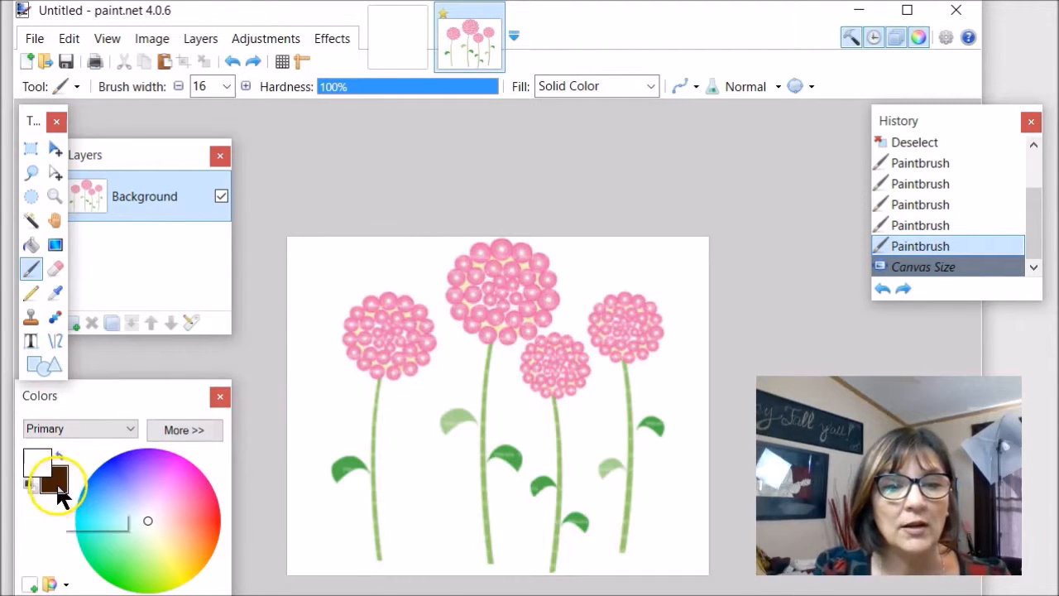
Step: Swap the colours so white is secondary, and enlarge the canvas to 400 × 400 pixels with the Bottom anchor
click(60, 456)
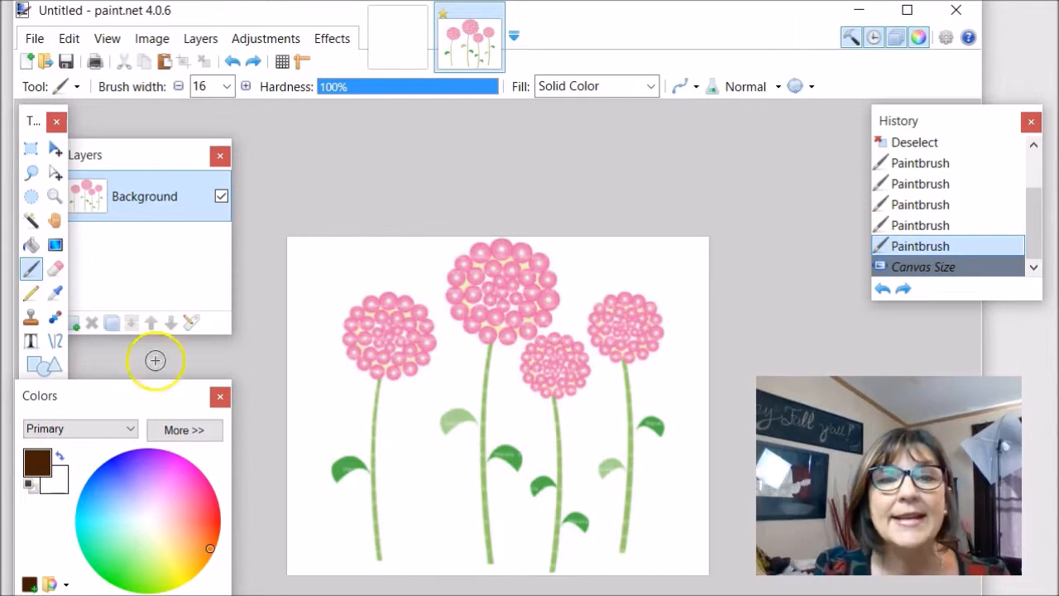
click(151, 39)
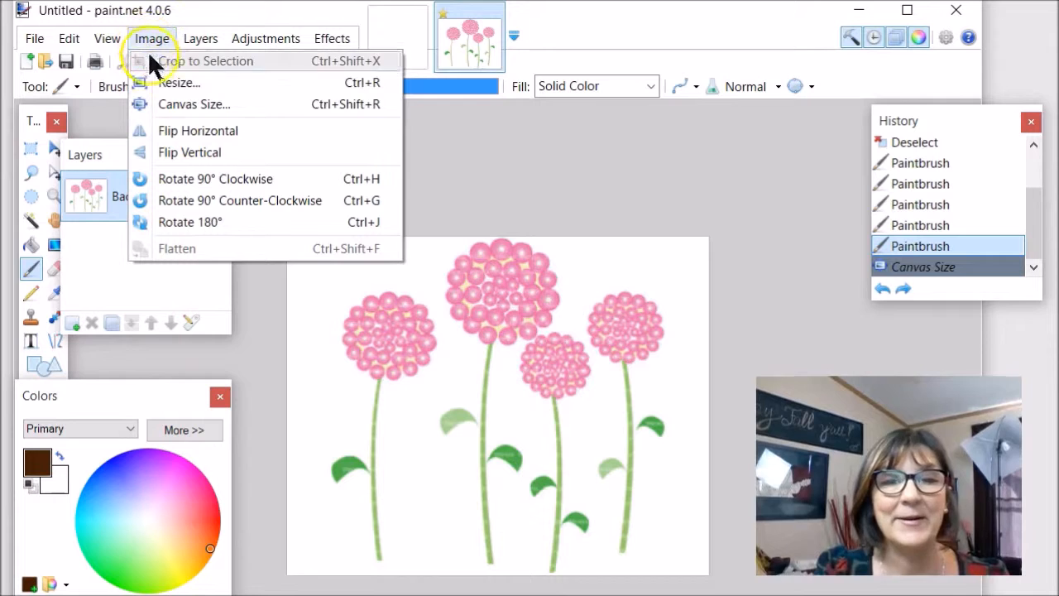
click(162, 107)
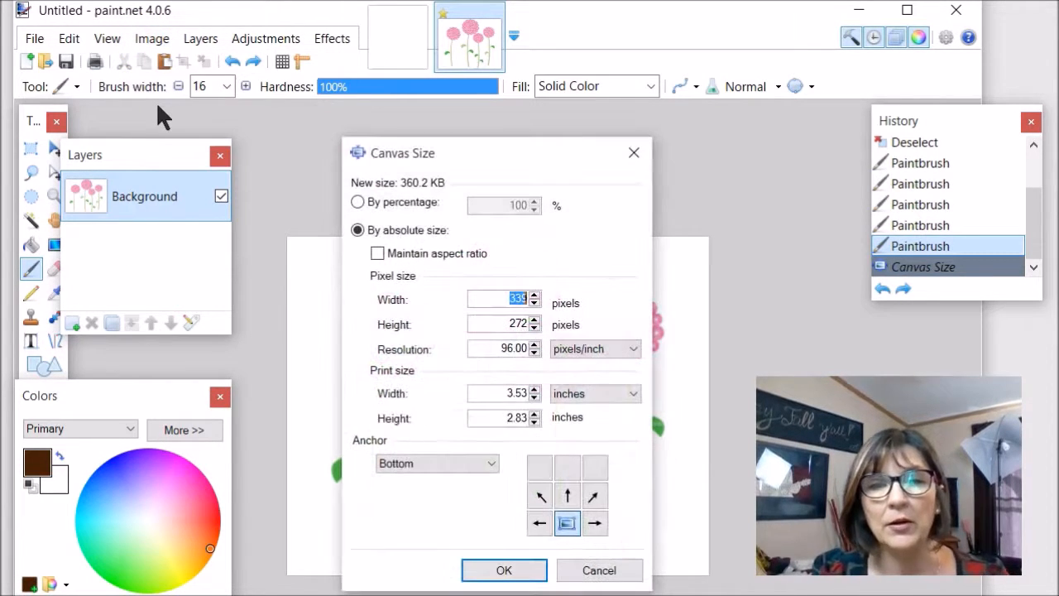
text(4)
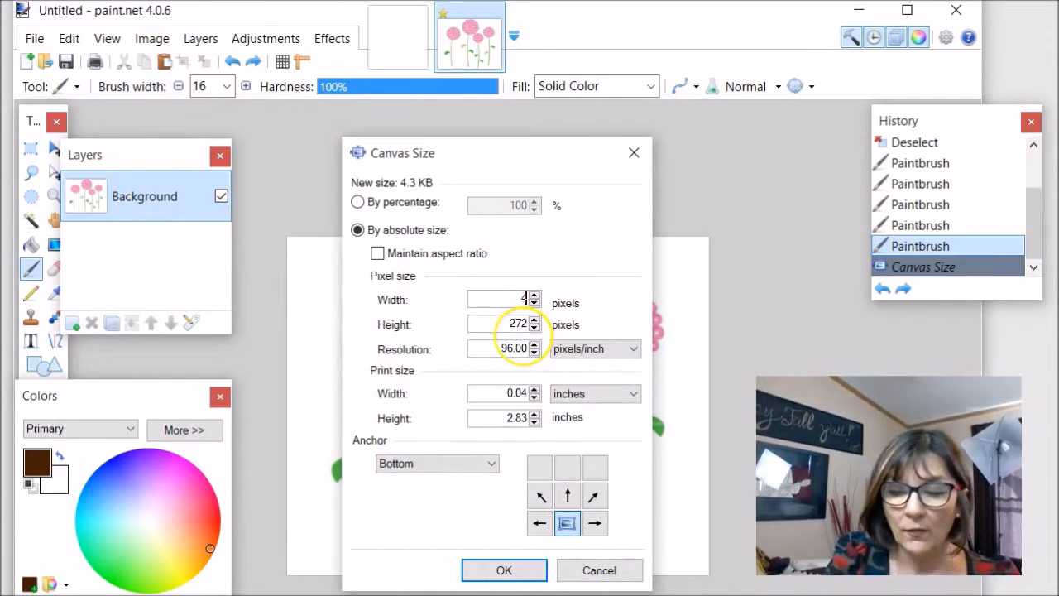
text(400)
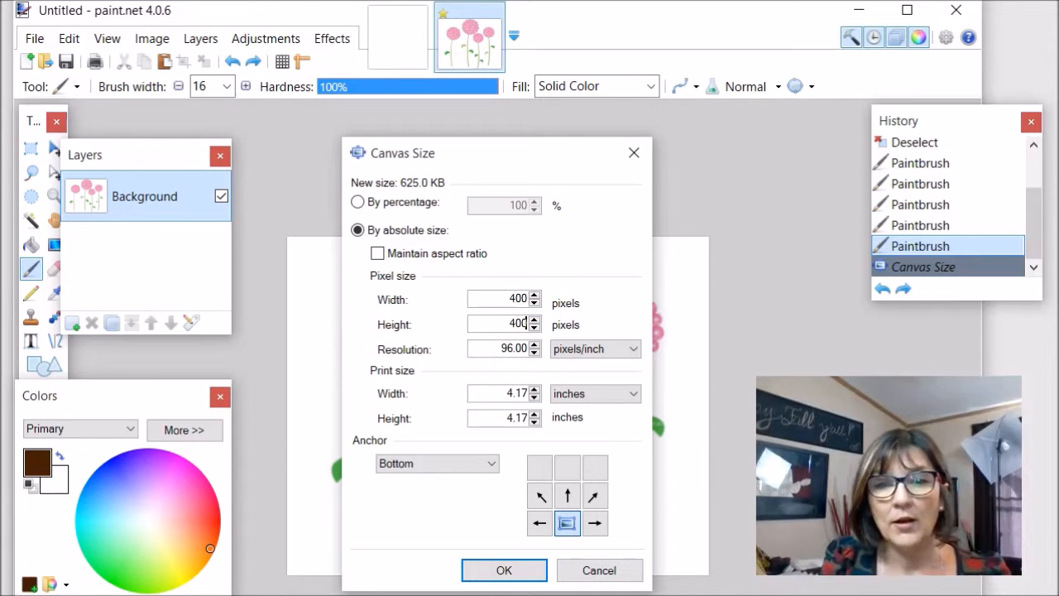
click(480, 570)
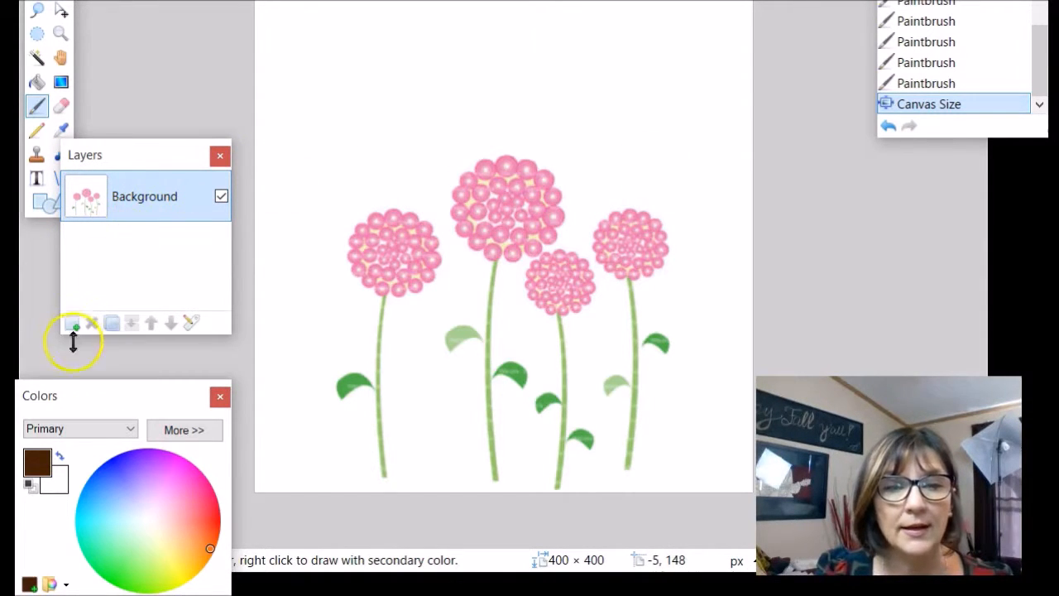
Step: Duplicate the Background layer and rename the upper copy "flowers"
click(113, 323)
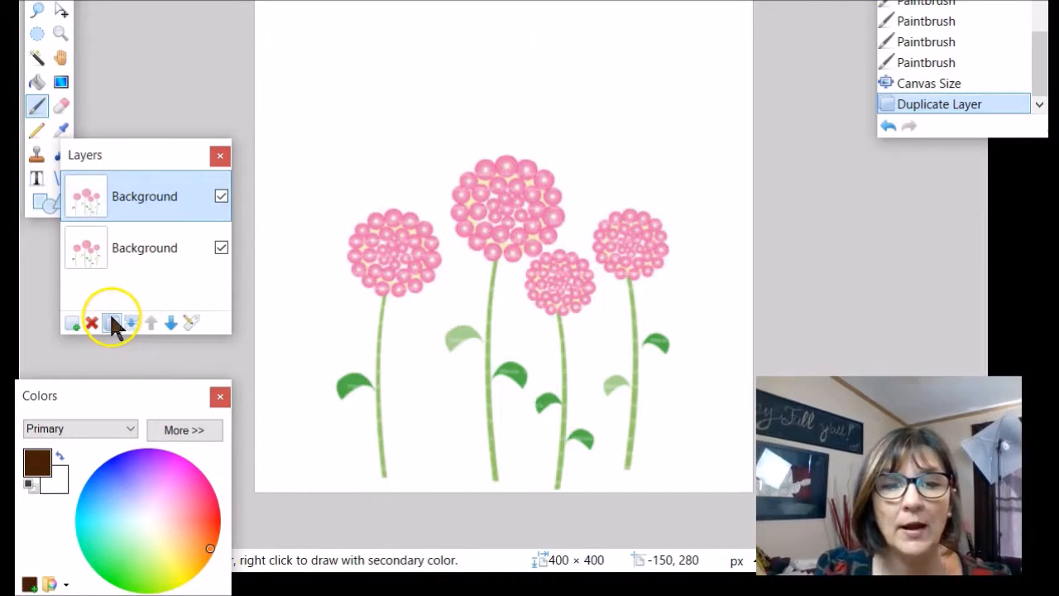
double_click(156, 192)
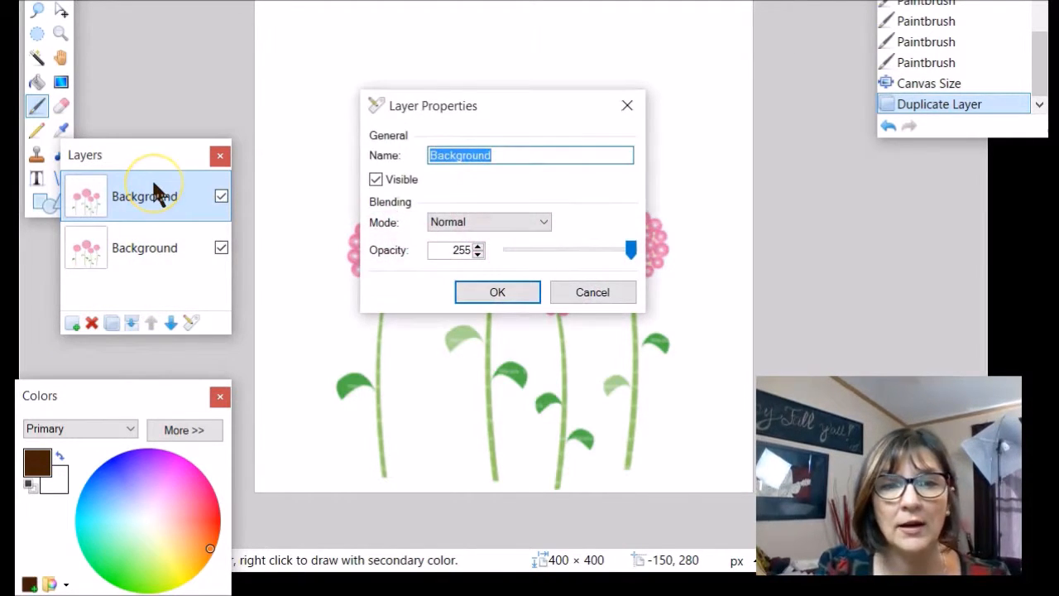
text(flower)
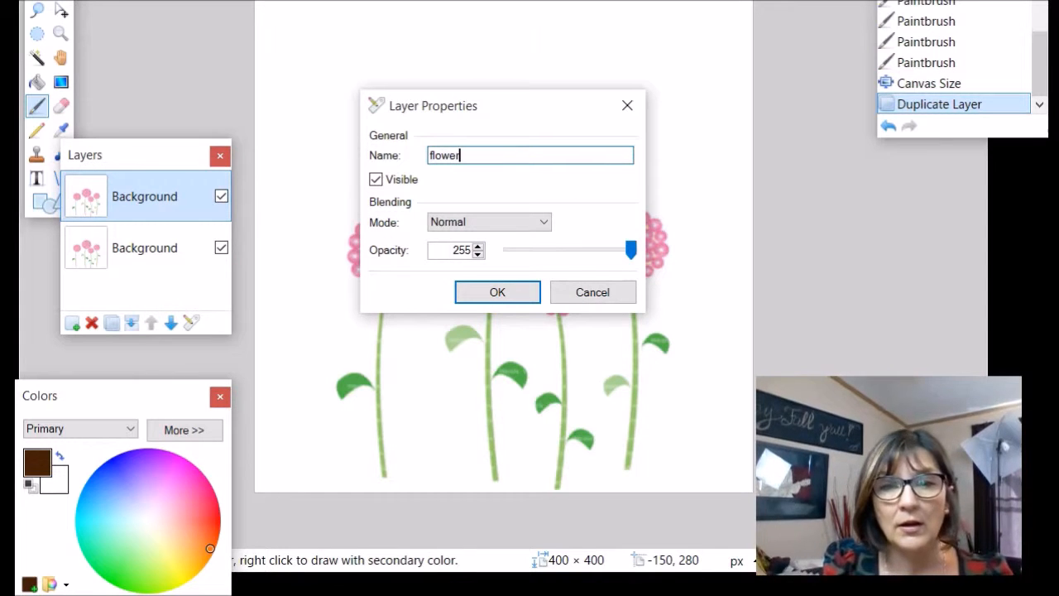
text(s)
key(Return)
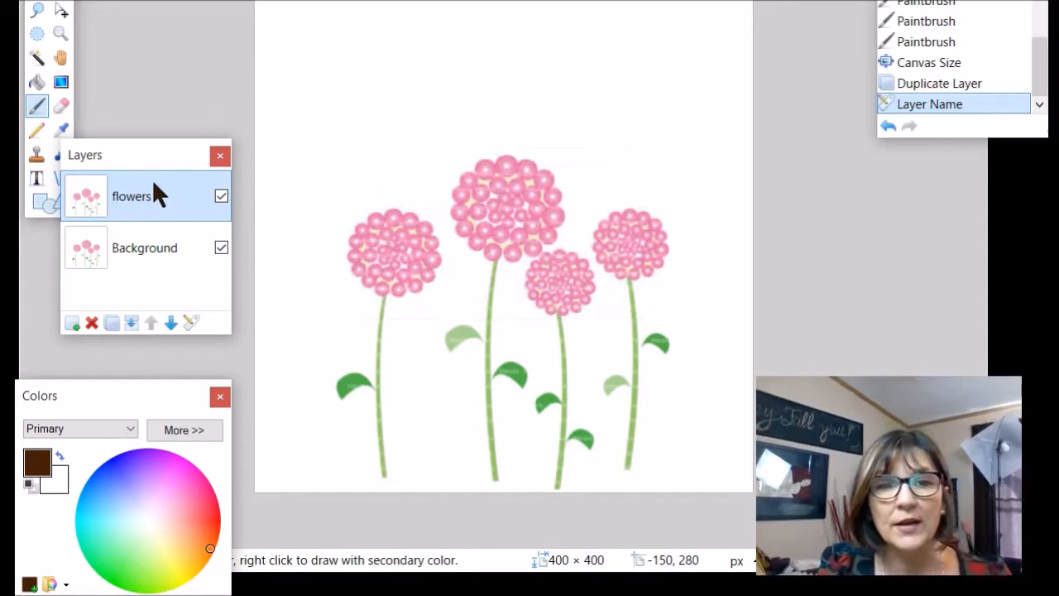
Step: On the Background layer, draw a filled white rectangle that covers the whole canvas, after making white the primary colour
click(129, 263)
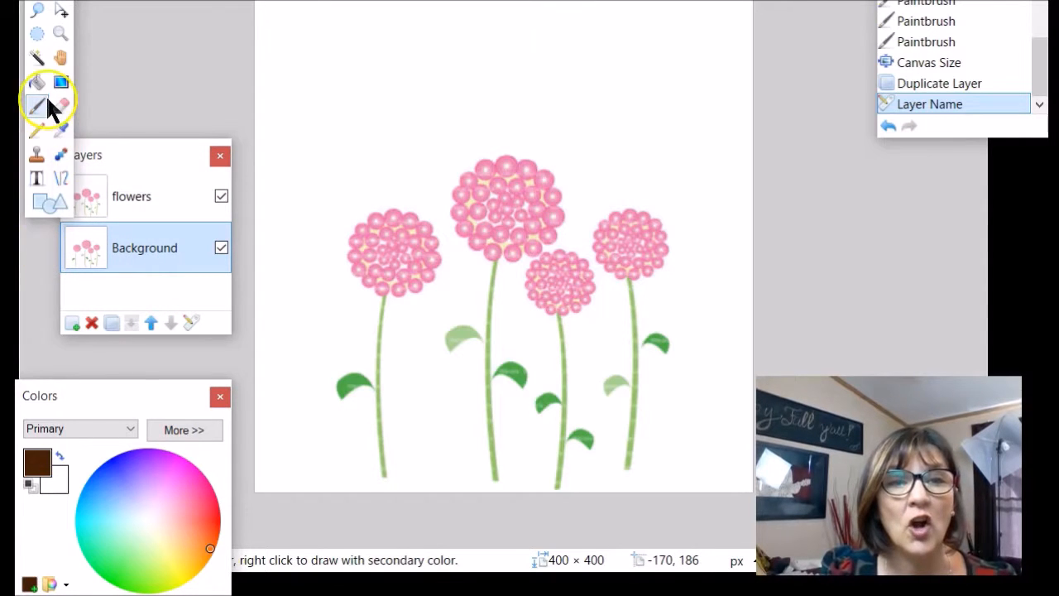
click(41, 199)
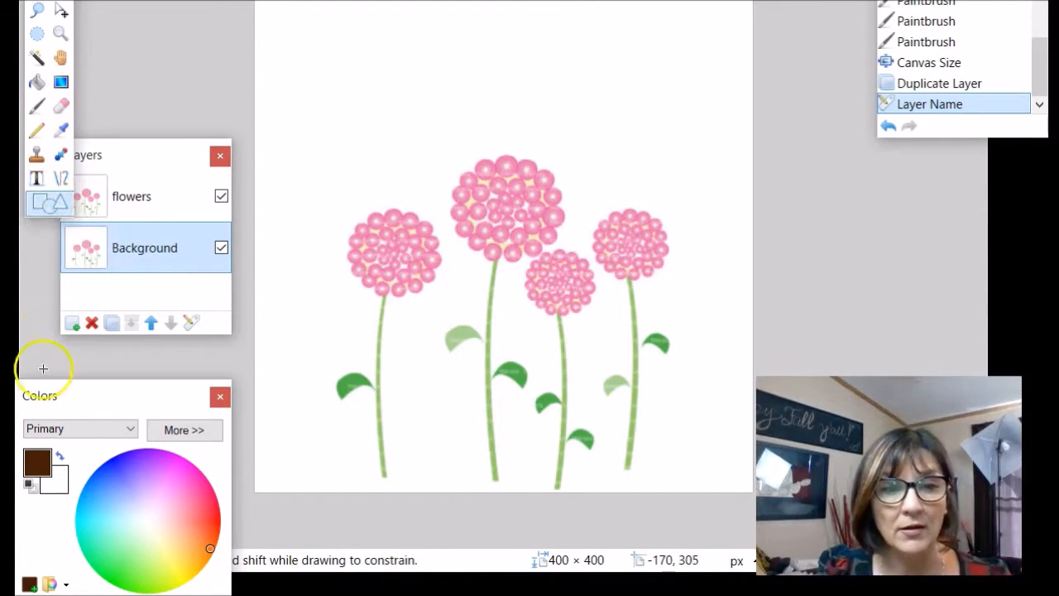
click(61, 461)
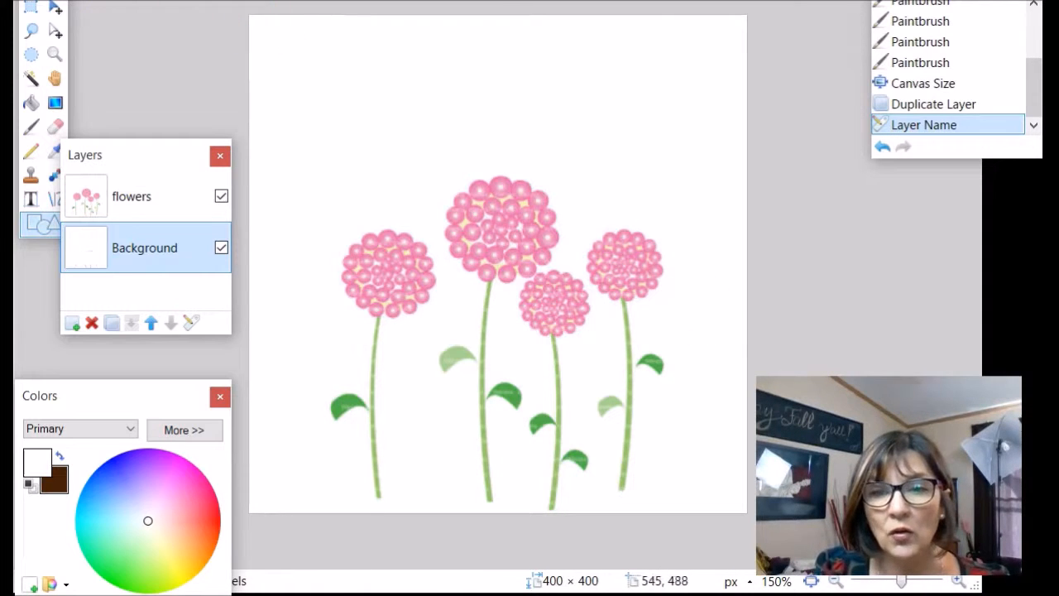
drag(227, 10, 948, 594)
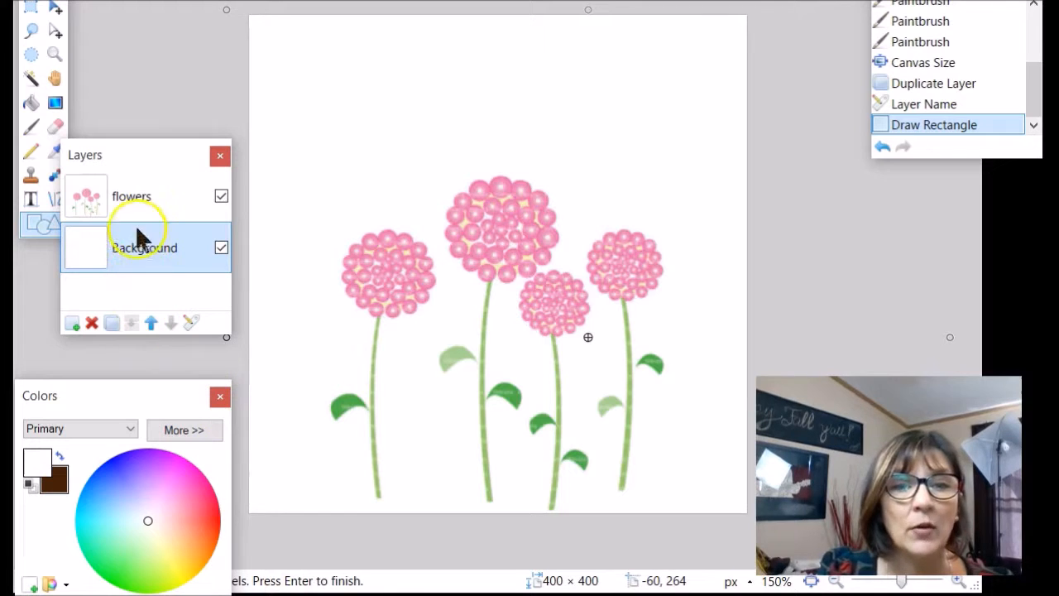
Step: Try to erase the white background of the "flowers" layer with a Magic Wand selection, and revert to the finished rectangle
click(130, 174)
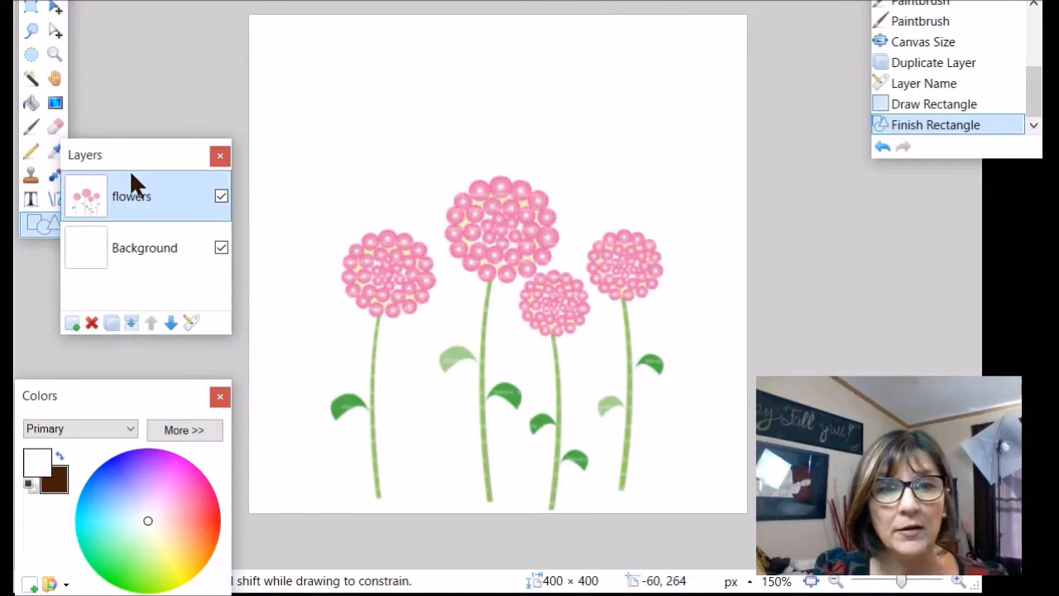
click(32, 75)
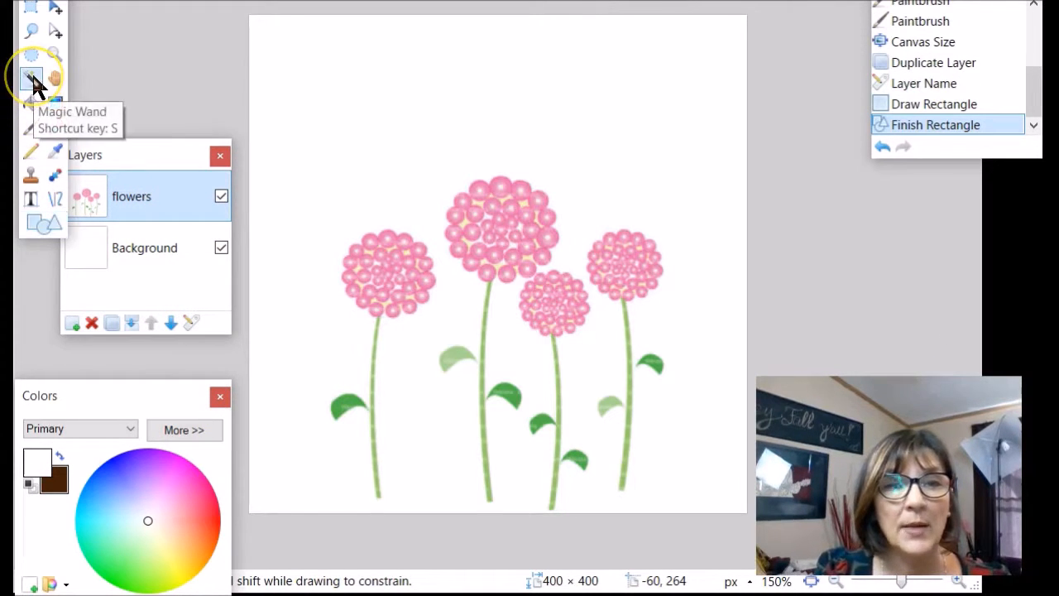
click(401, 89)
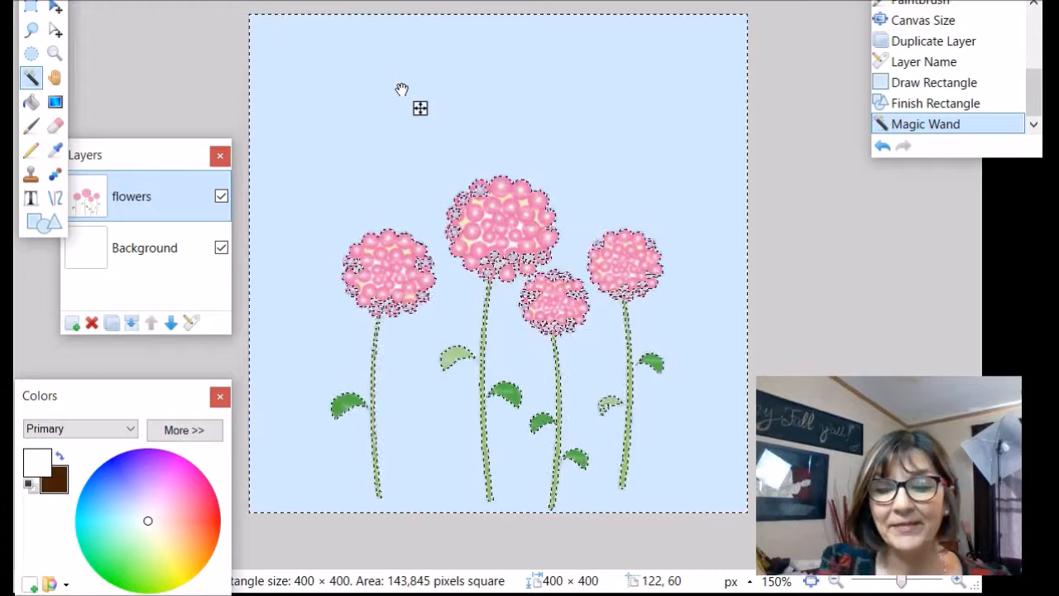
key(Delete)
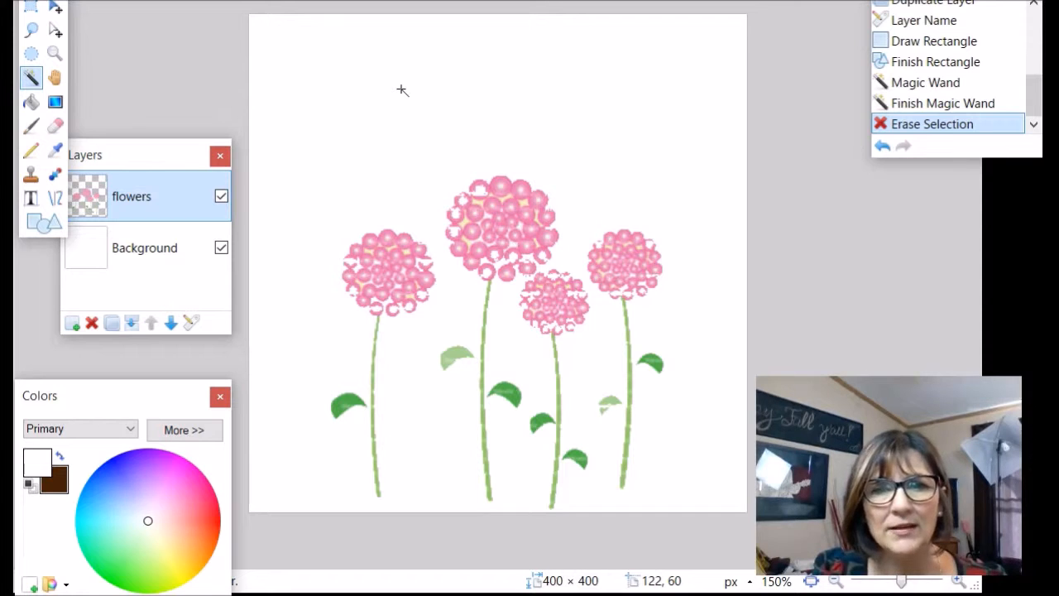
click(953, 106)
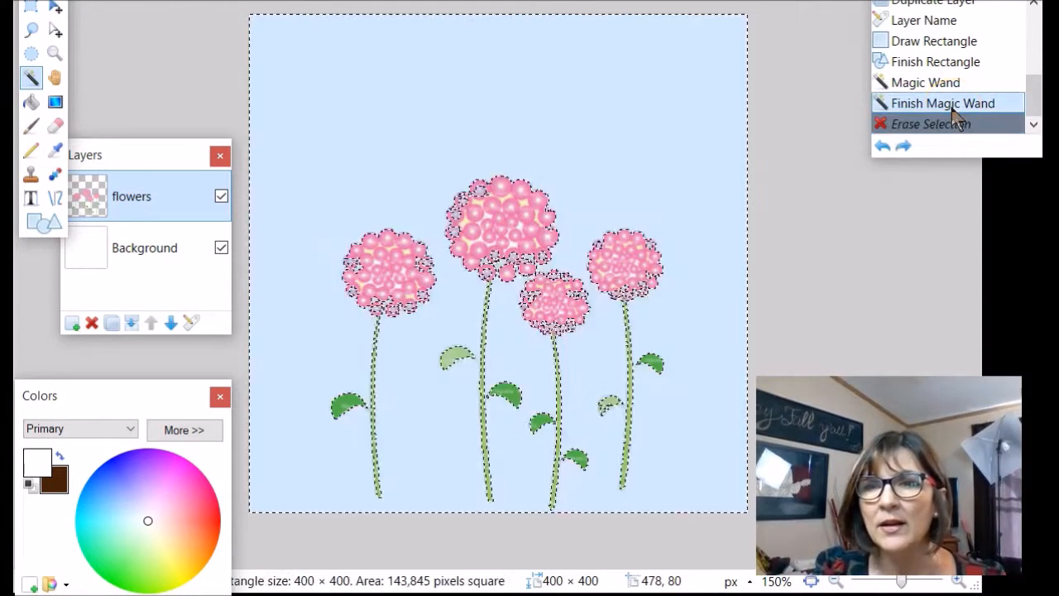
click(927, 61)
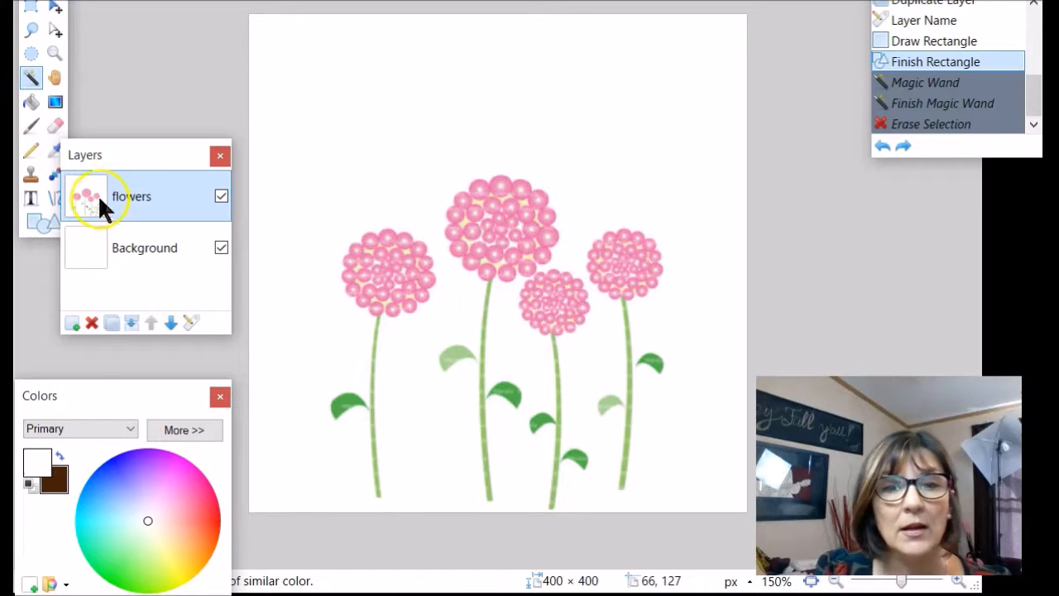
Step: On the "flowers" layer, select a rectangle of about 290 × 273 pixels around all four flowers, and erase everything outside it
click(31, 53)
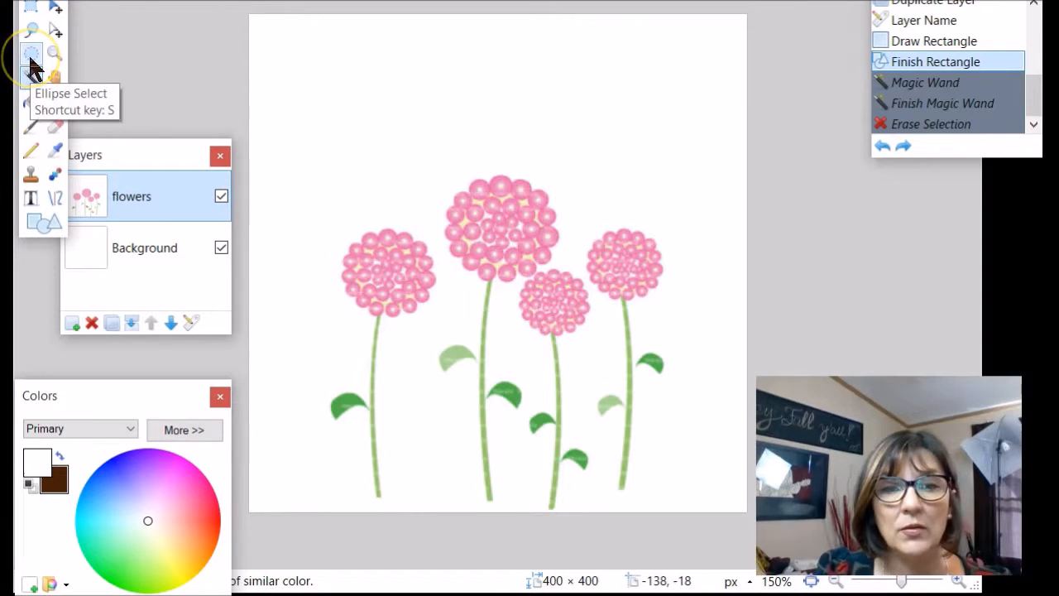
click(31, 9)
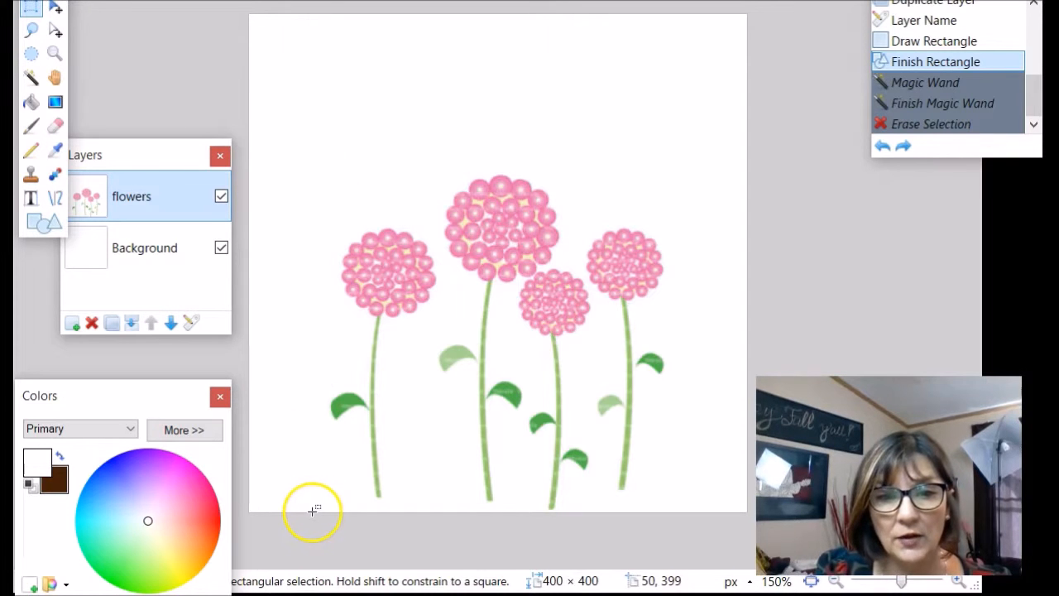
drag(313, 512, 673, 173)
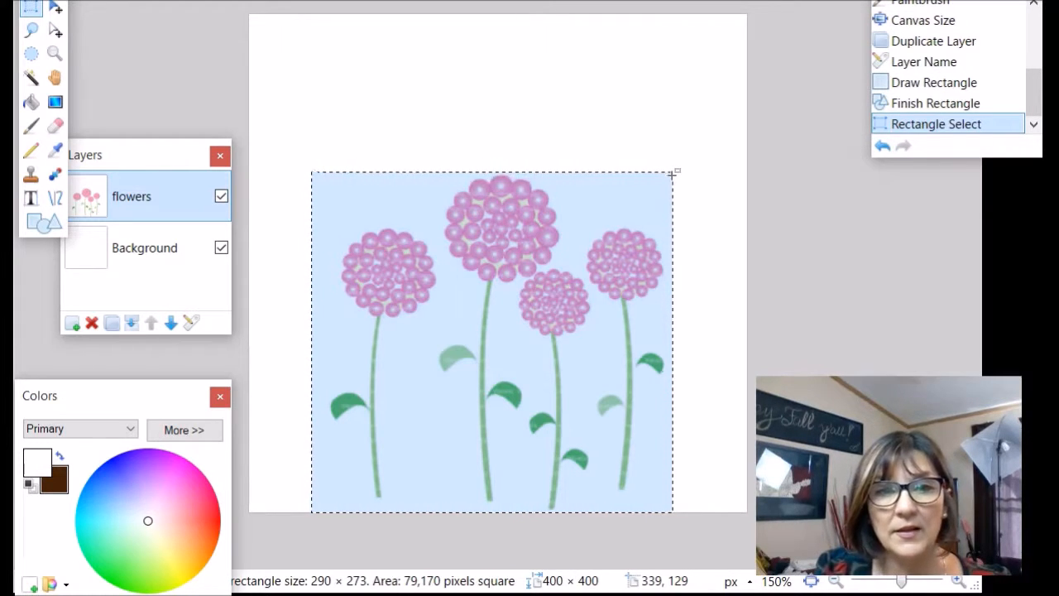
key(ctrl+i)
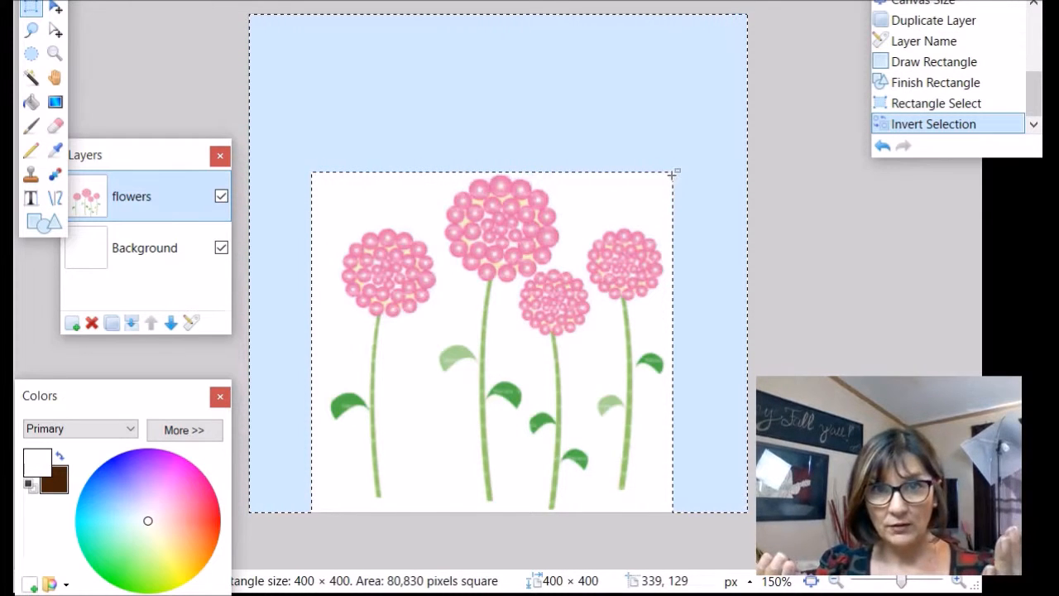
key(Delete)
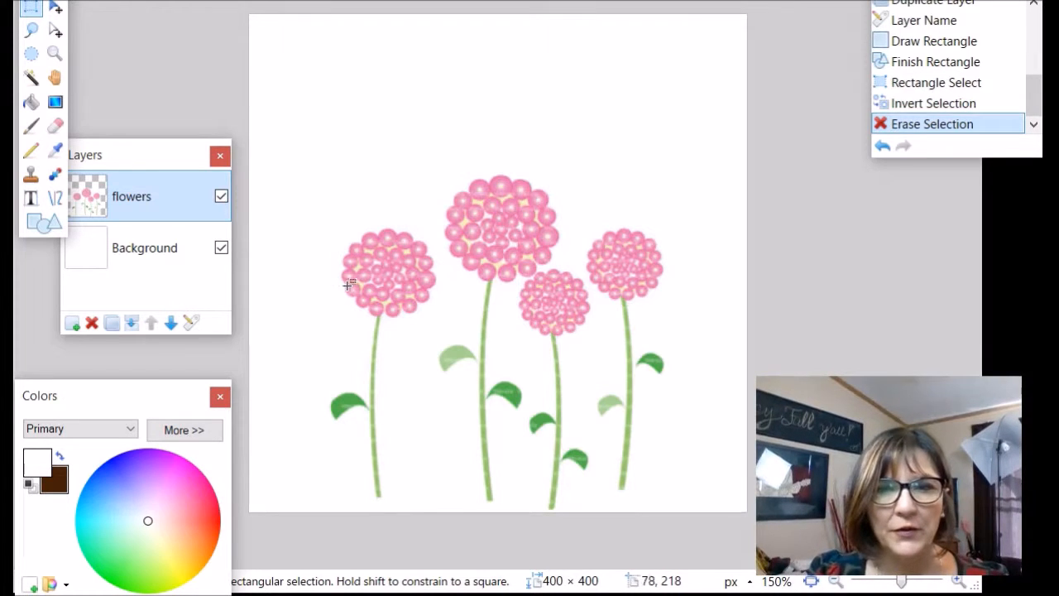
Step: Add three new empty layers above the "flowers" layer
click(149, 259)
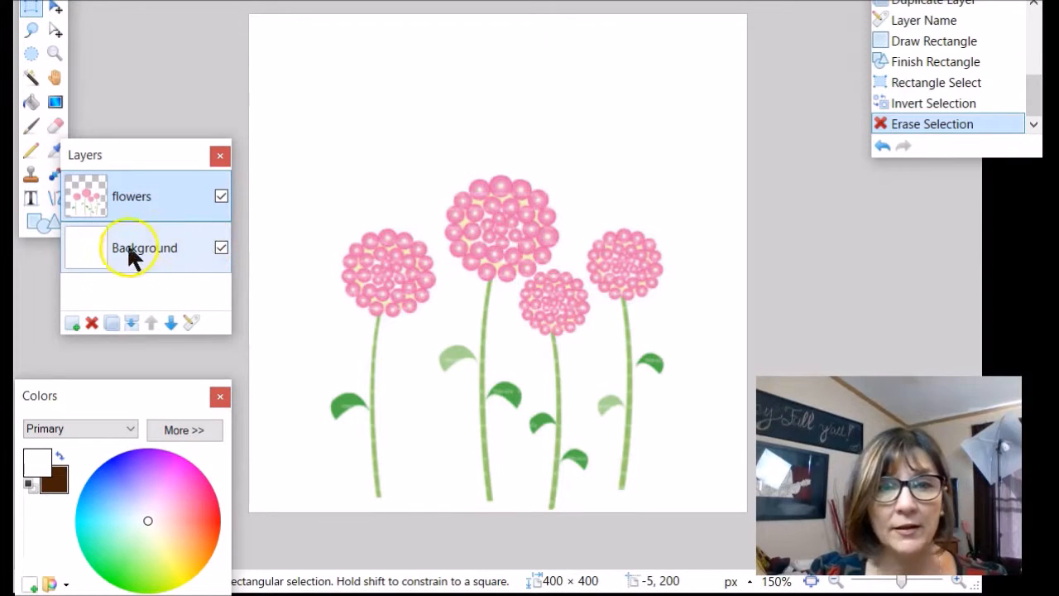
click(73, 323)
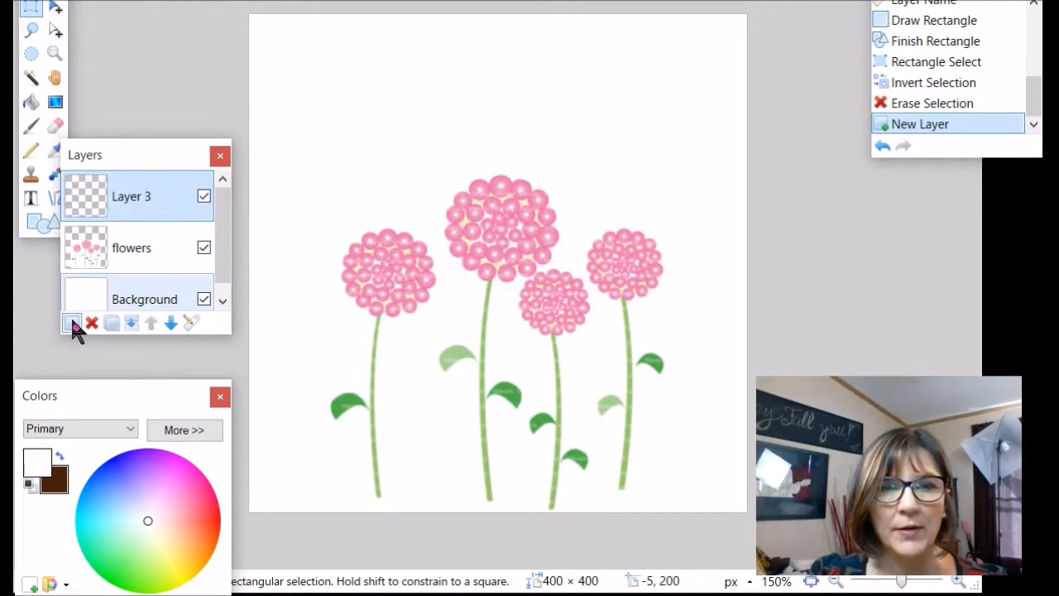
click(72, 321)
click(72, 322)
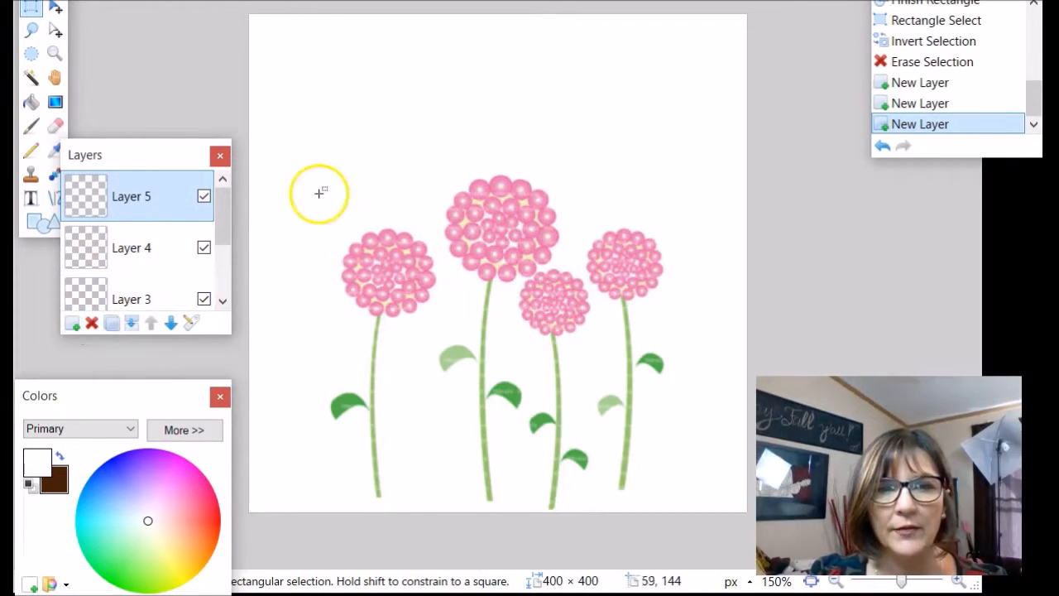
Step: Try twice to cut the three rightmost flowers with a rectangular selection while the empty Layer 5 is active
drag(227, 208, 230, 265)
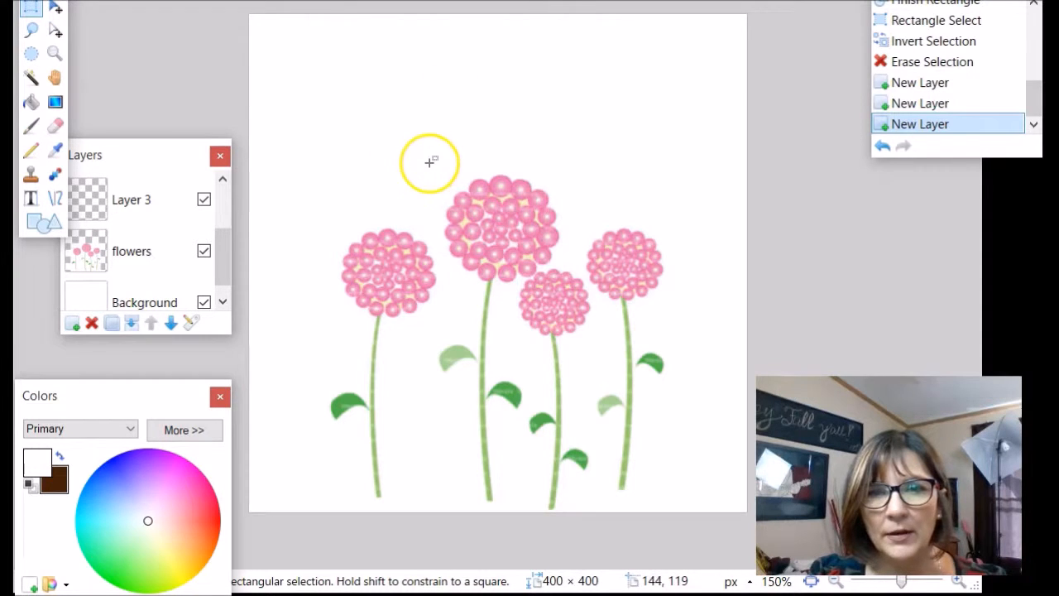
drag(430, 162, 683, 566)
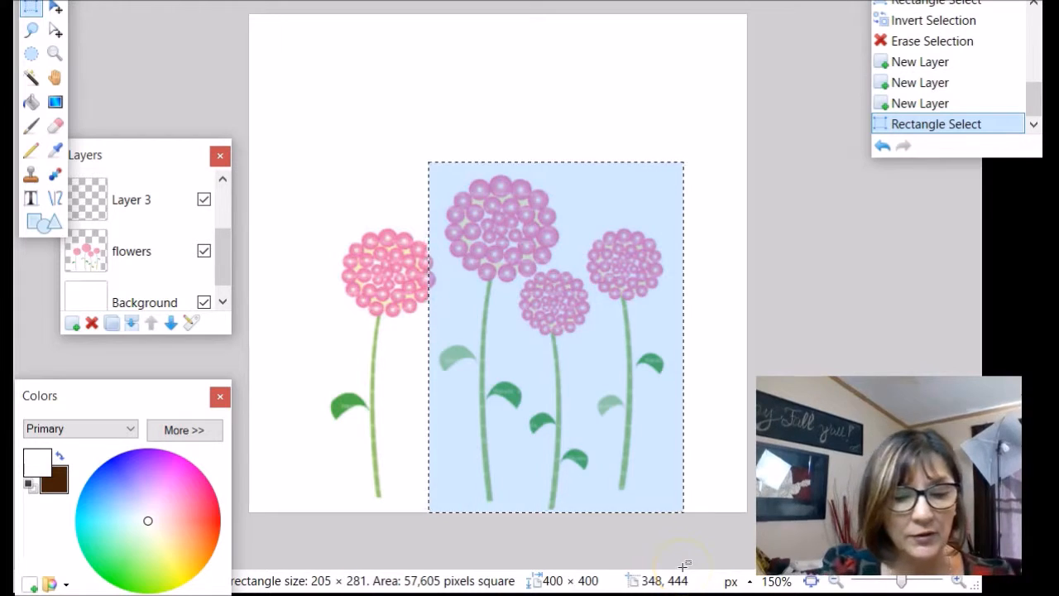
key(ctrl+x)
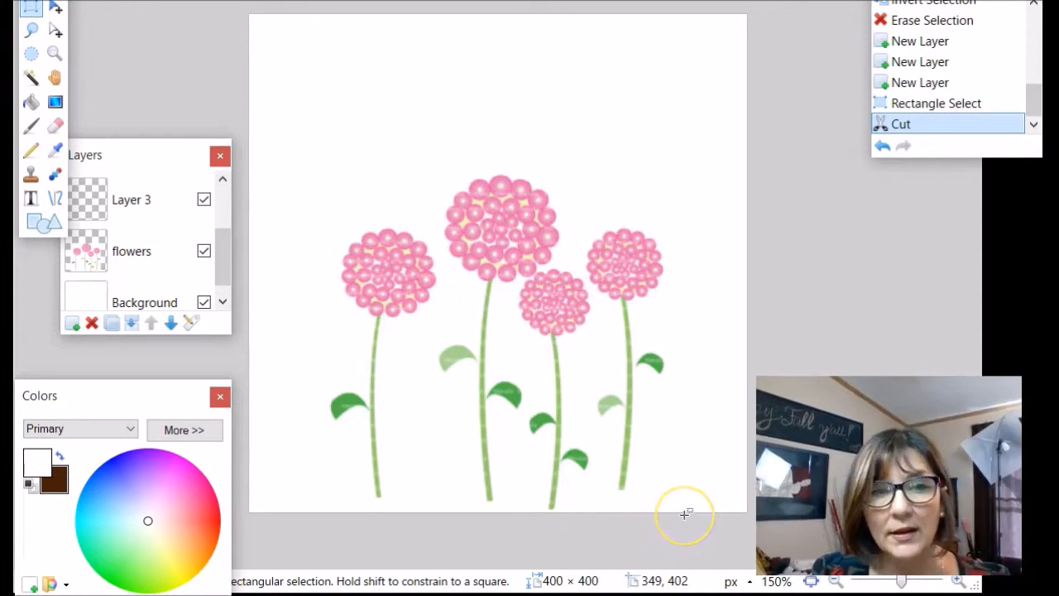
drag(684, 513, 438, 166)
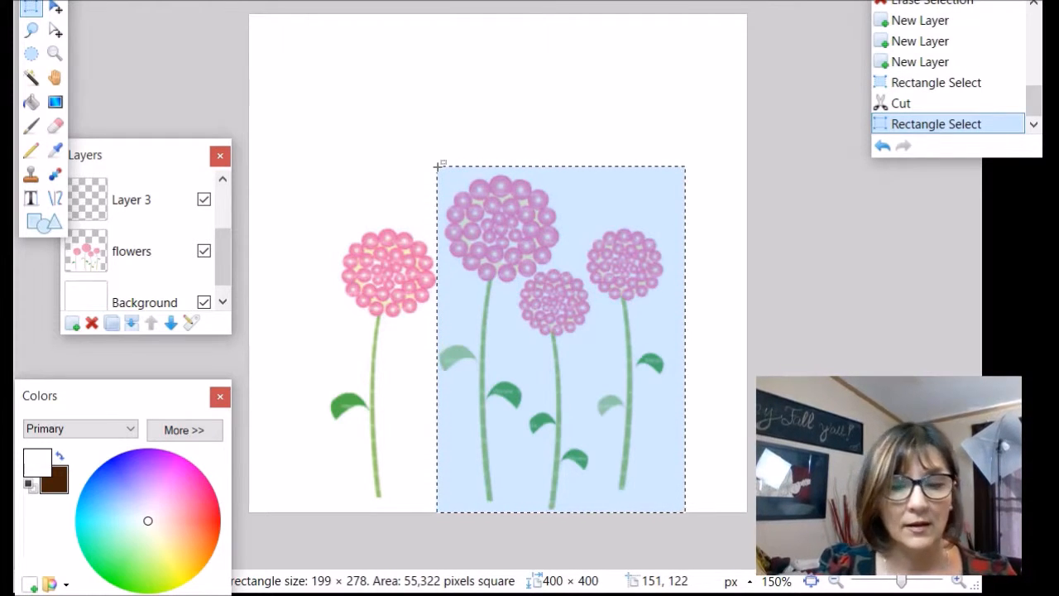
key(ctrl+x)
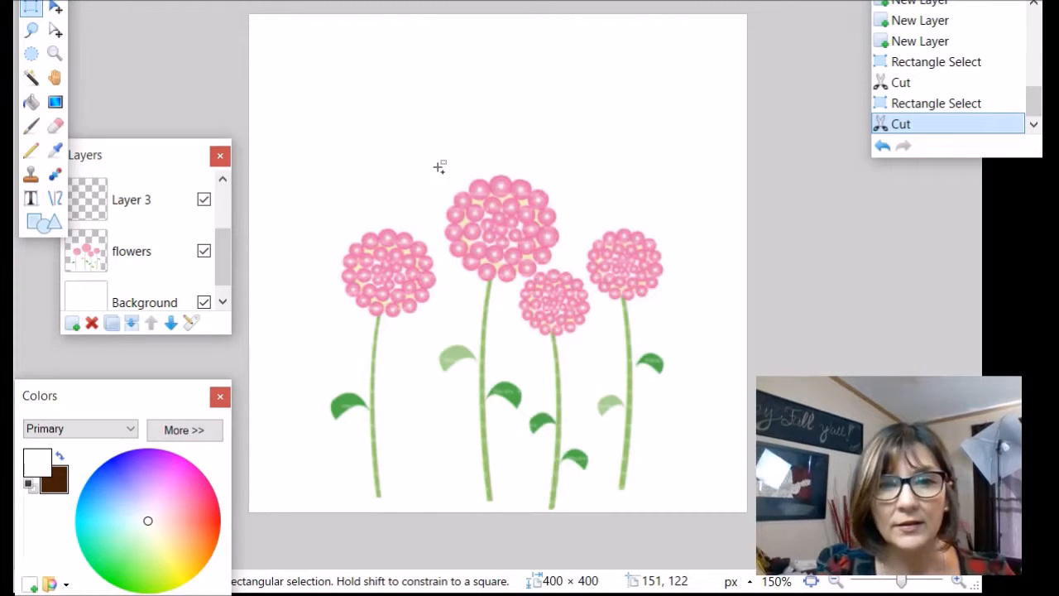
Step: Cut a rectangle of about 201 × 282 pixels around the three rightmost flowers from the "flowers" layer, and paste it into Layer 3
click(112, 255)
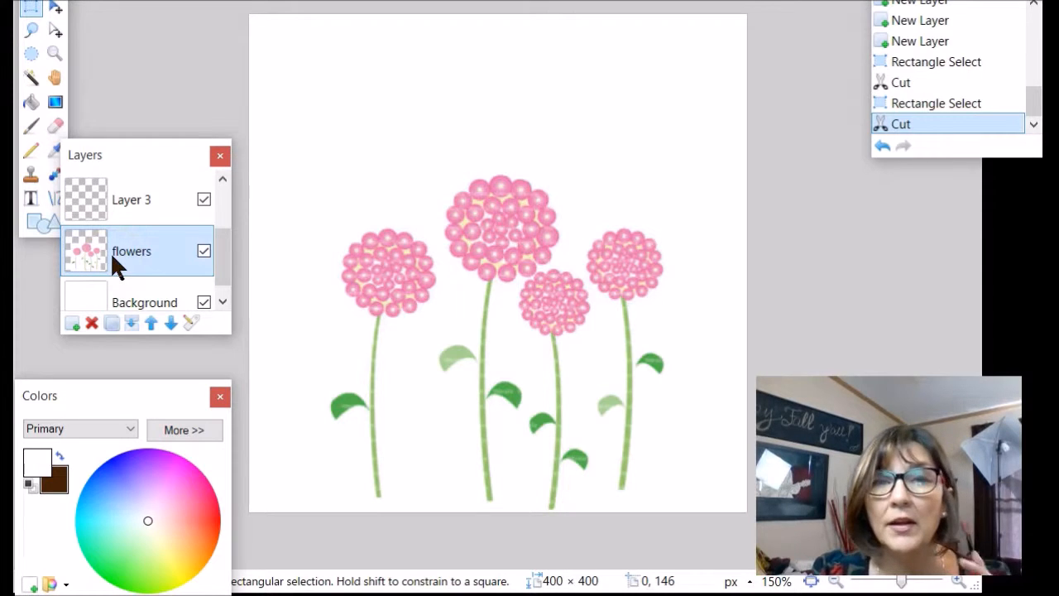
drag(686, 510, 441, 161)
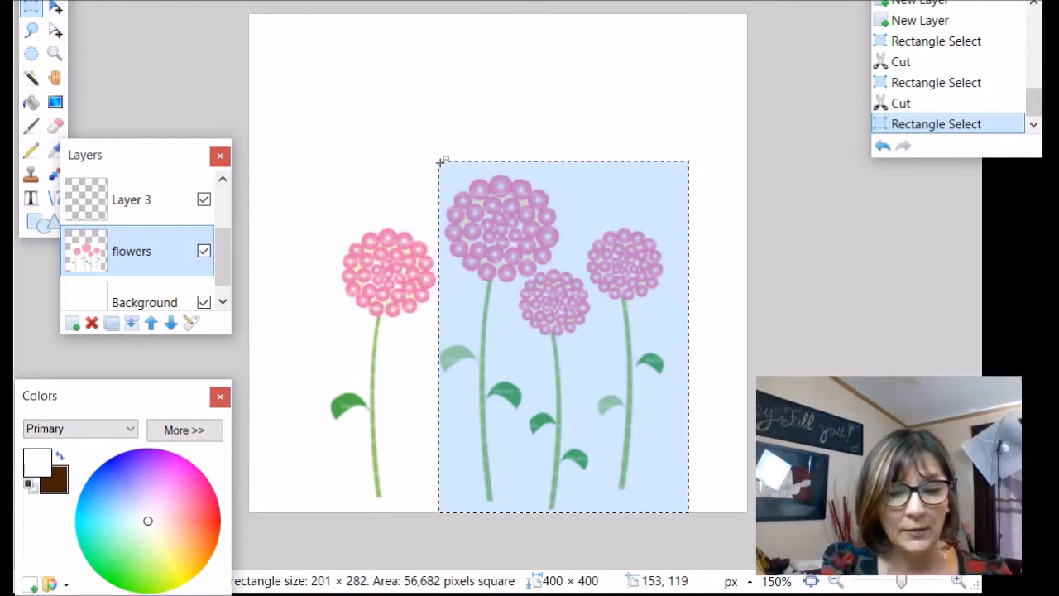
key(ctrl+x)
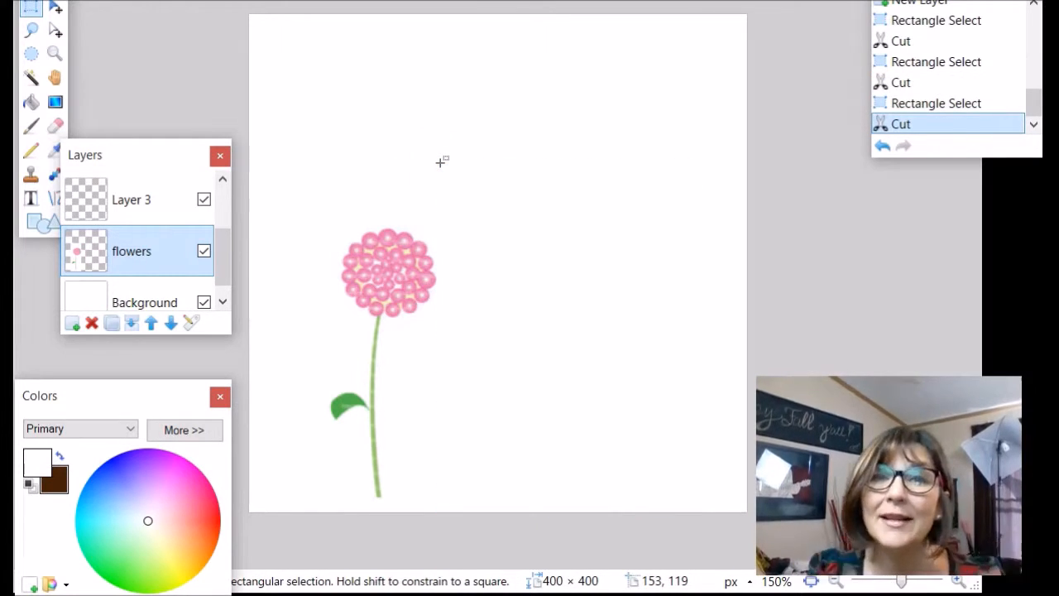
click(175, 196)
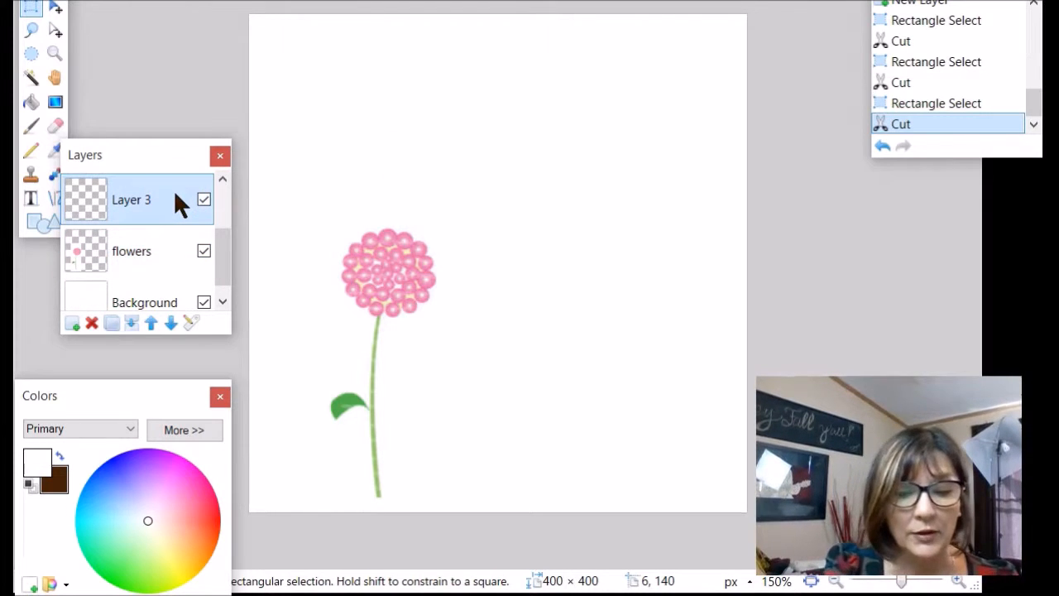
key(ctrl+v)
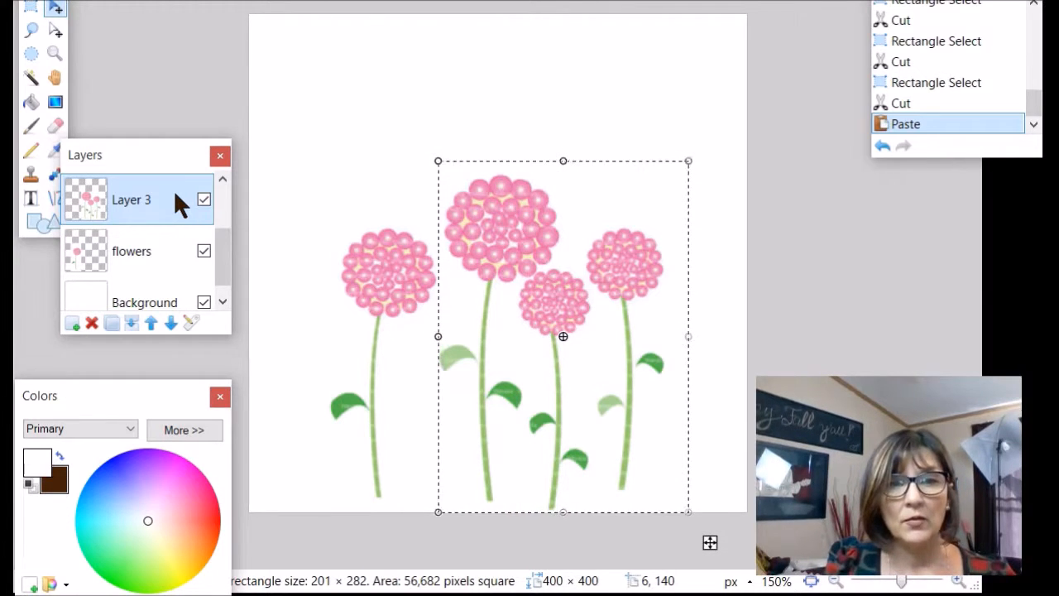
key(ctrl+d)
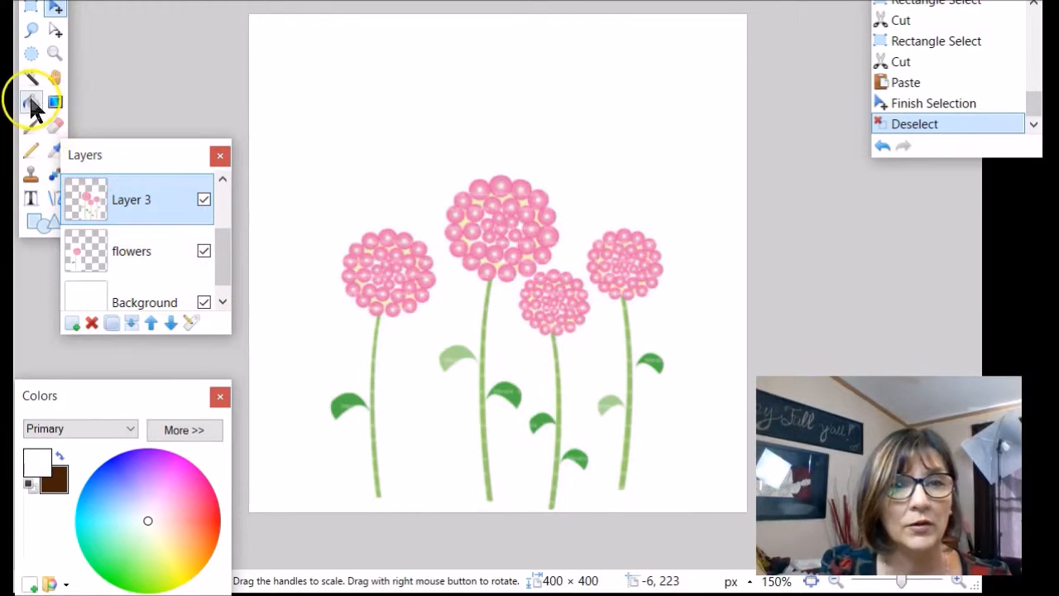
Step: Cut a rectangle of about 81 × 265 pixels around the rightmost flower from Layer 3, and undo the cut
click(31, 8)
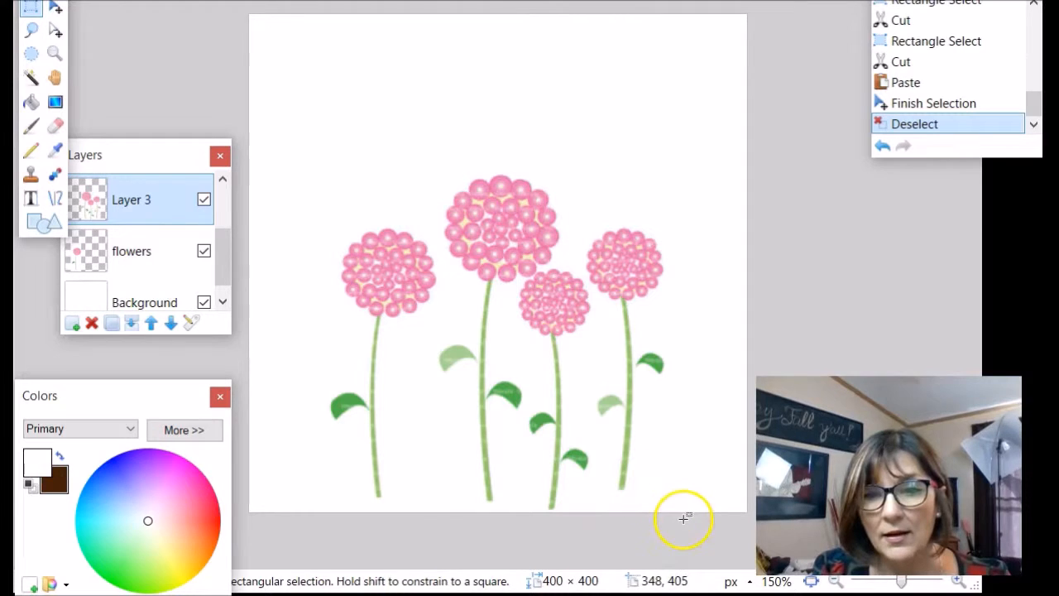
drag(683, 519, 582, 182)
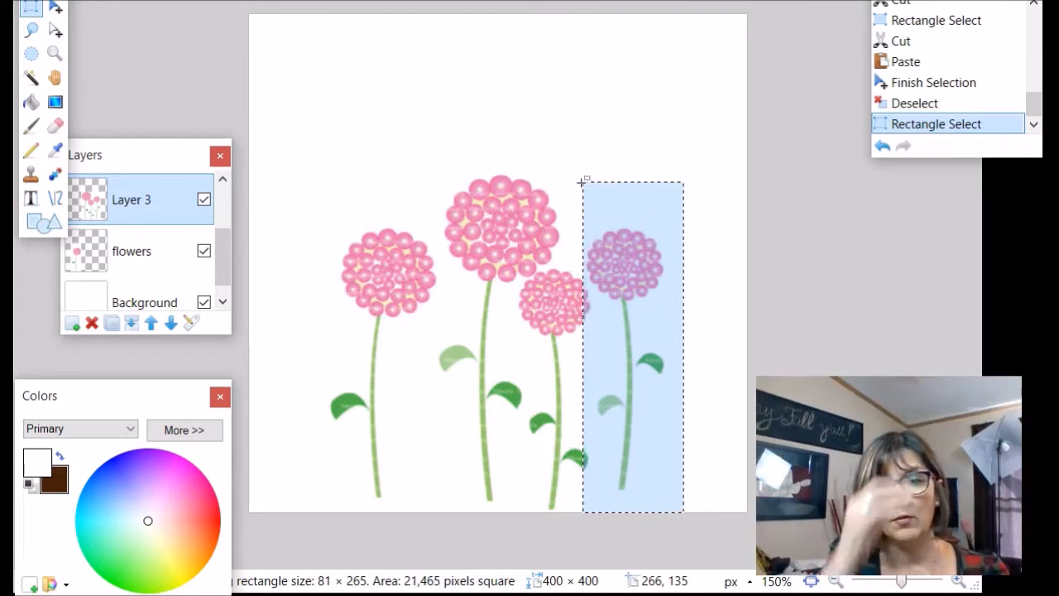
key(ctrl+x)
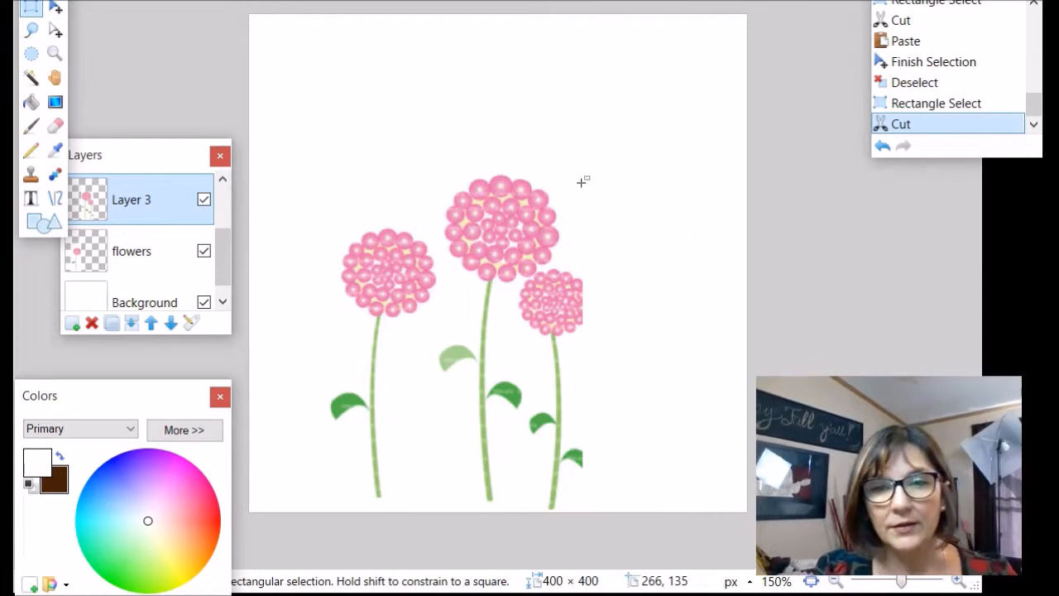
key(ctrl+z)
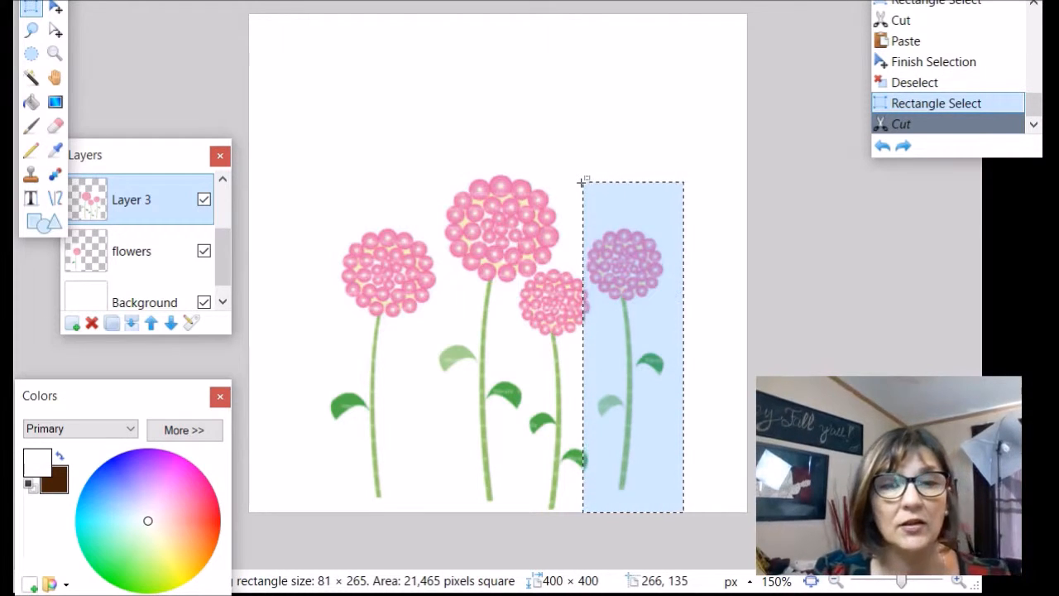
Step: Paste the cut-out of the rightmost flower into Layer 4
drag(221, 240, 224, 220)
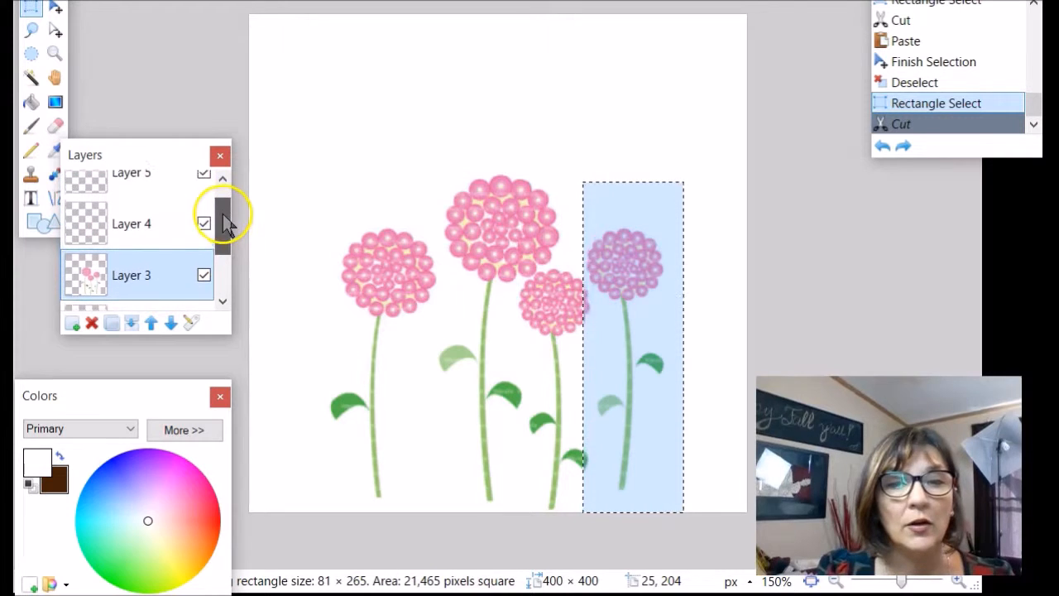
click(167, 223)
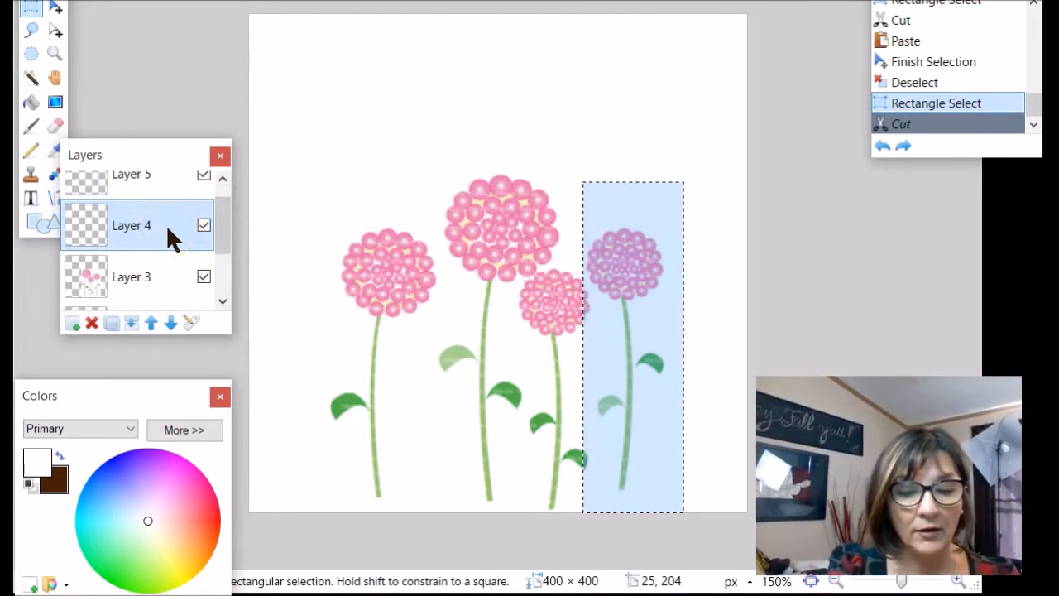
key(ctrl+v)
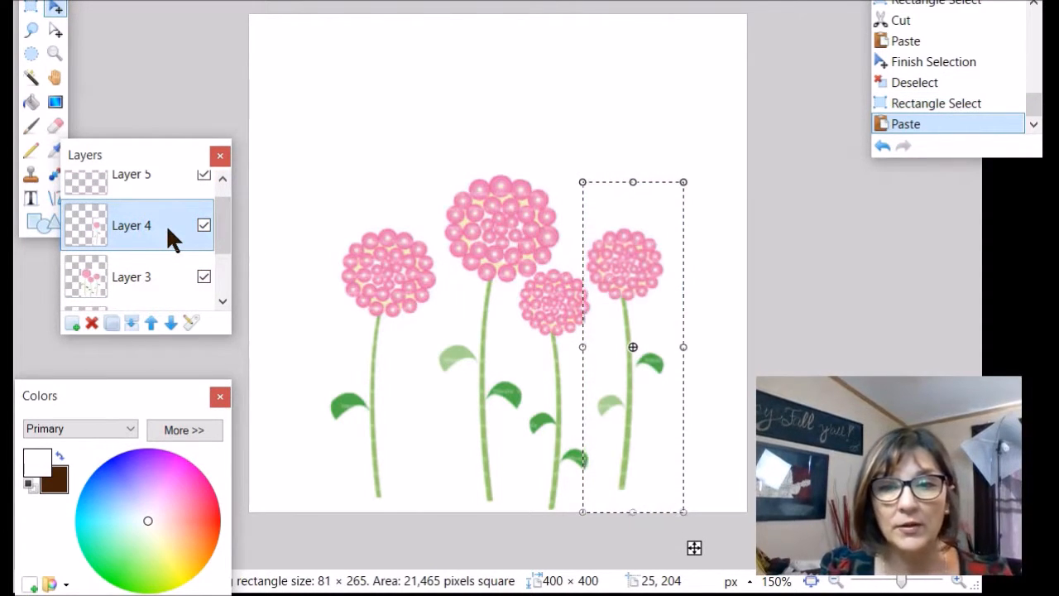
Step: Erase the remnants of the neighbouring flower along the inner edge of the pasted cut-out on Layer 4
click(30, 149)
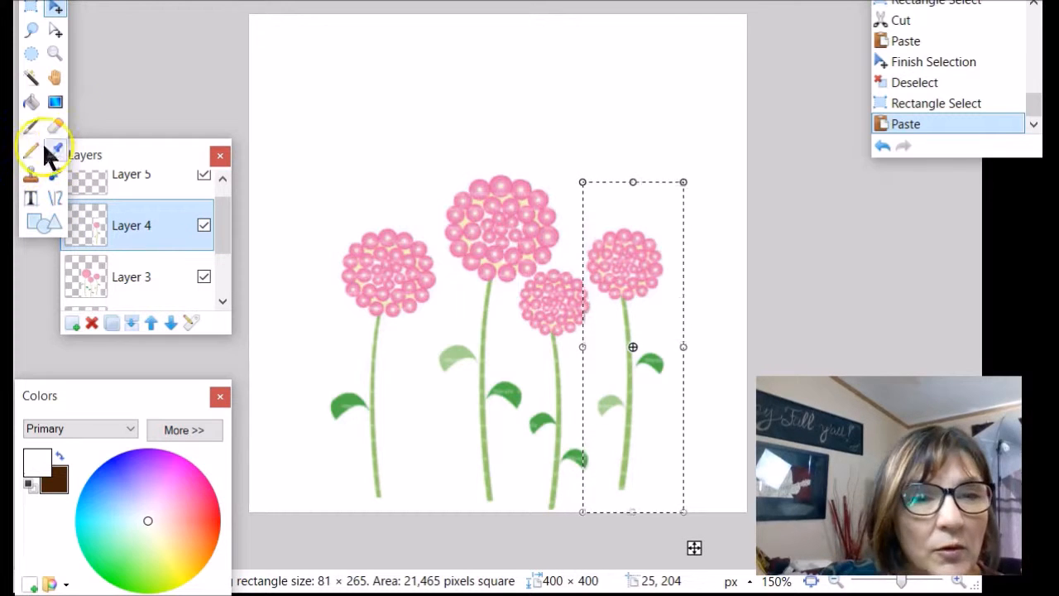
click(56, 125)
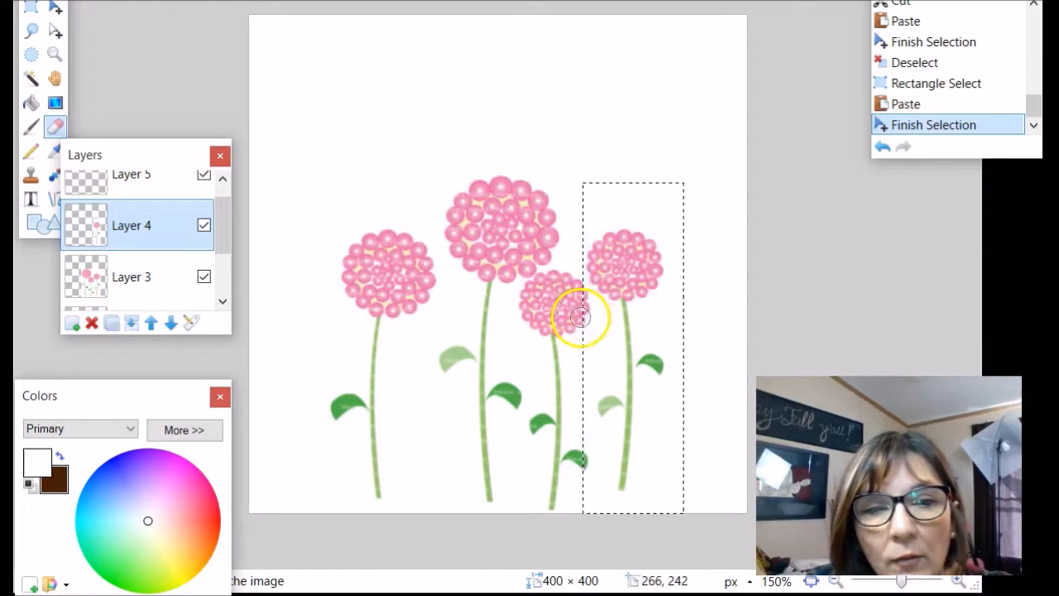
drag(579, 295, 579, 307)
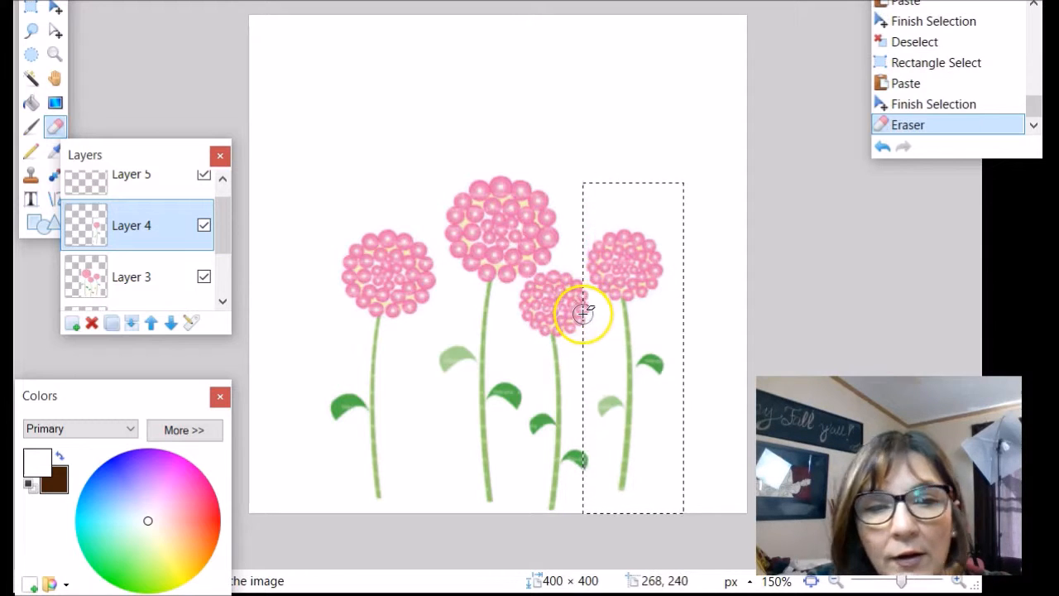
Step: Erase the rightmost flower with its stem and leaves from Layer 3 with Layer 4 hidden, and clear the selection
click(164, 284)
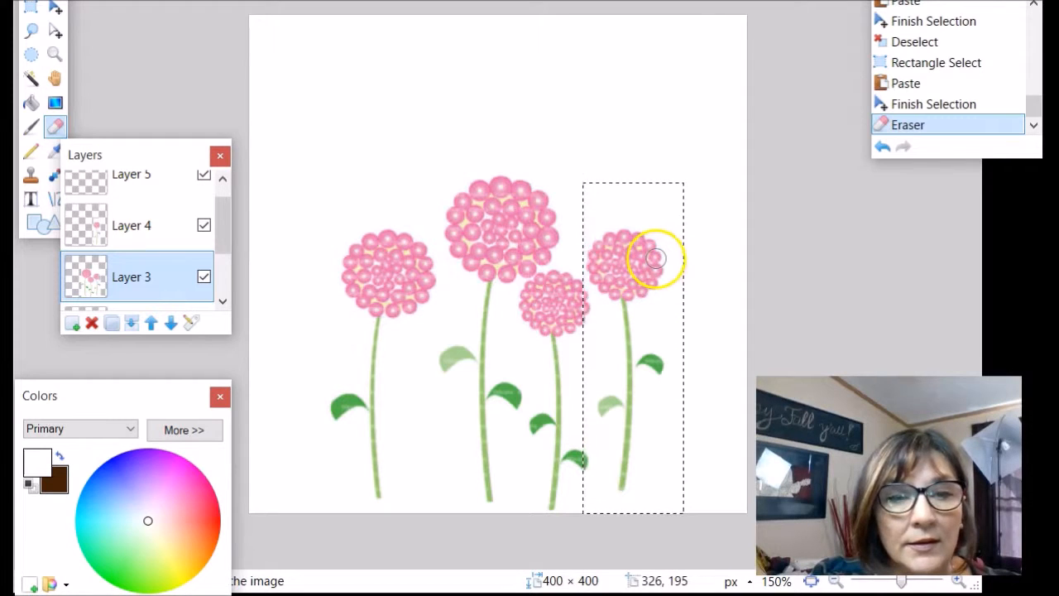
drag(641, 290, 637, 288)
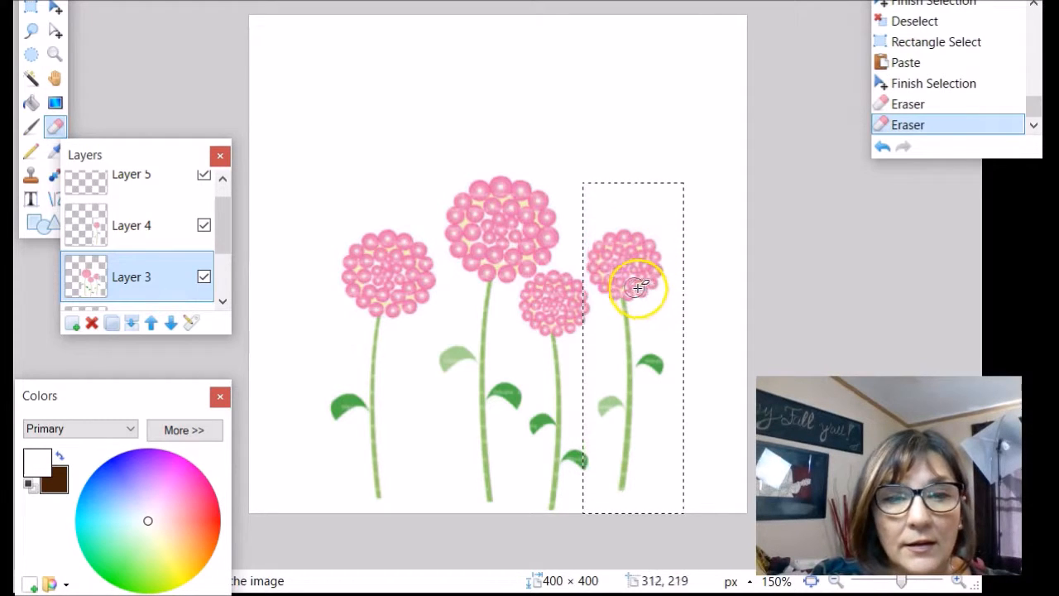
click(203, 225)
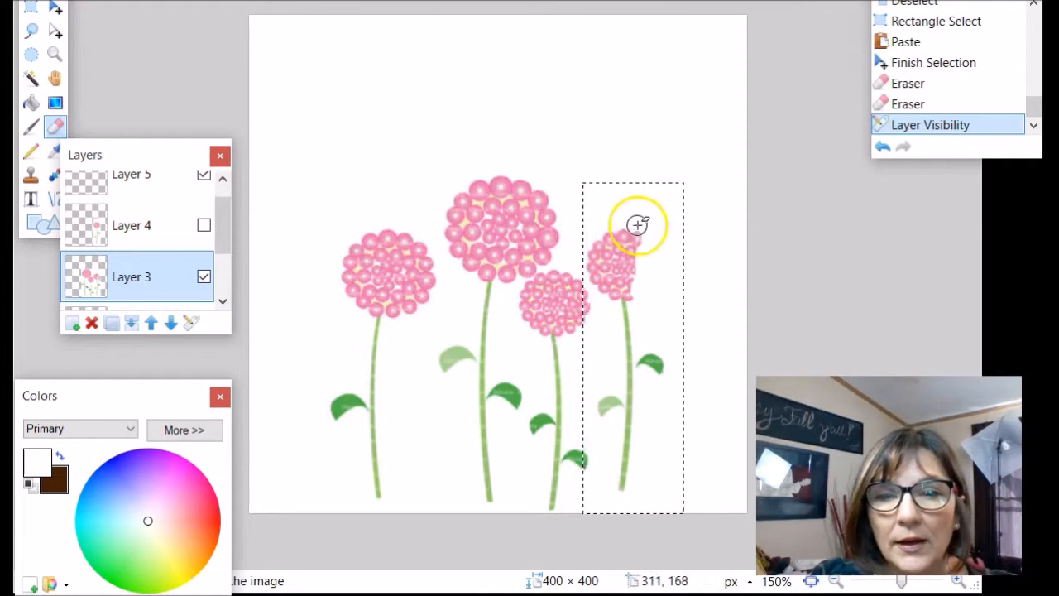
mouse_move(636, 289)
mouse_down()
mouse_move(620, 218)
mouse_move(633, 291)
mouse_move(605, 239)
mouse_move(595, 266)
mouse_move(611, 298)
mouse_move(609, 247)
mouse_move(631, 373)
mouse_move(621, 480)
mouse_move(614, 402)
mouse_move(606, 410)
mouse_move(644, 363)
mouse_move(657, 361)
mouse_move(656, 380)
mouse_up()
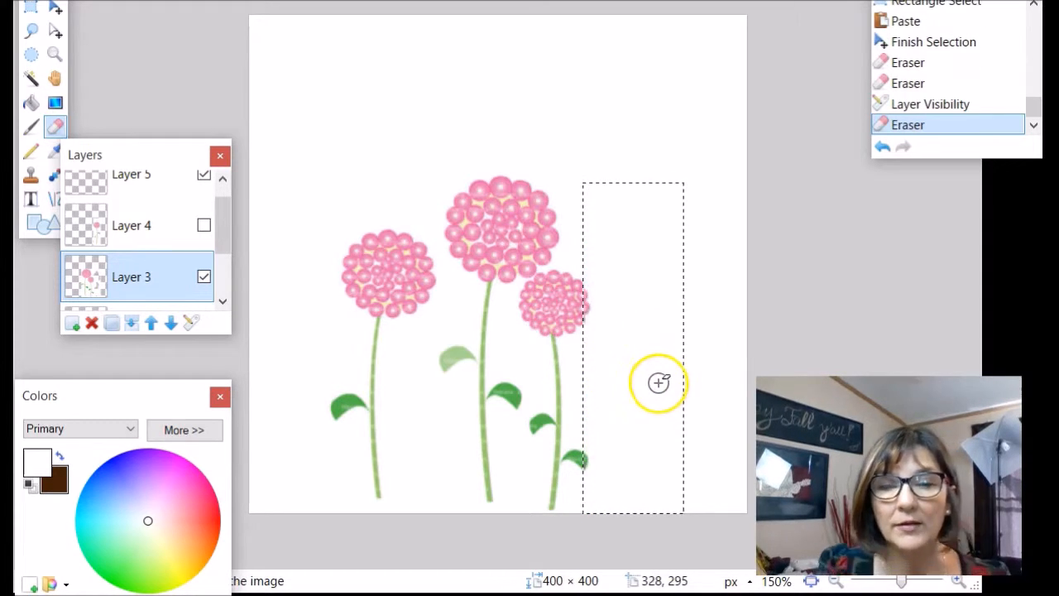
key(ctrl+d)
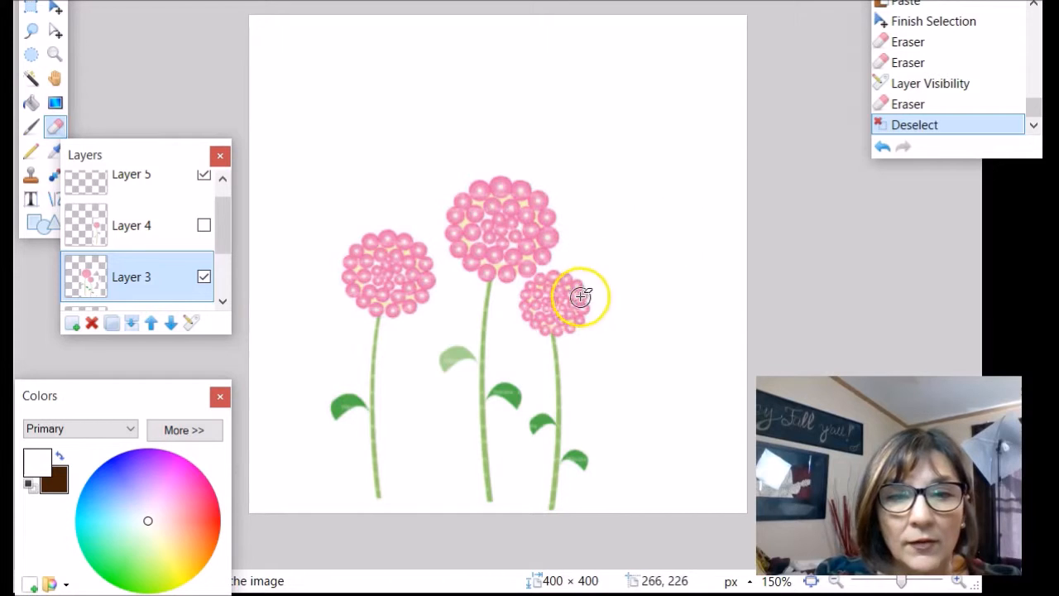
Step: Hide Layer 5 and the "flowers" layer, leaving Layer 3 active and visible above the background
click(201, 175)
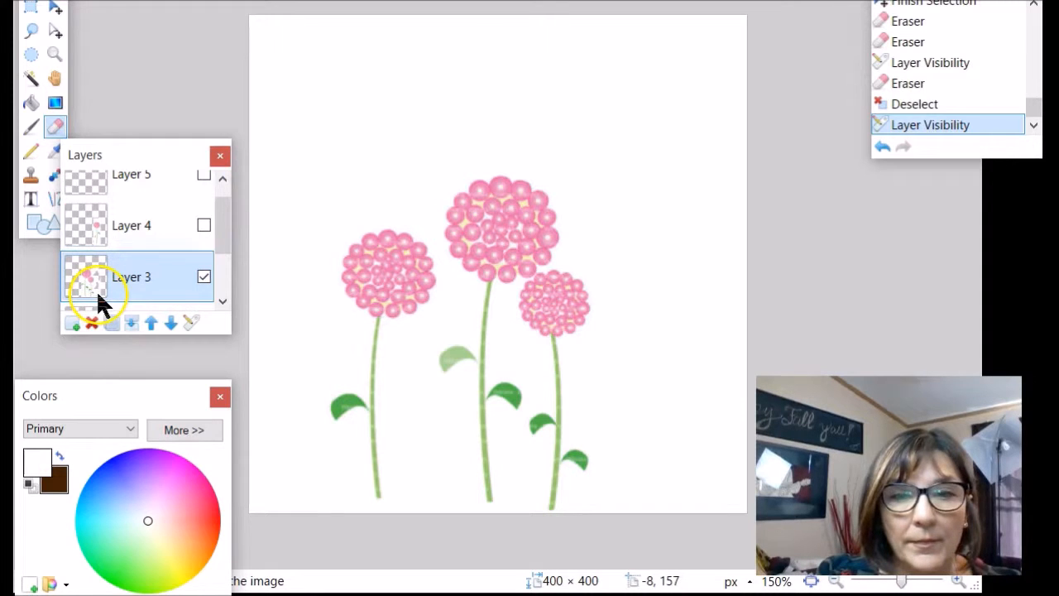
drag(219, 233, 227, 290)
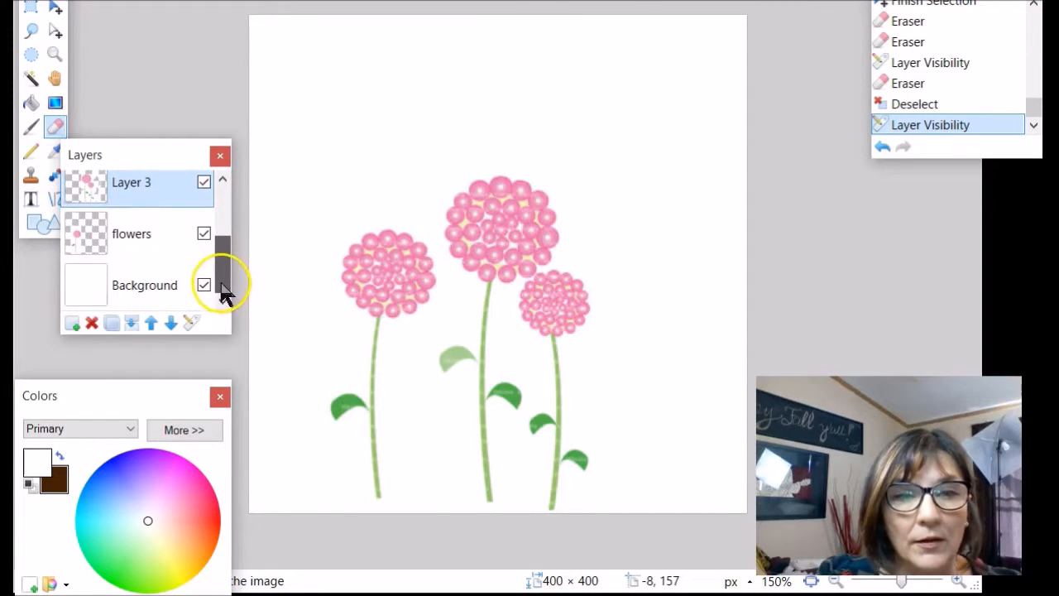
click(202, 243)
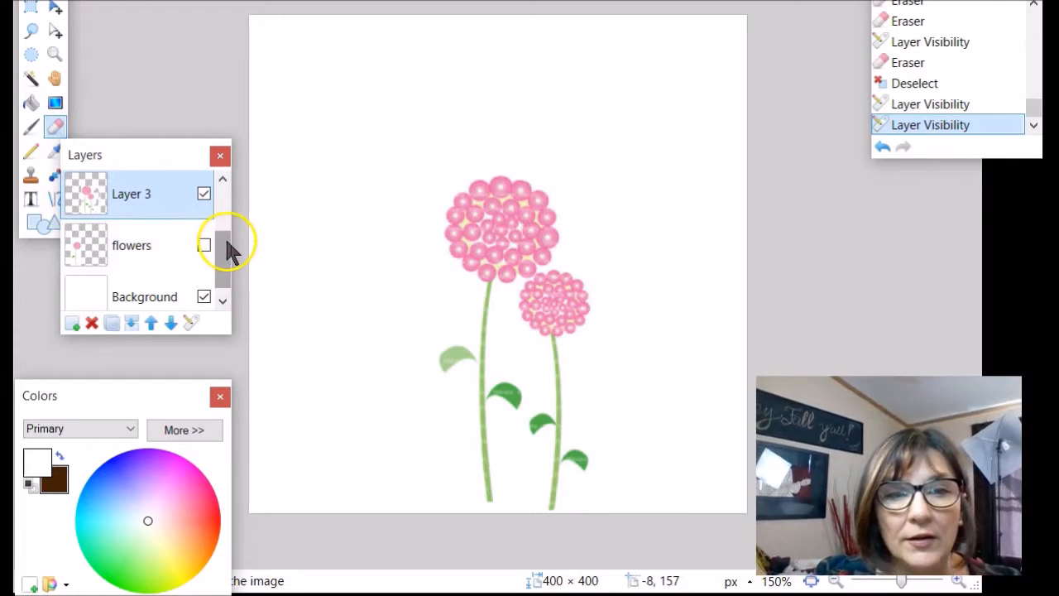
drag(229, 249, 225, 223)
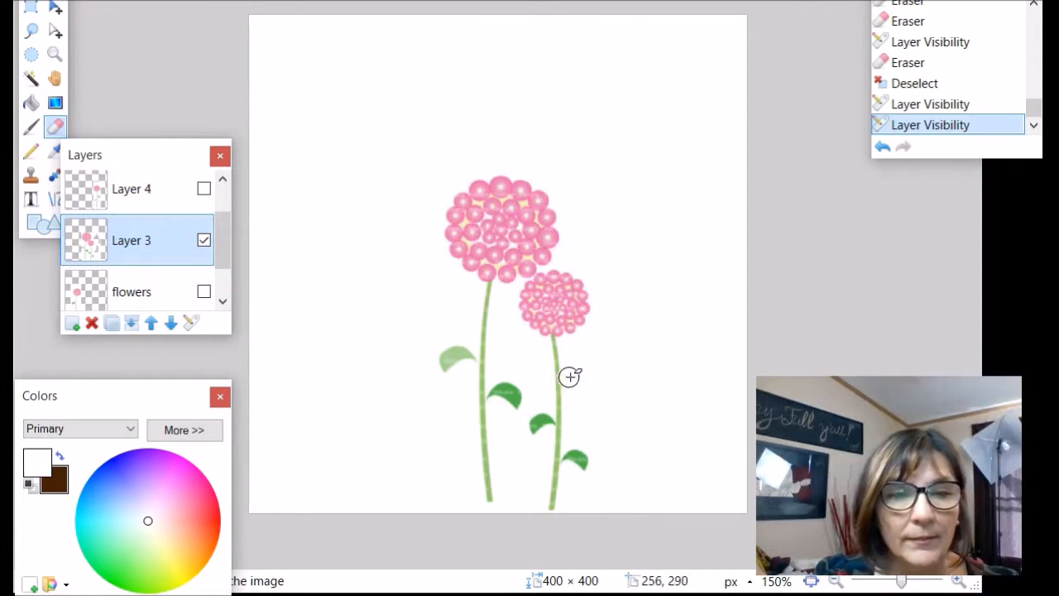
Step: Copy a rectangle of about 71 × 202 pixels around the small flower on Layer 3, and paste it into Layer 5
click(31, 13)
drag(602, 521, 516, 261)
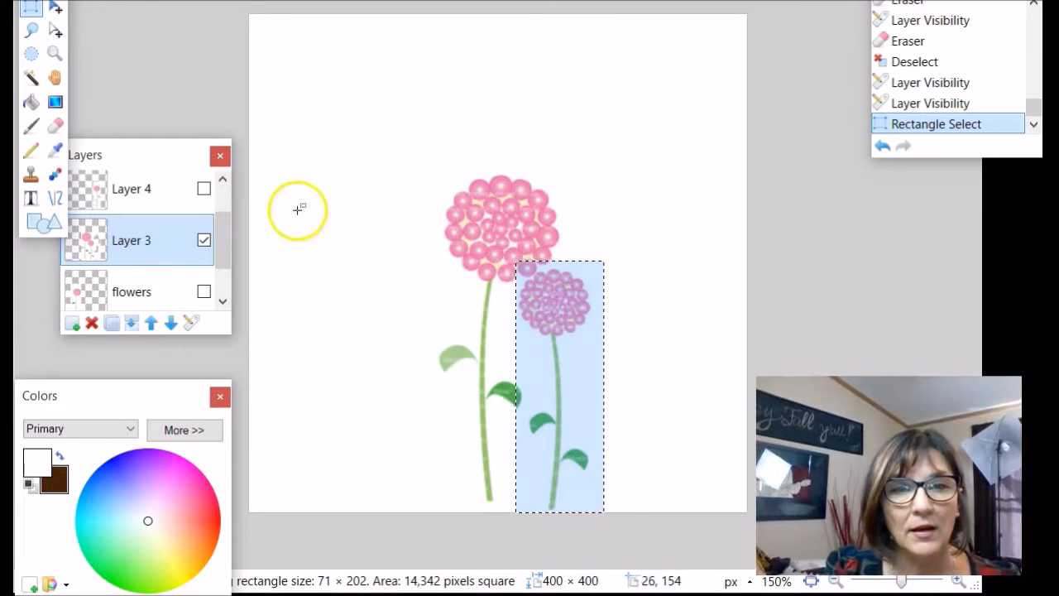
scroll(228, 218, up, 2)
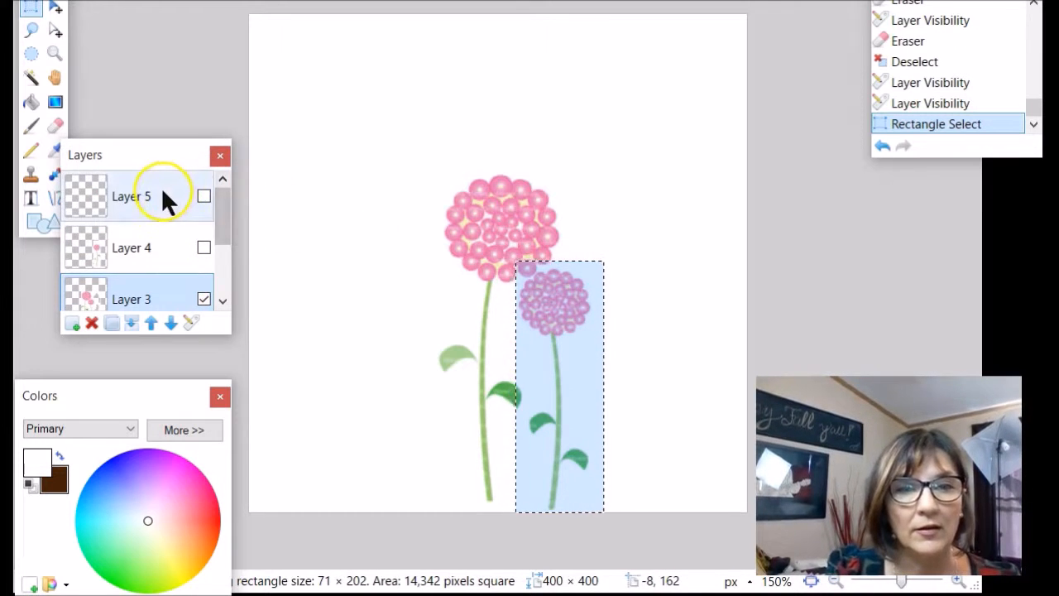
click(163, 192)
key(ctrl+v)
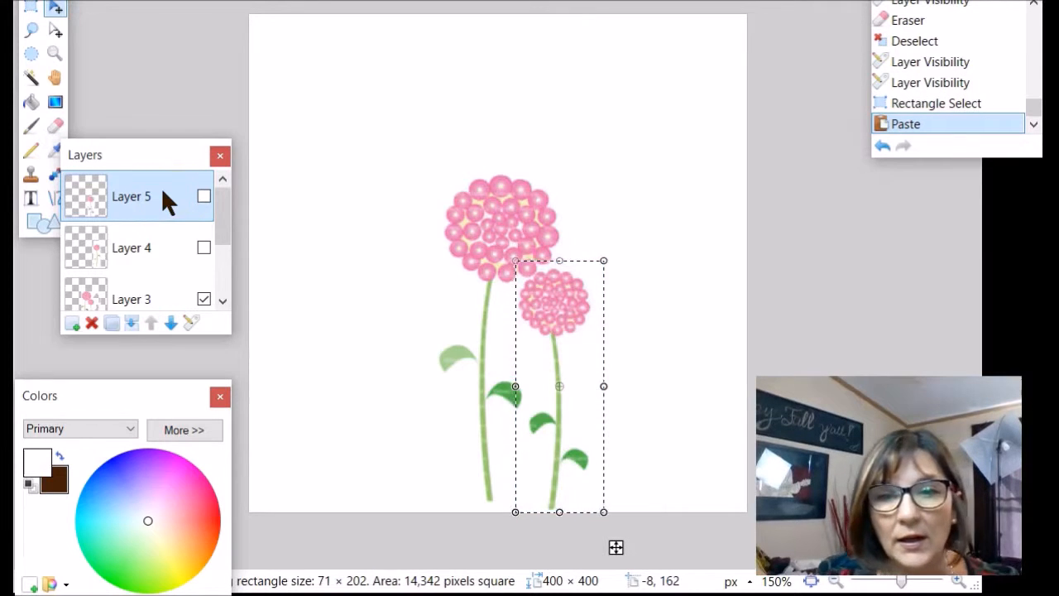
Step: Show Layer 5 without Layer 3, and erase the remnants of the large flower's head and leaf around the small flower
click(57, 122)
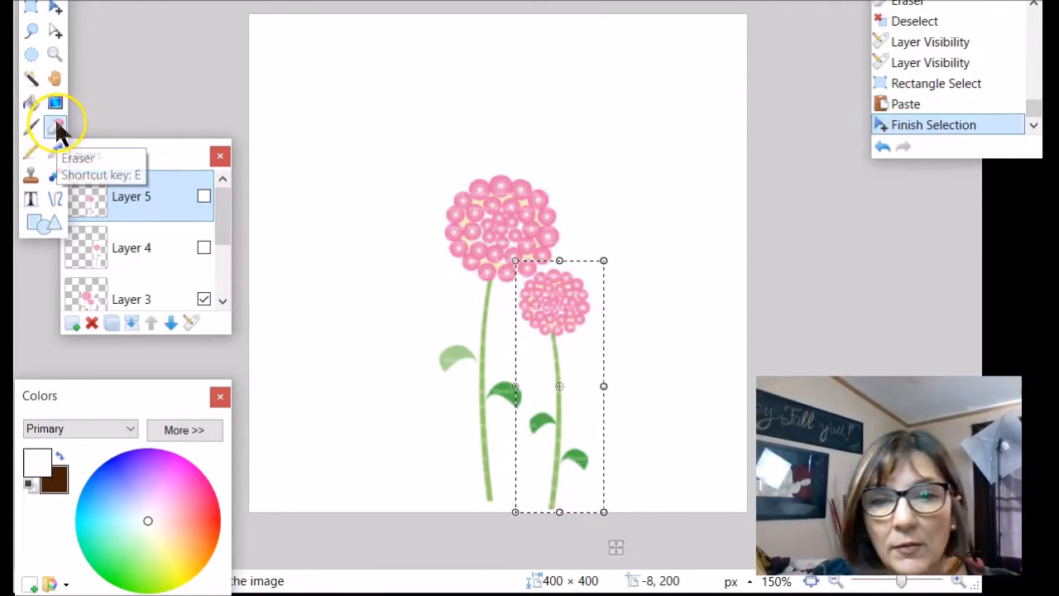
click(903, 583)
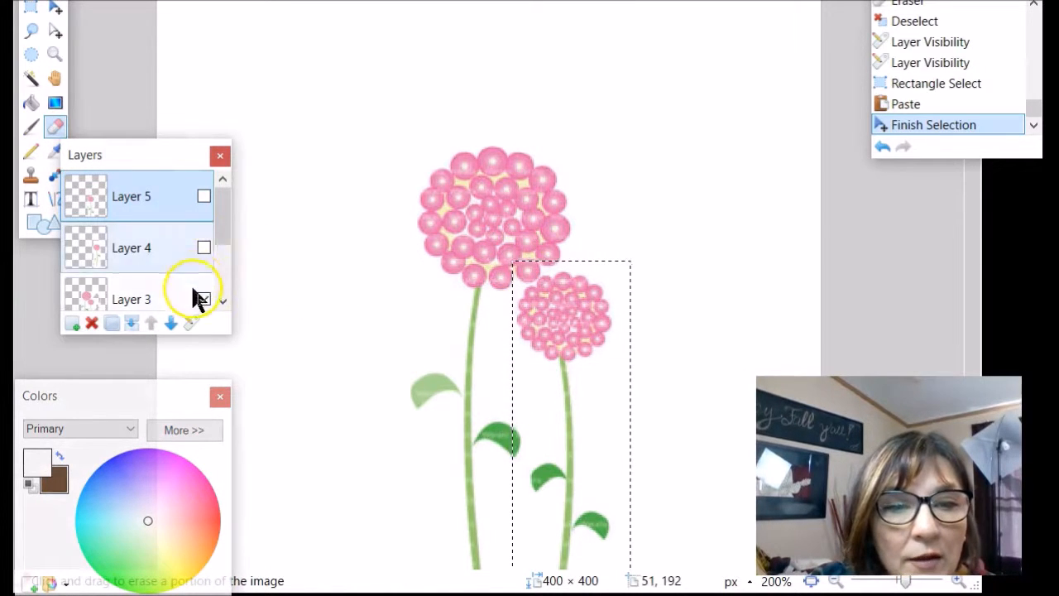
click(204, 197)
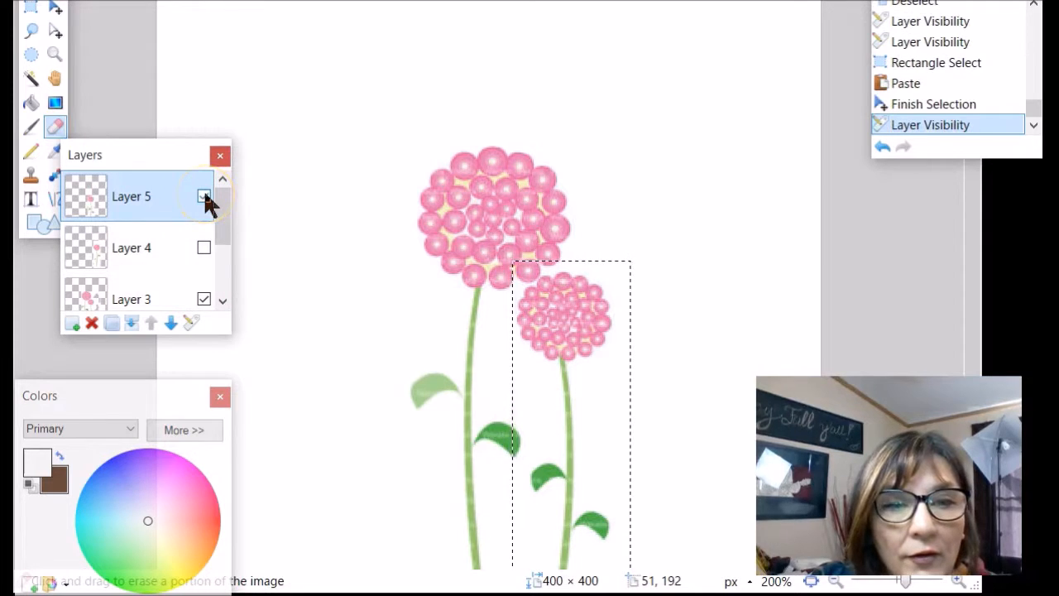
click(203, 298)
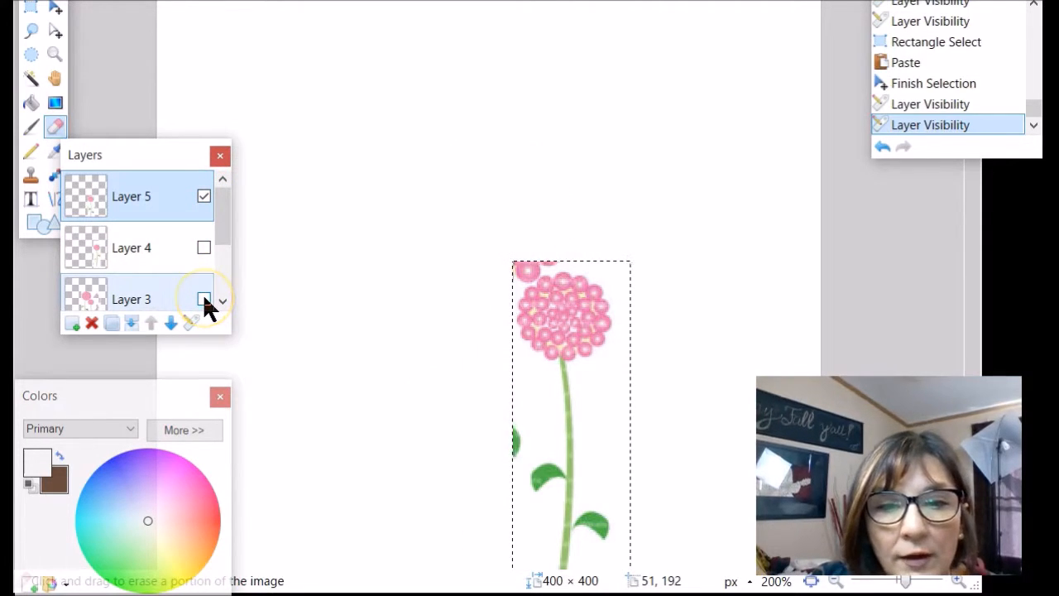
click(204, 297)
click(204, 298)
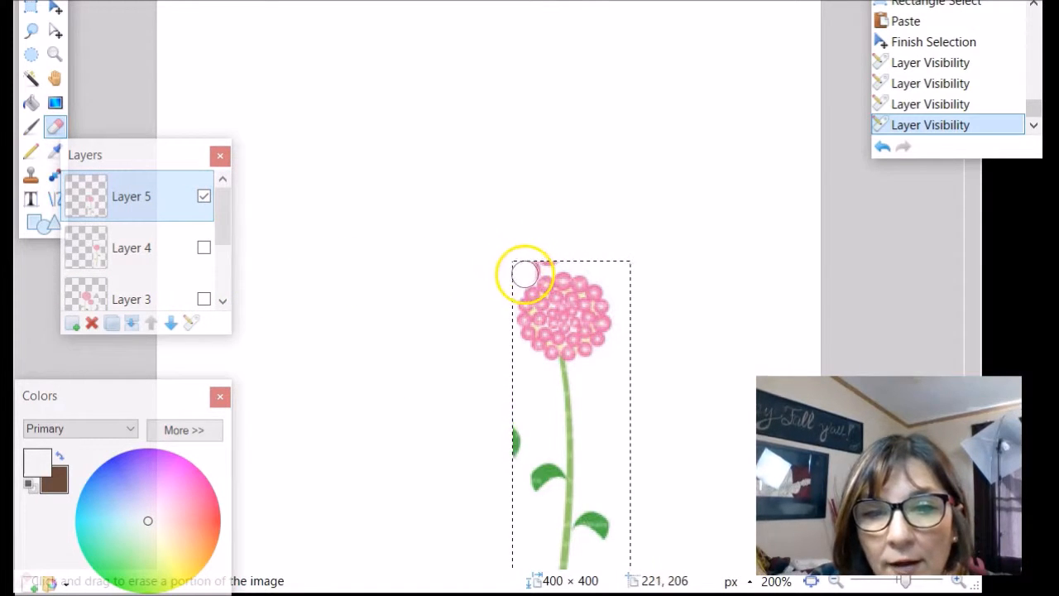
click(558, 247)
drag(513, 430, 509, 463)
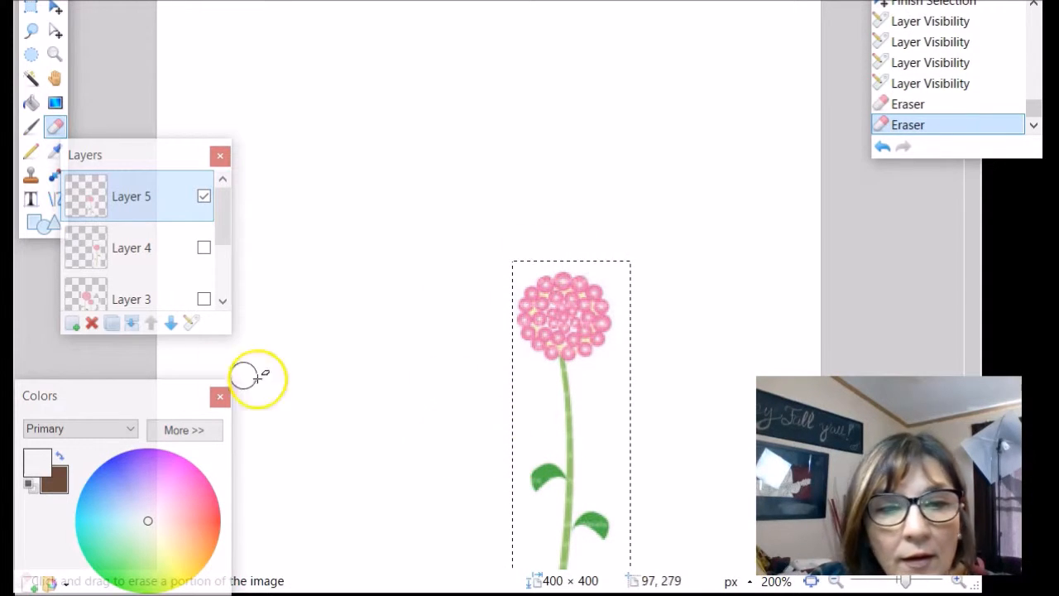
Step: Hide Layer 5, and make Layer 3 active and visible again
click(204, 196)
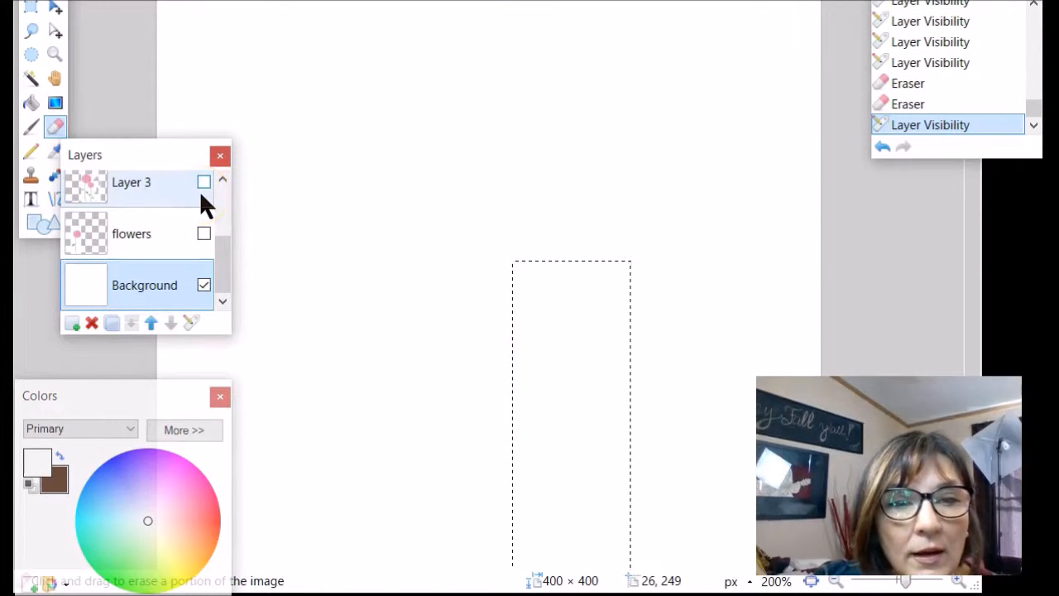
click(153, 199)
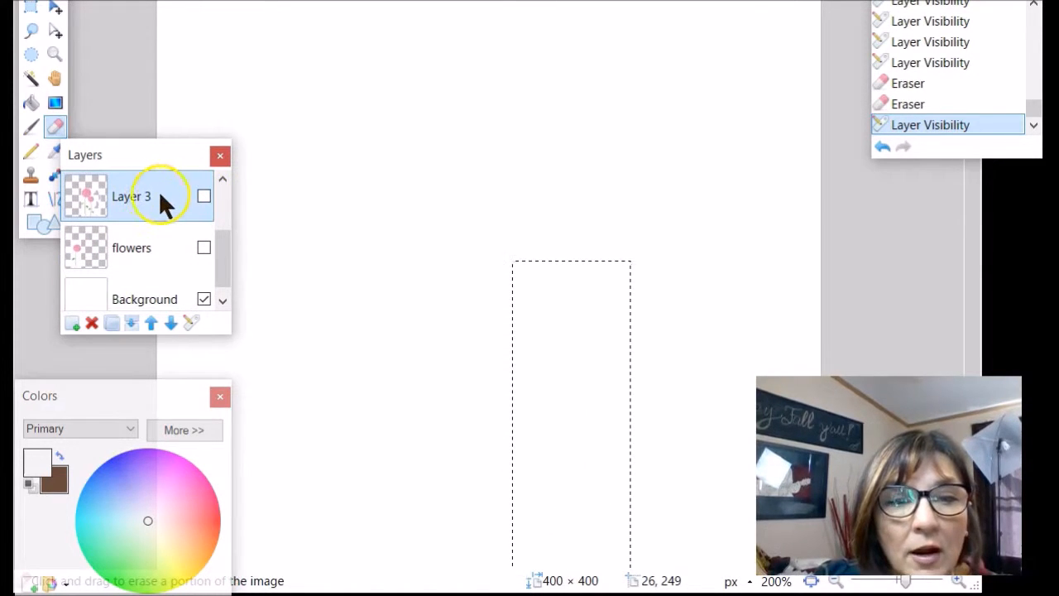
click(204, 197)
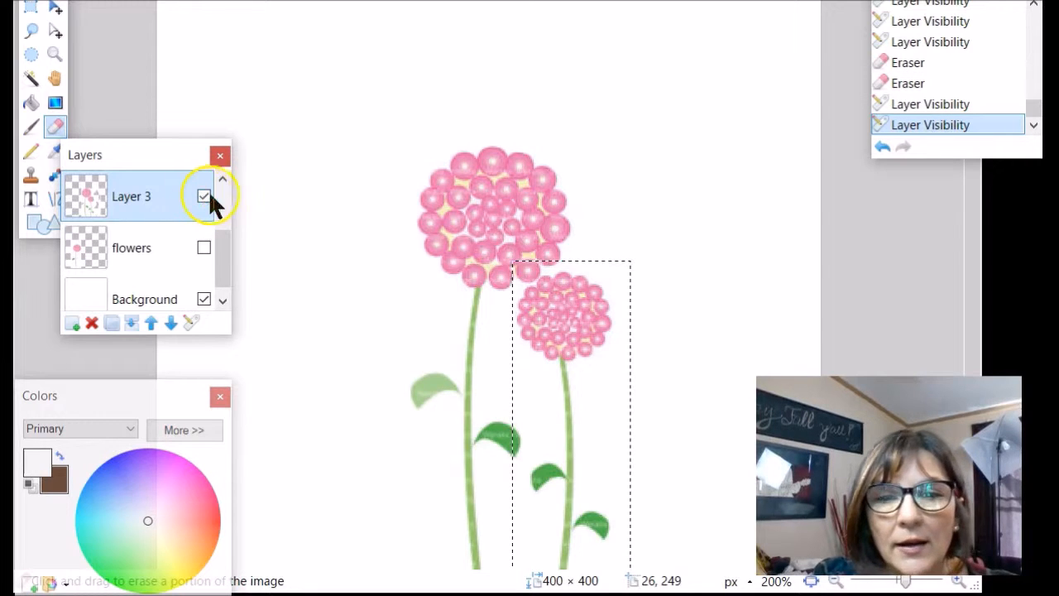
Step: Erase the small flower's head, stem and leaves from Layer 3 without touching the large flower, and clear the selection
mouse_move(562, 280)
mouse_down()
mouse_move(539, 289)
mouse_move(539, 303)
mouse_up()
key(ctrl+z)
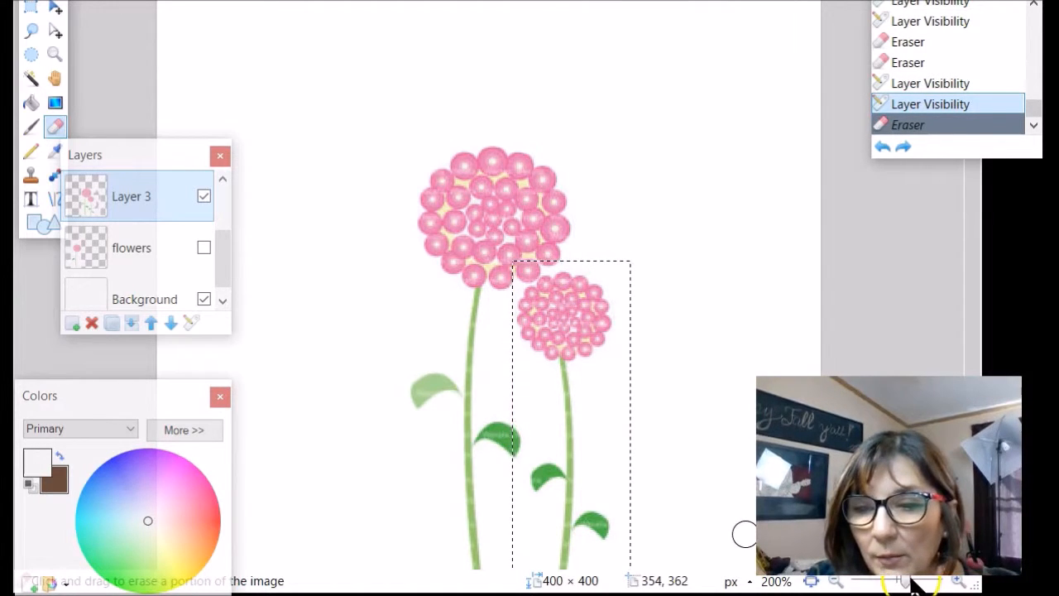
drag(911, 580, 922, 582)
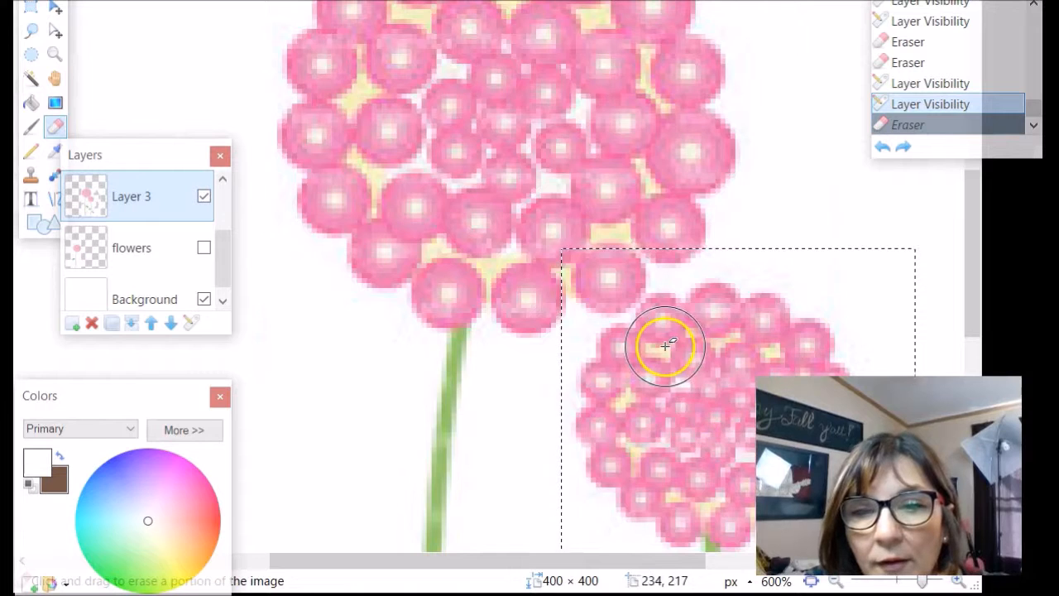
mouse_move(672, 327)
mouse_down()
mouse_move(604, 371)
mouse_move(626, 466)
mouse_move(600, 478)
mouse_move(730, 301)
mouse_move(821, 331)
mouse_move(826, 405)
mouse_move(747, 364)
mouse_move(621, 488)
mouse_move(761, 439)
mouse_move(839, 483)
mouse_move(639, 532)
mouse_move(834, 518)
mouse_up()
drag(979, 289, 976, 364)
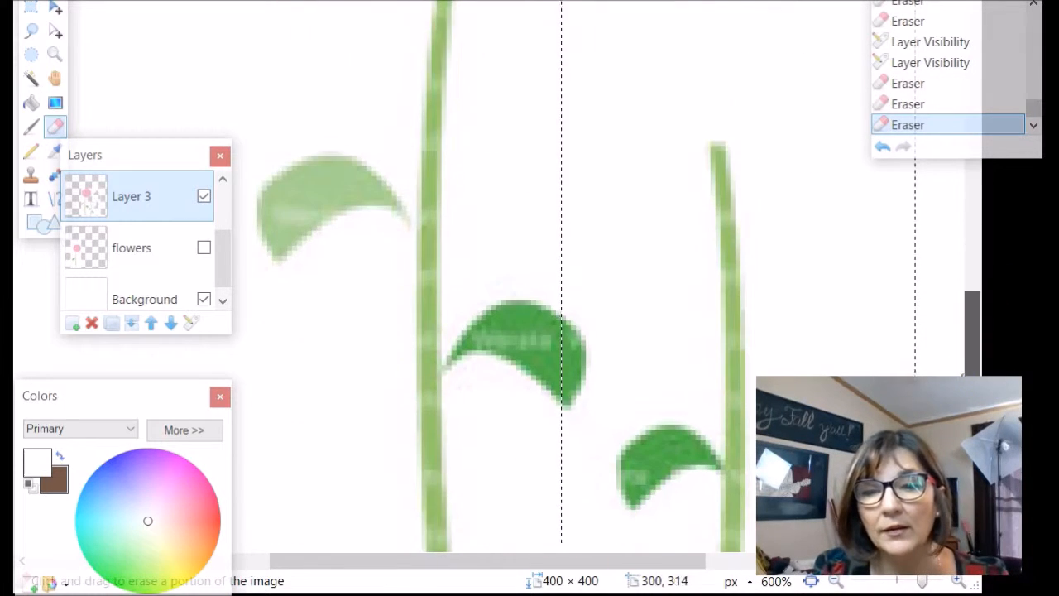
mouse_move(705, 116)
mouse_down()
mouse_move(770, 274)
mouse_move(775, 484)
mouse_move(742, 239)
mouse_move(719, 399)
mouse_move(724, 496)
mouse_move(693, 460)
mouse_move(690, 430)
mouse_move(663, 431)
mouse_move(641, 488)
mouse_up()
drag(978, 349, 977, 422)
mouse_move(835, 298)
mouse_down()
mouse_move(833, 378)
mouse_move(829, 308)
mouse_move(788, 312)
mouse_move(764, 340)
mouse_move(730, 290)
mouse_move(694, 543)
mouse_up()
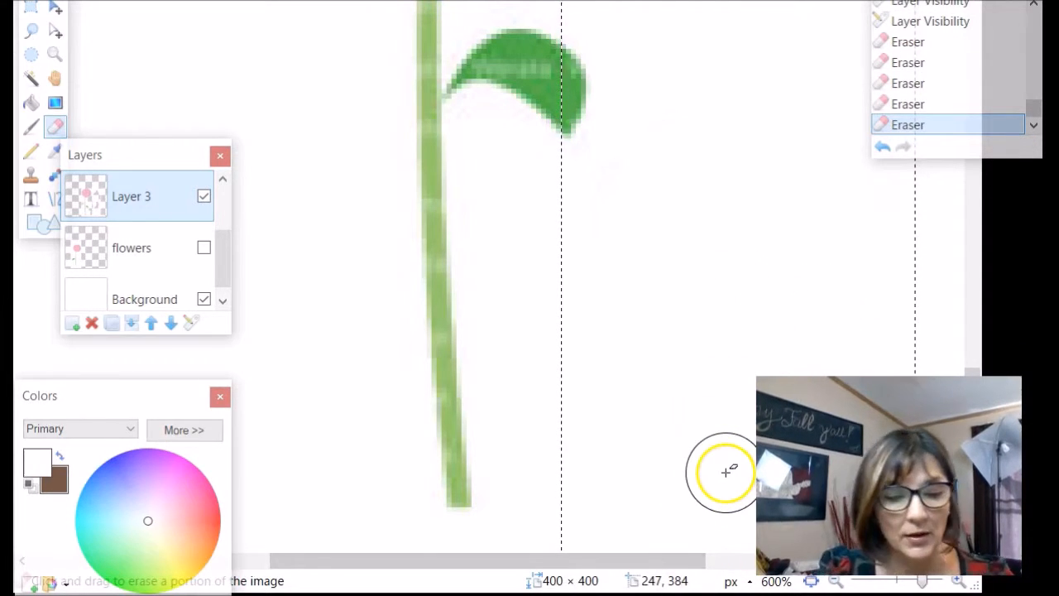
key(ctrl+d)
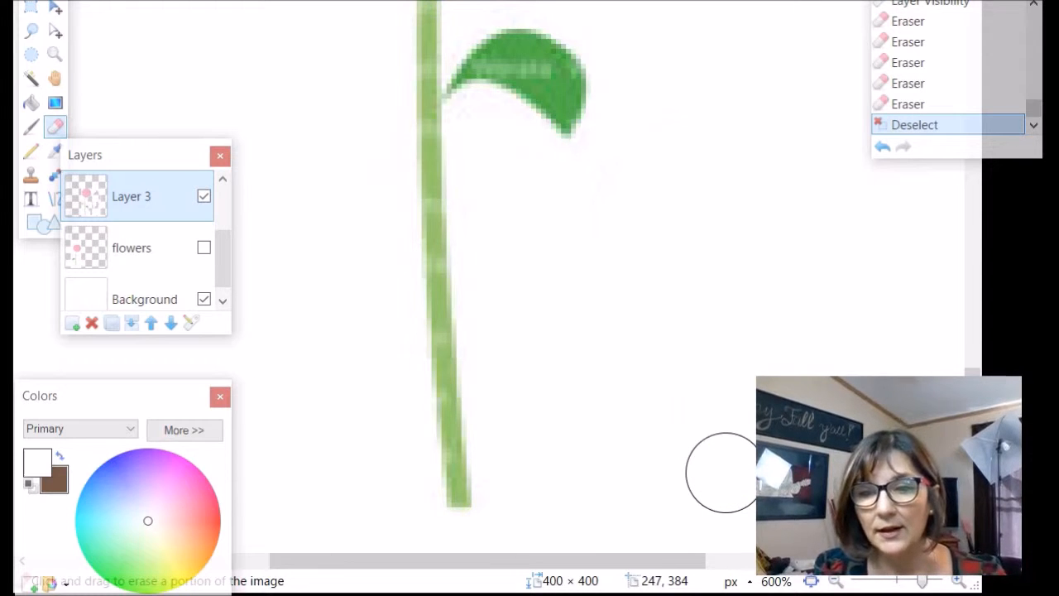
click(885, 584)
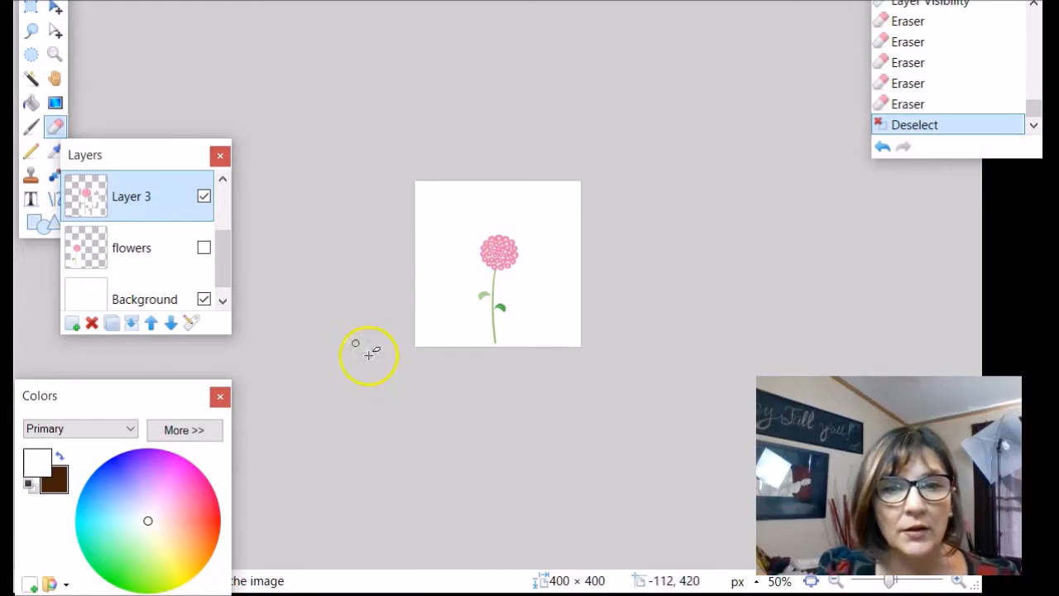
Step: Make the "flowers" layer, Layer 4 and Layer 5 visible again along with Layer 3
click(209, 246)
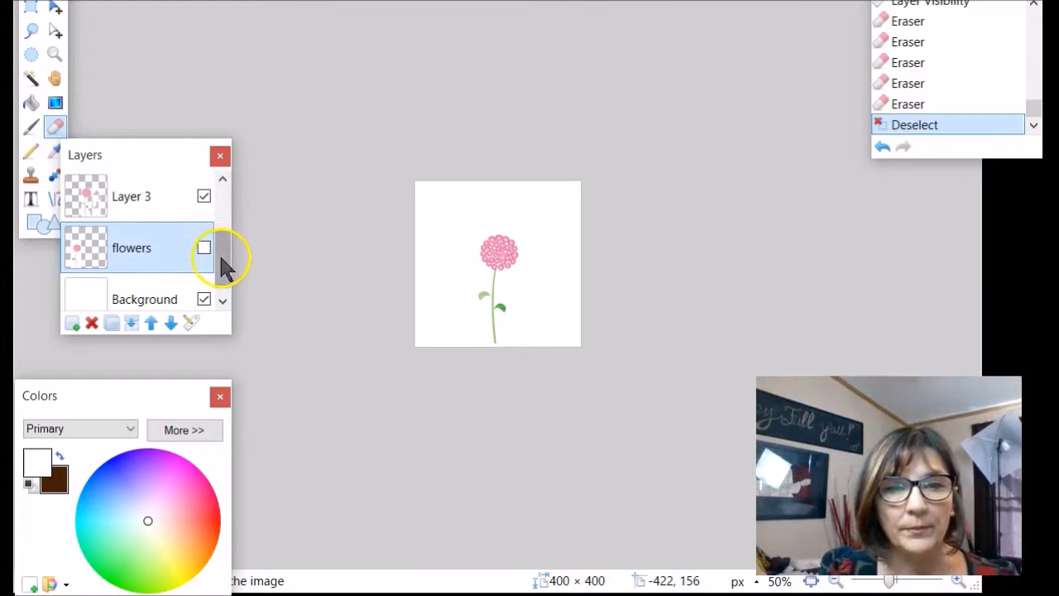
click(205, 245)
scroll(222, 245, up, 1)
drag(225, 241, 224, 201)
click(197, 248)
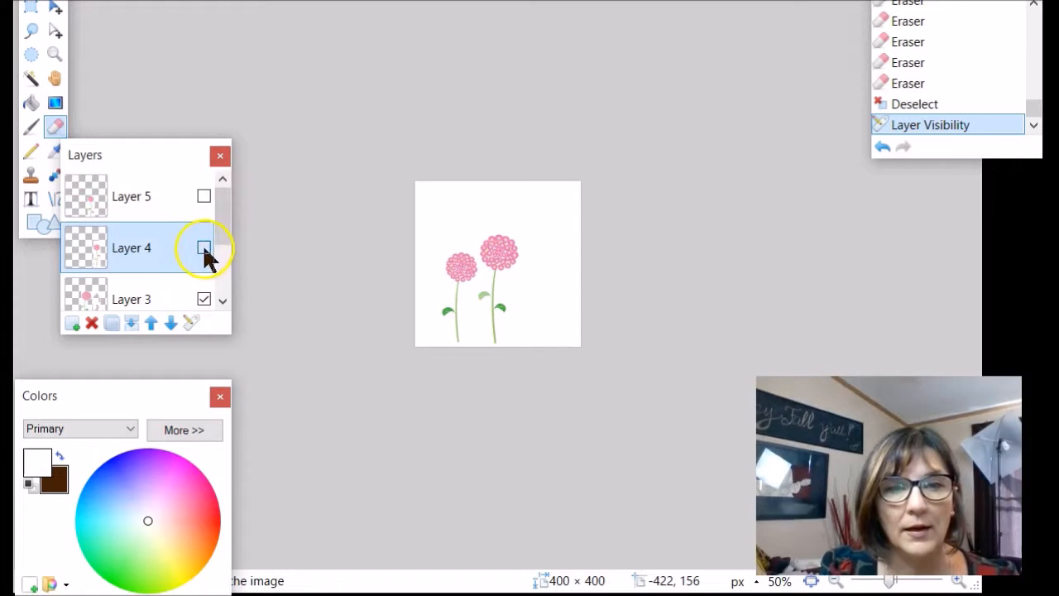
click(203, 248)
click(205, 196)
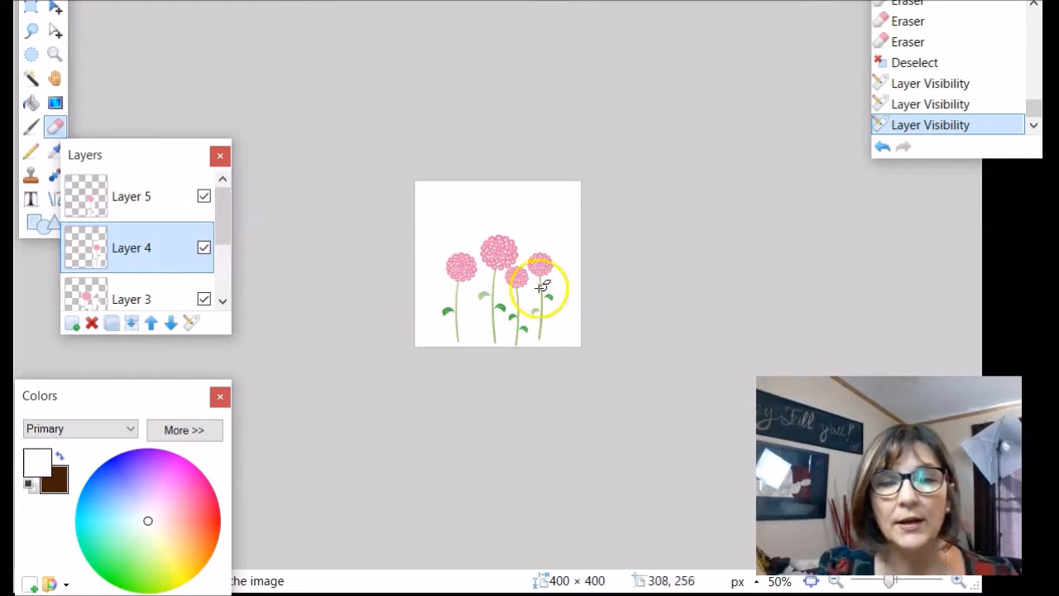
Step: Hide Layer 4, Layer 3, the "flowers" layer and the Background so that only Layer 5 is shown
click(205, 246)
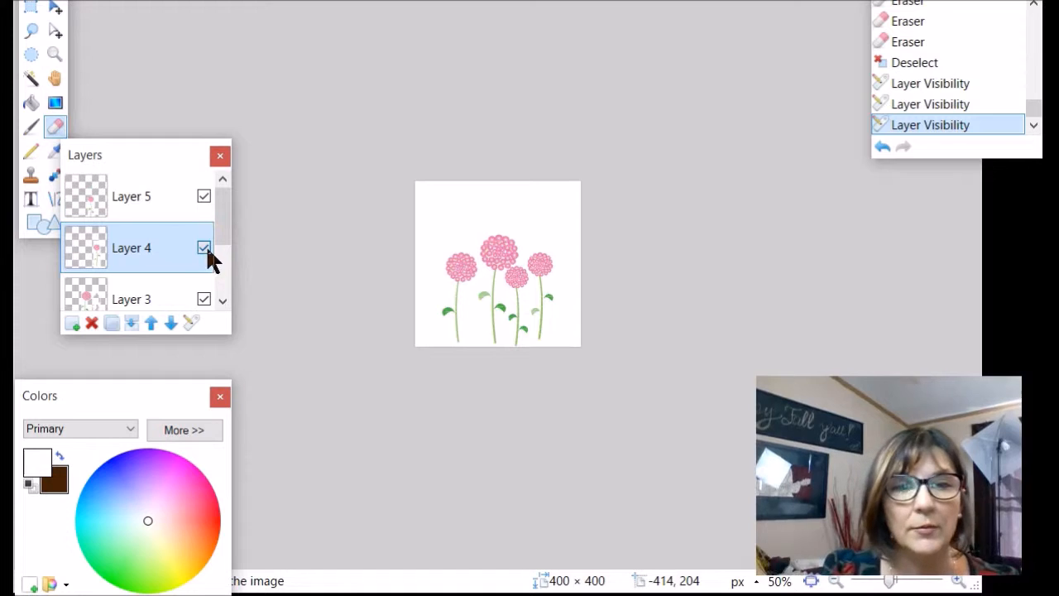
click(205, 247)
click(206, 297)
click(203, 284)
drag(219, 256, 228, 292)
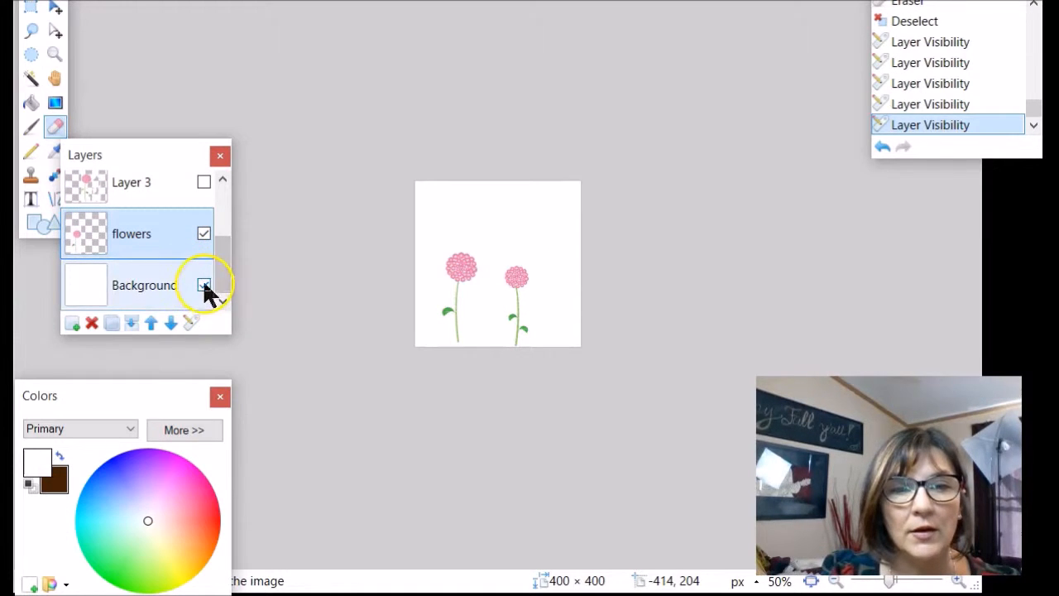
click(204, 284)
click(203, 233)
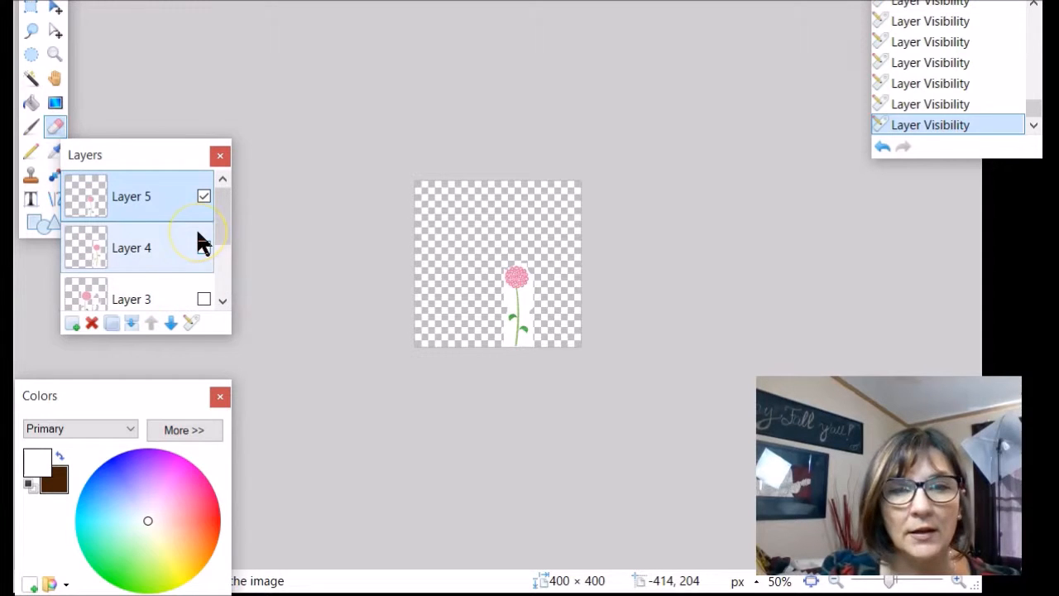
click(962, 582)
click(962, 582)
click(962, 582)
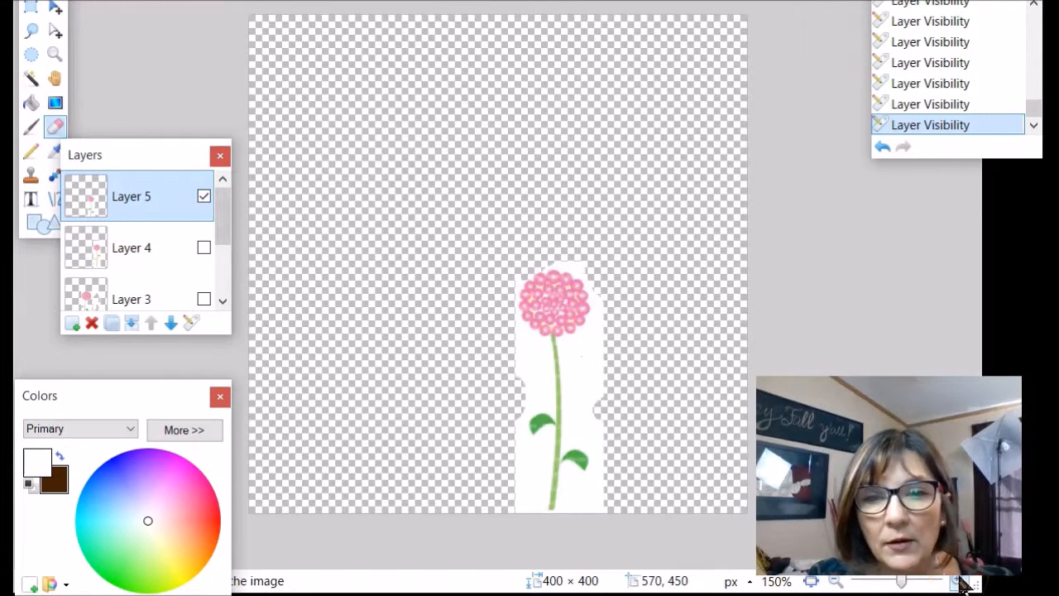
click(962, 582)
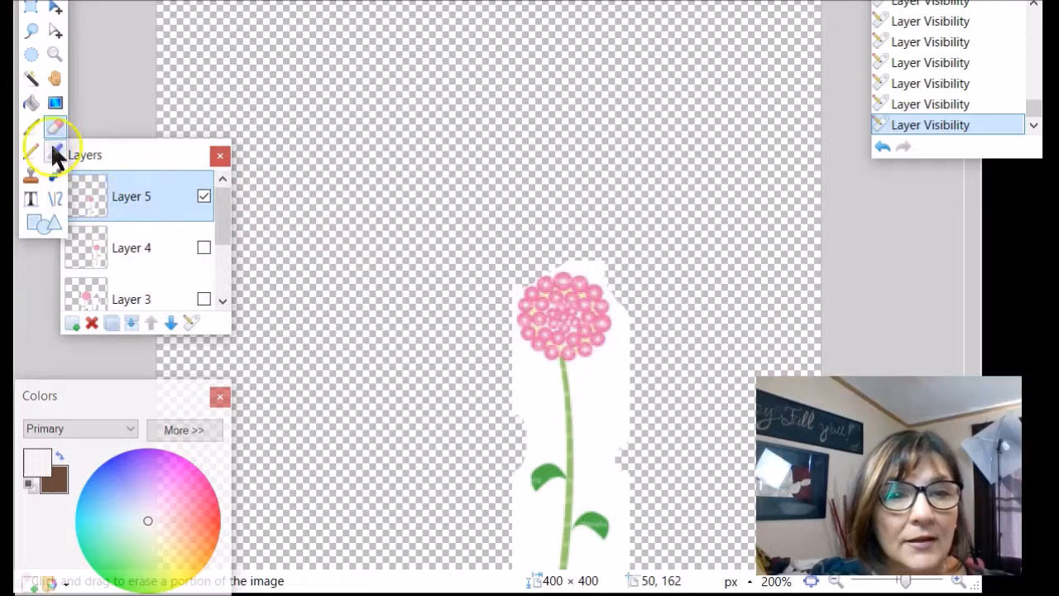
click(30, 55)
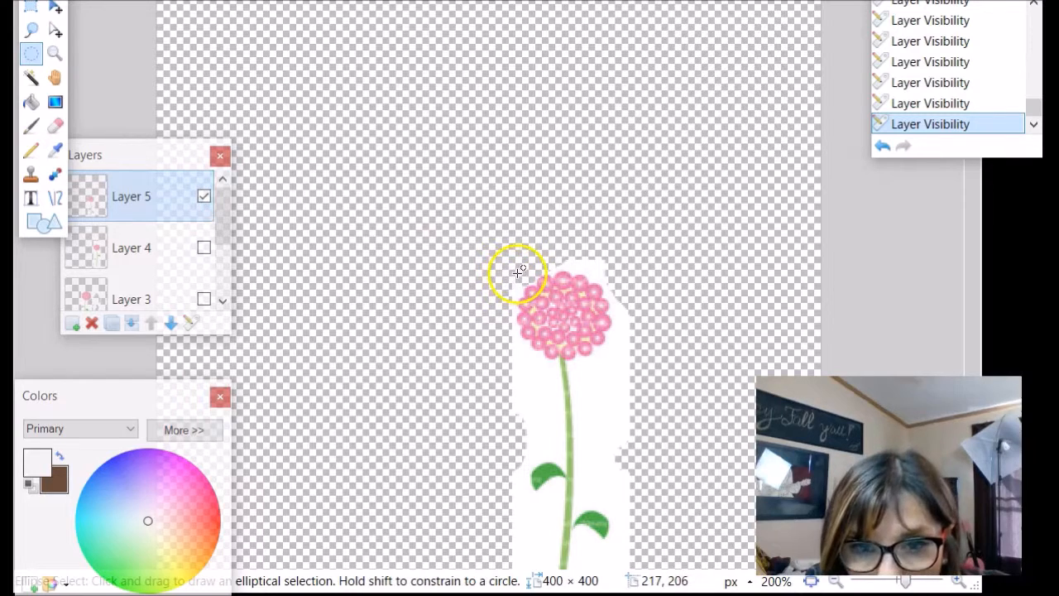
drag(511, 270, 617, 353)
drag(610, 354, 616, 361)
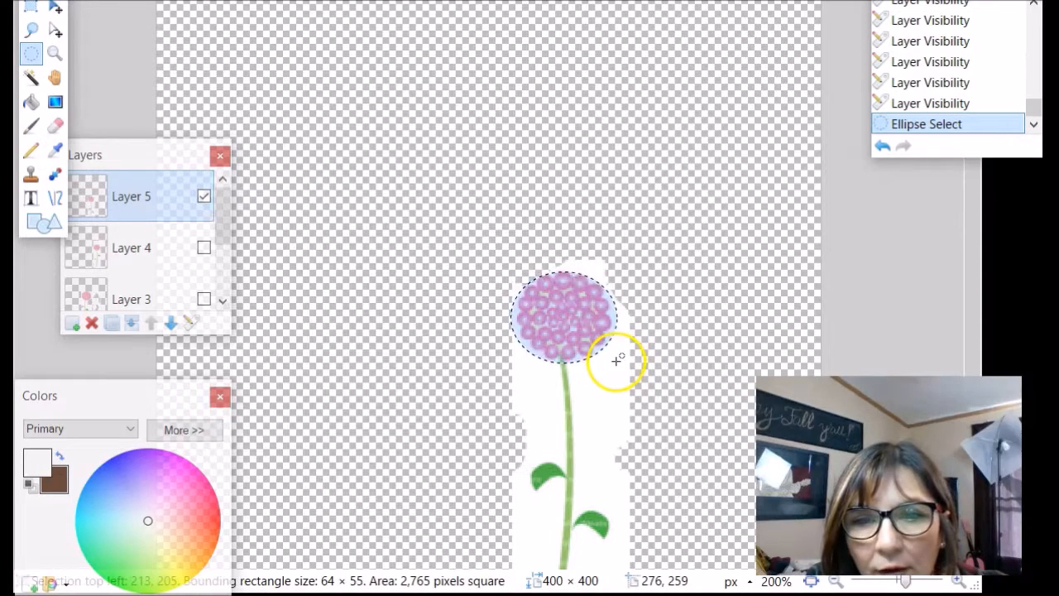
key(ctrl+i)
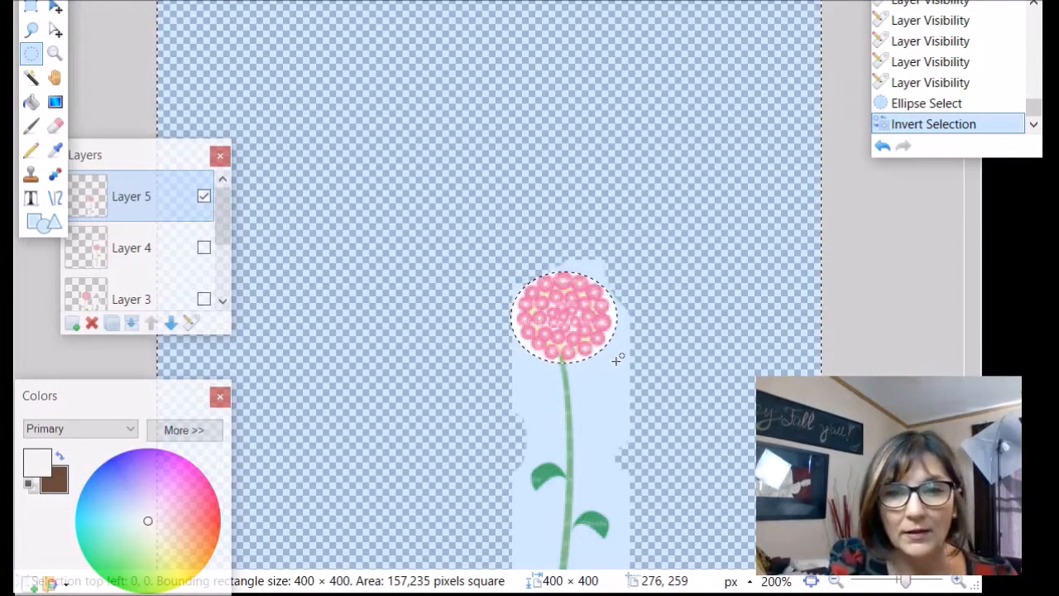
click(617, 352)
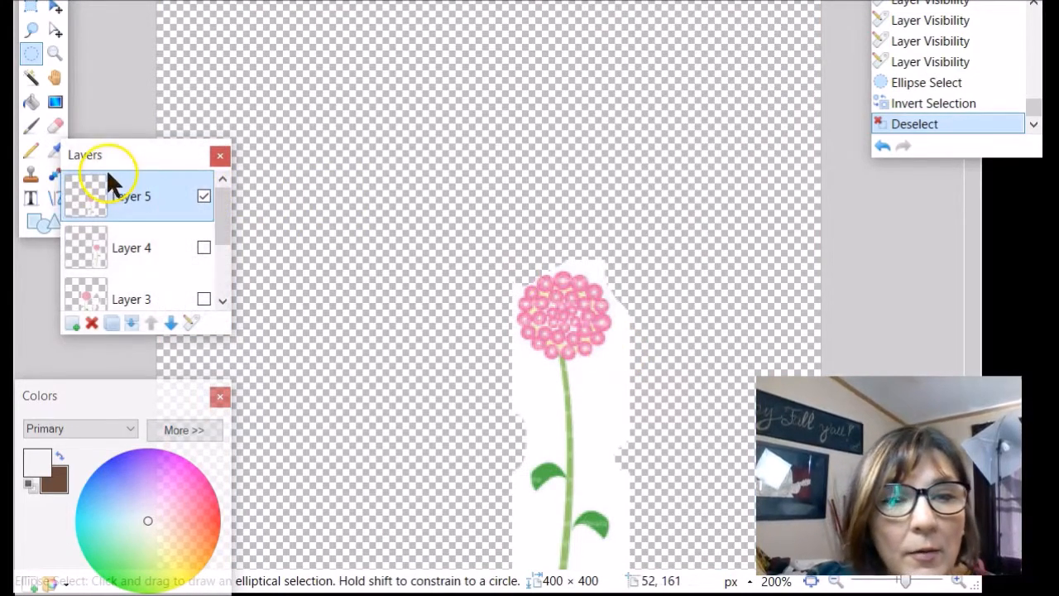
Step: Erase the white fringe around the small flower's head on Layer 5, following the outer edge of the petals
click(55, 126)
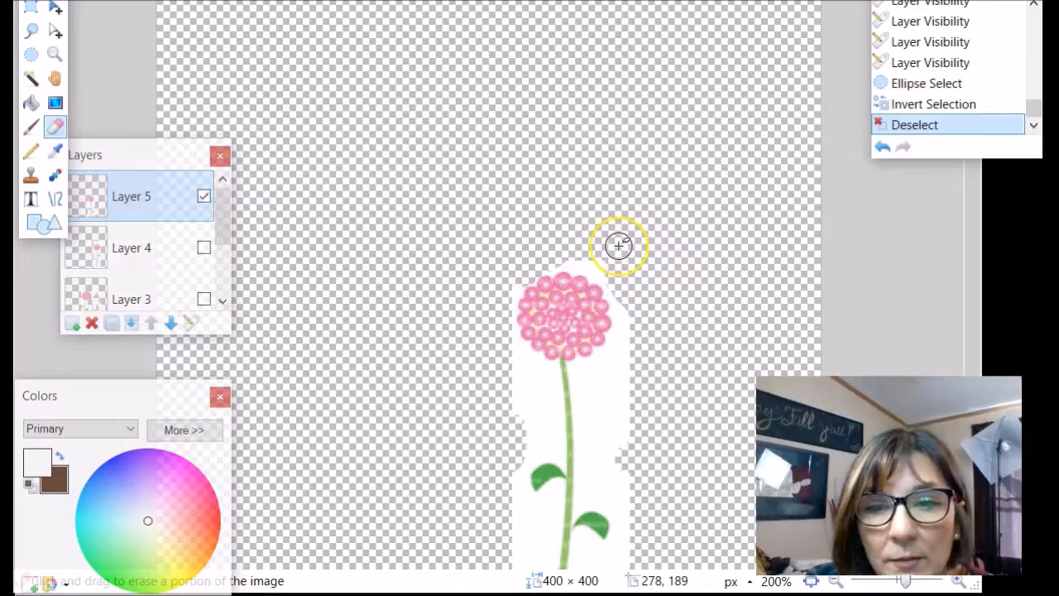
mouse_move(612, 264)
mouse_down()
mouse_move(571, 253)
mouse_move(613, 273)
mouse_move(627, 298)
mouse_move(625, 342)
mouse_move(584, 374)
mouse_up()
mouse_move(487, 315)
mouse_down()
mouse_move(543, 373)
mouse_move(503, 349)
mouse_move(491, 300)
mouse_move(508, 288)
mouse_up()
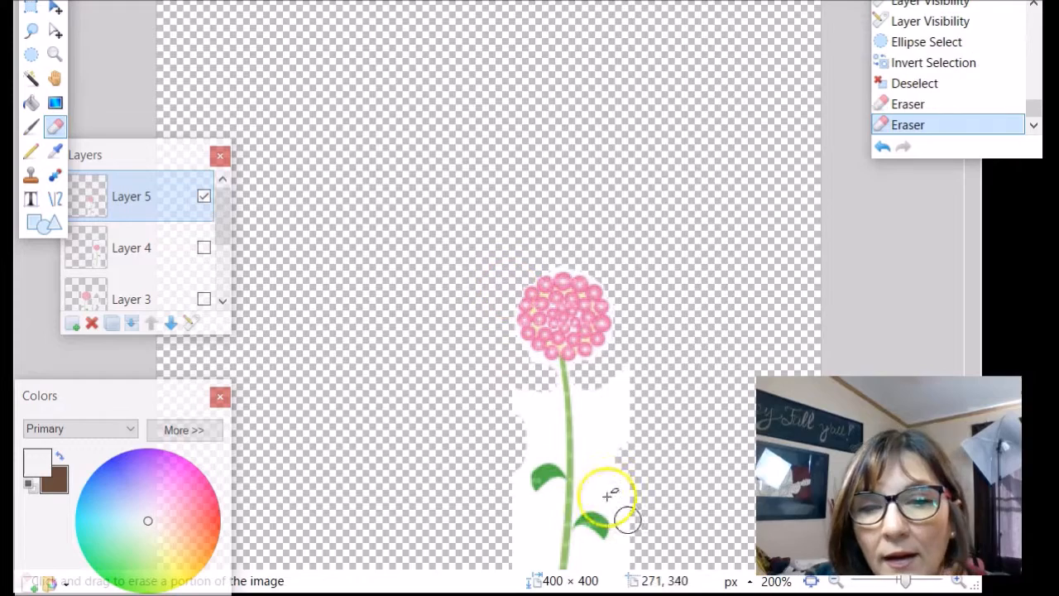
Step: Erase the white on both sides of the stem's upper end, just below the flower head on Layer 5
click(960, 583)
click(960, 583)
click(960, 582)
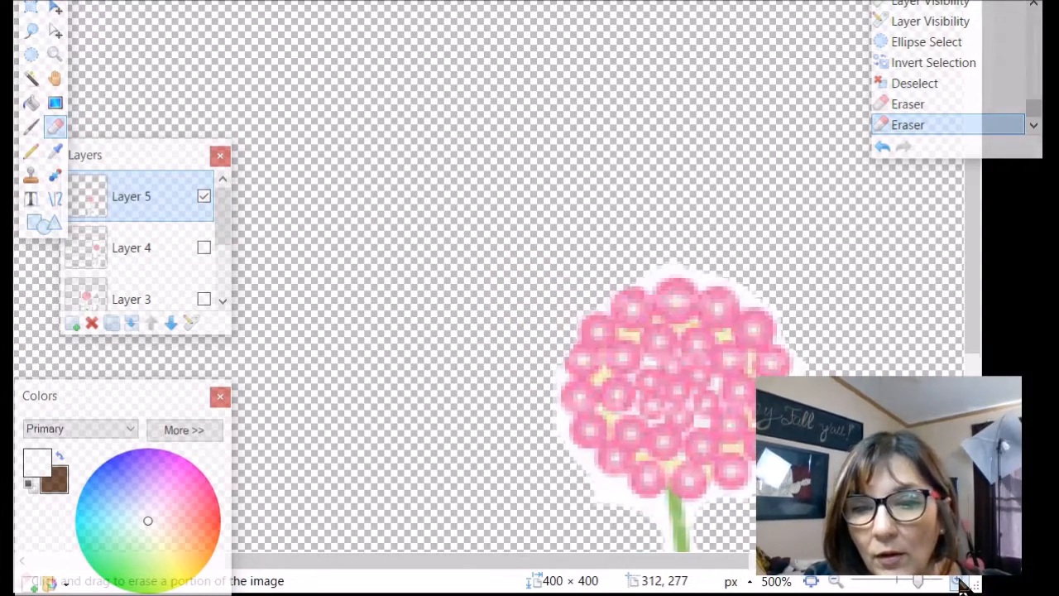
click(959, 582)
drag(973, 303, 974, 370)
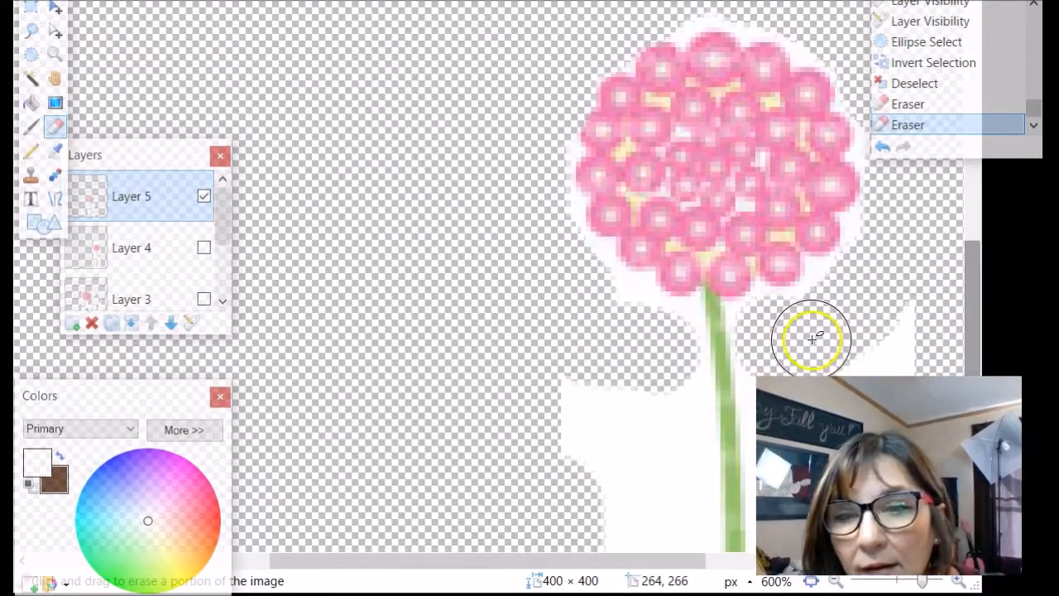
click(764, 345)
click(763, 347)
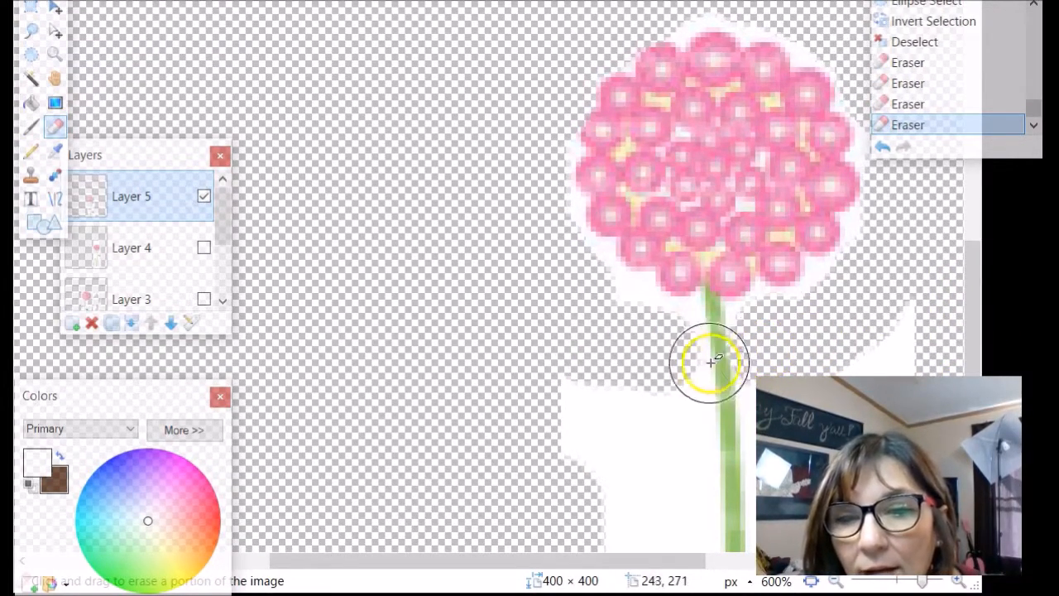
click(670, 354)
click(673, 354)
Step: Select the white area around the small flower's stem and leaves with the Magic Wand and delete it
drag(975, 286, 981, 355)
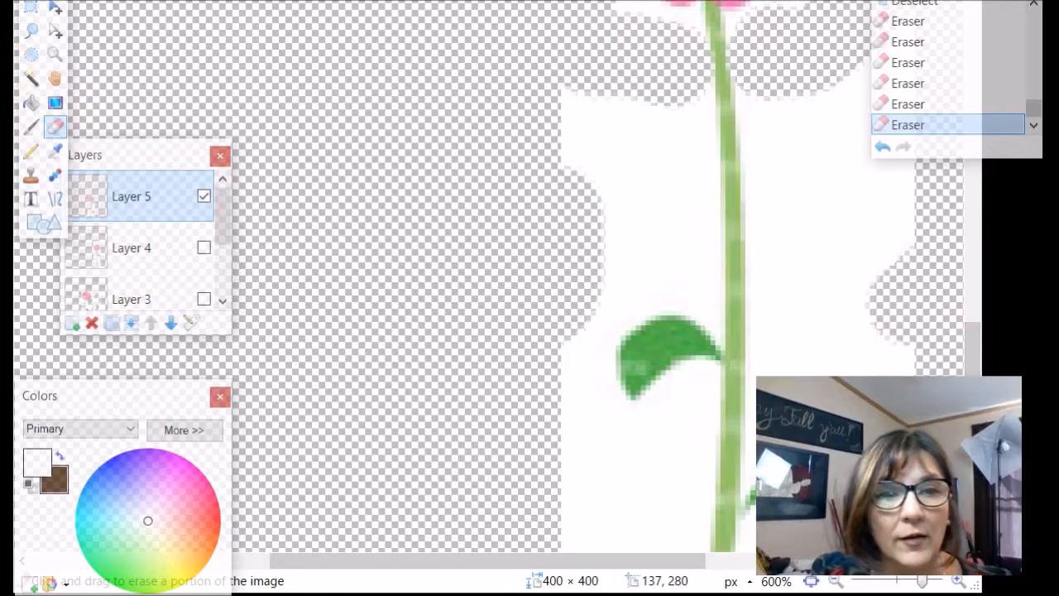
click(31, 78)
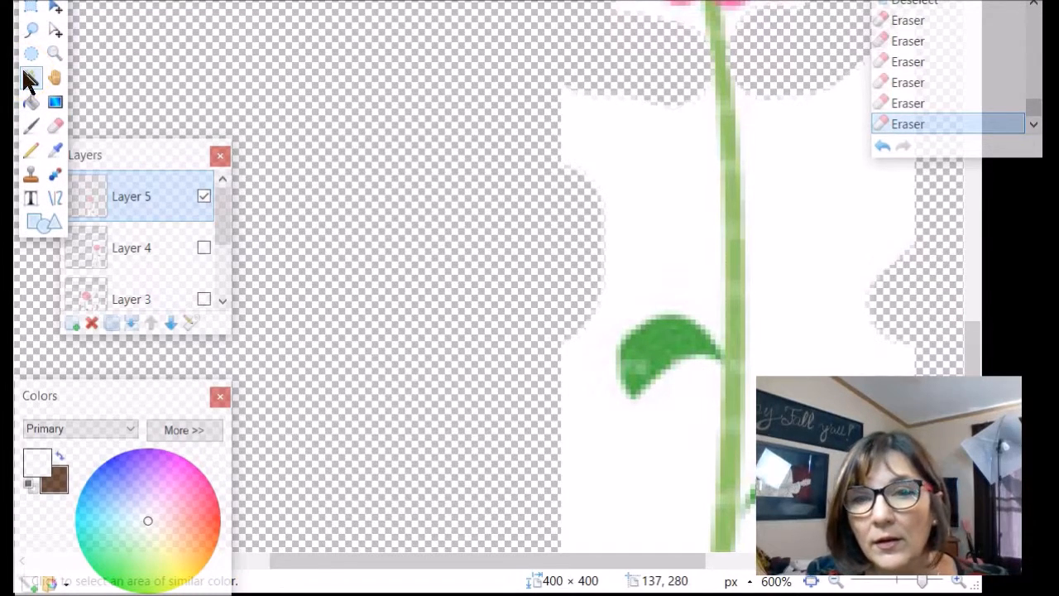
click(662, 183)
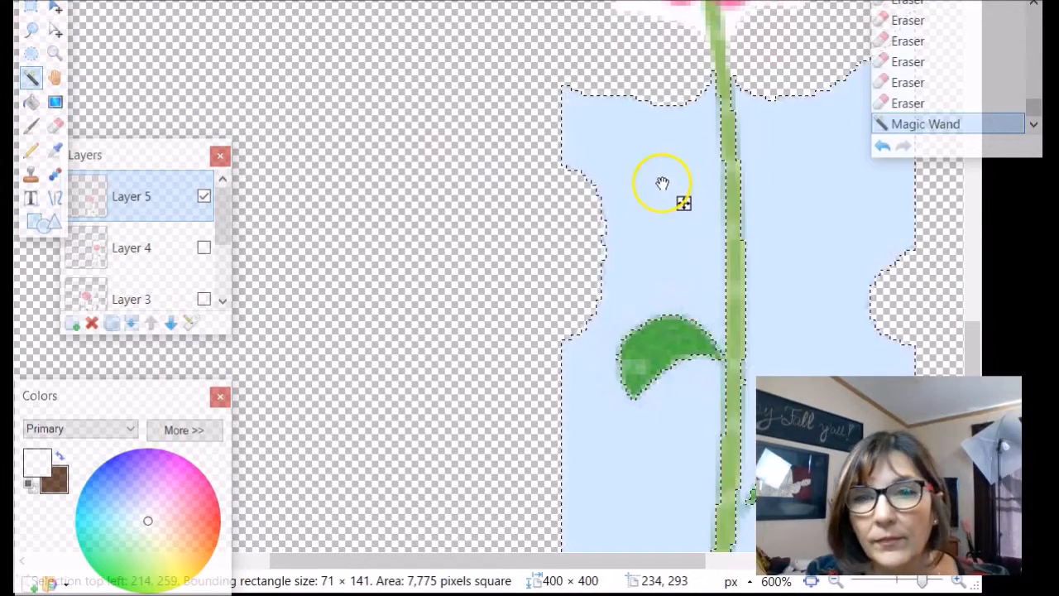
key(Delete)
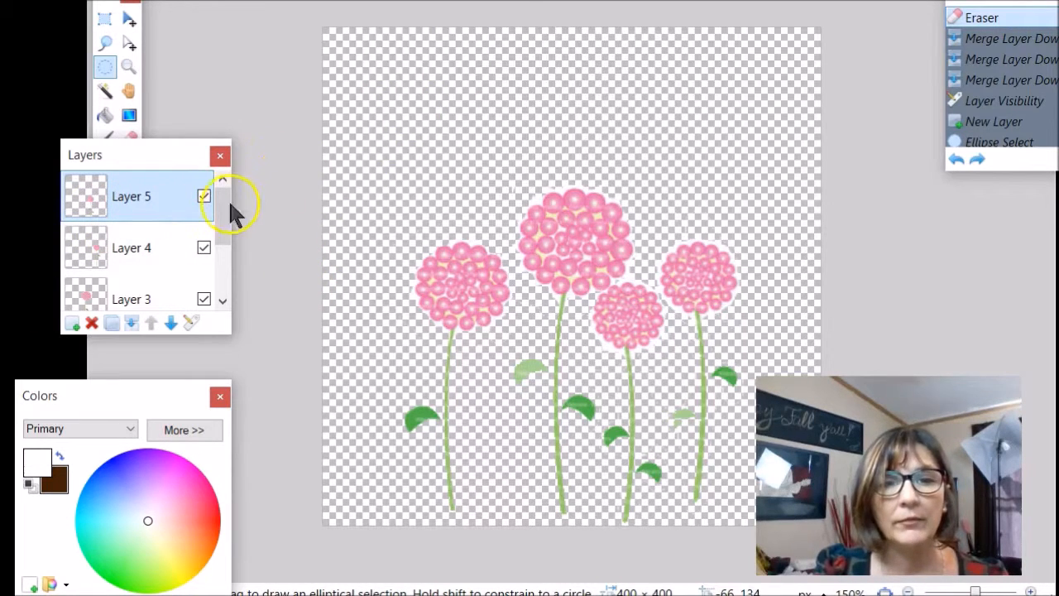
Step: Merge Layer 5, Layer 4 and Layer 3 down into the "flowers" layer
click(130, 323)
click(130, 323)
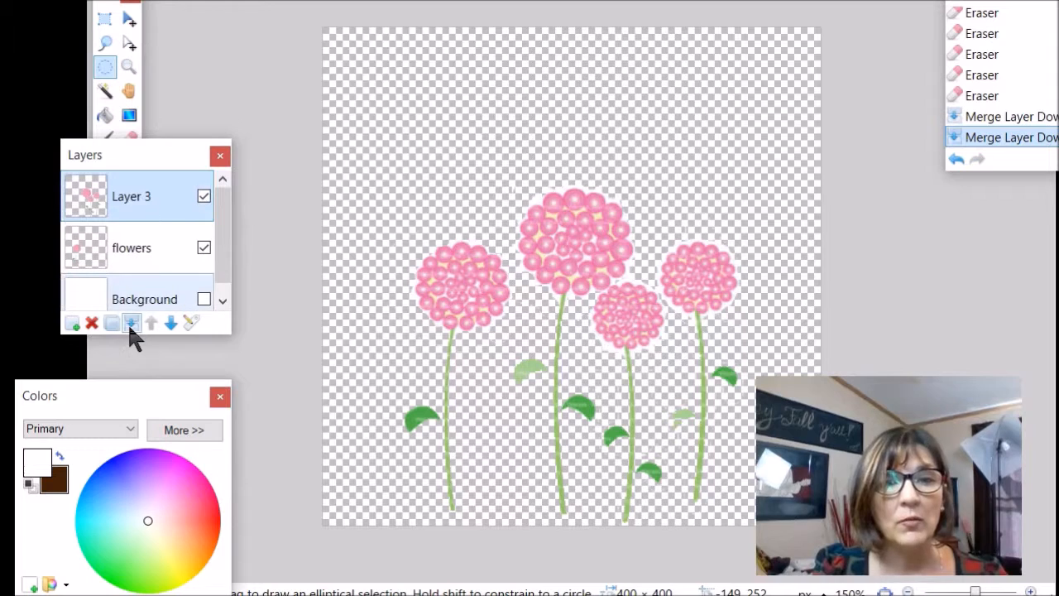
click(130, 323)
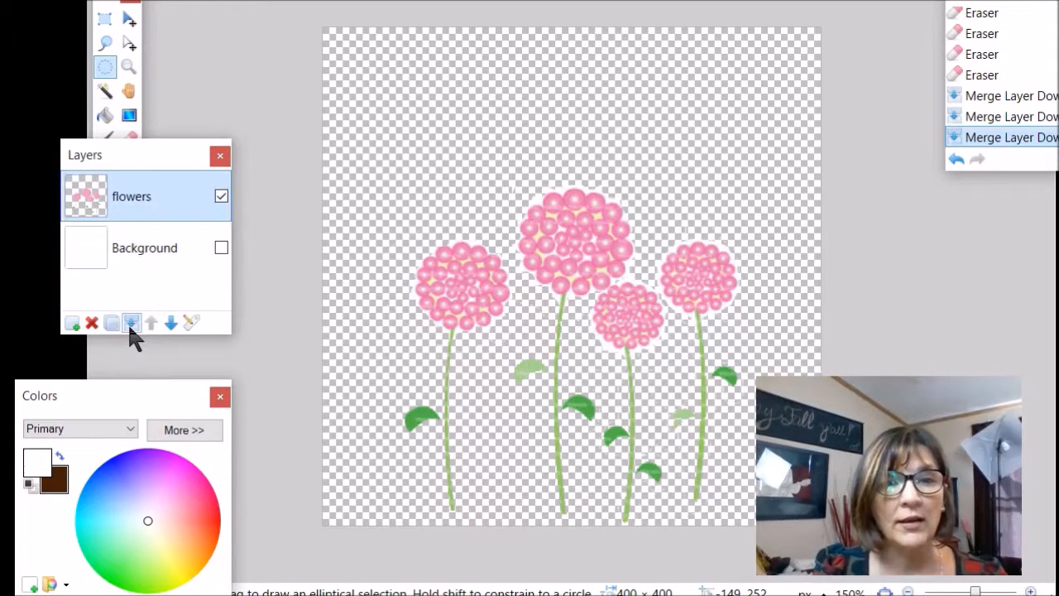
Step: Make the white Background visible, keeping the "flowers" layer shown, and add a new empty layer directly above the Background
click(221, 247)
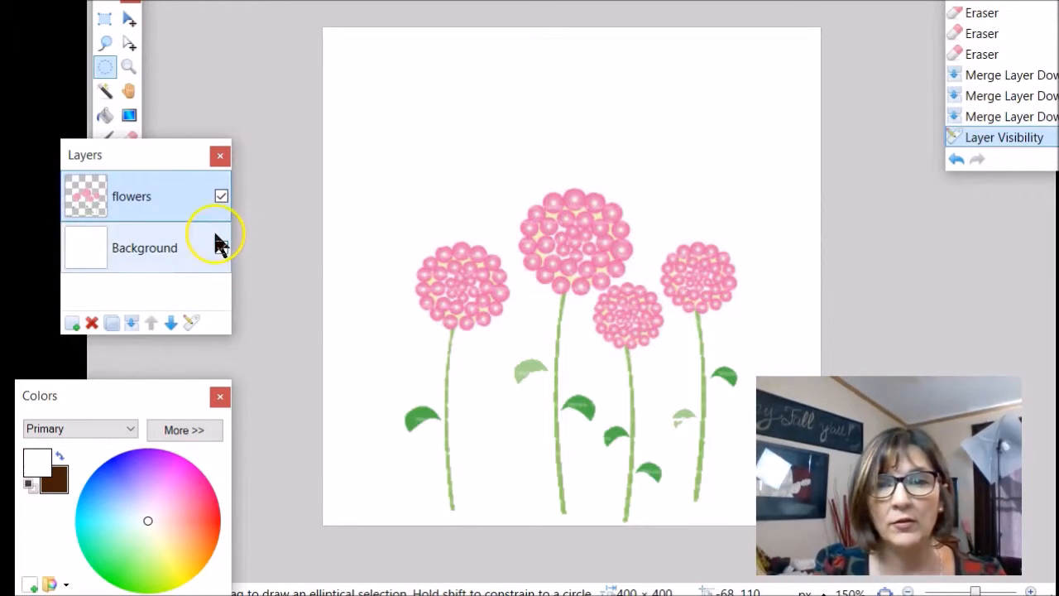
click(221, 194)
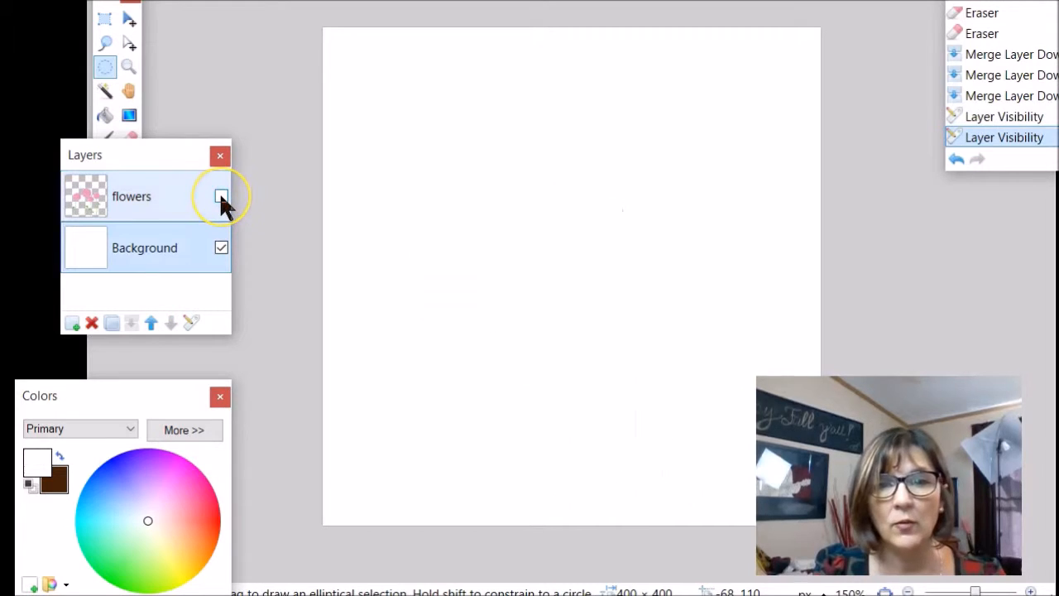
click(221, 196)
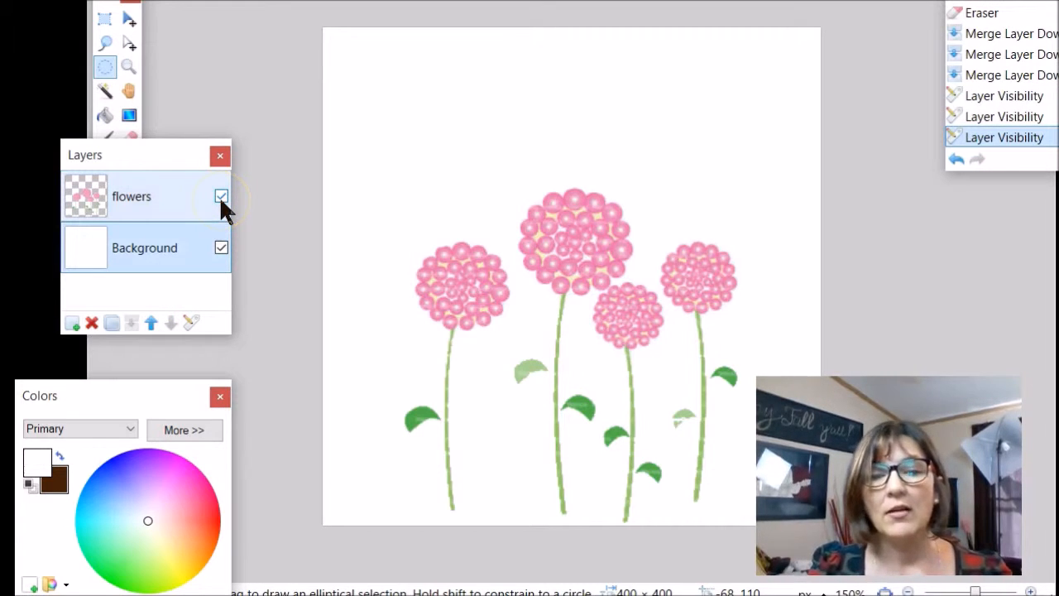
click(173, 263)
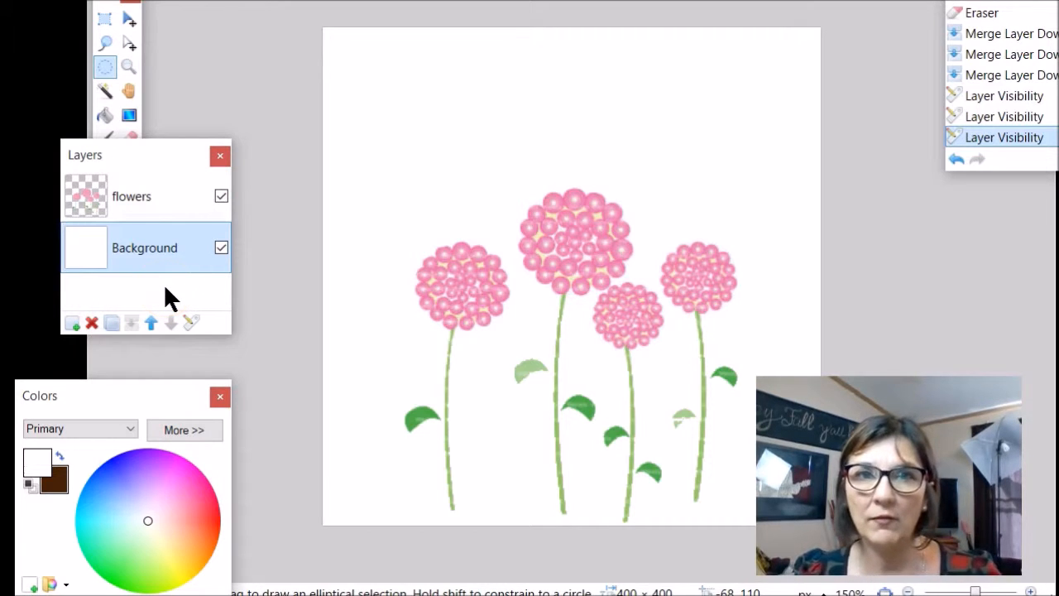
click(73, 323)
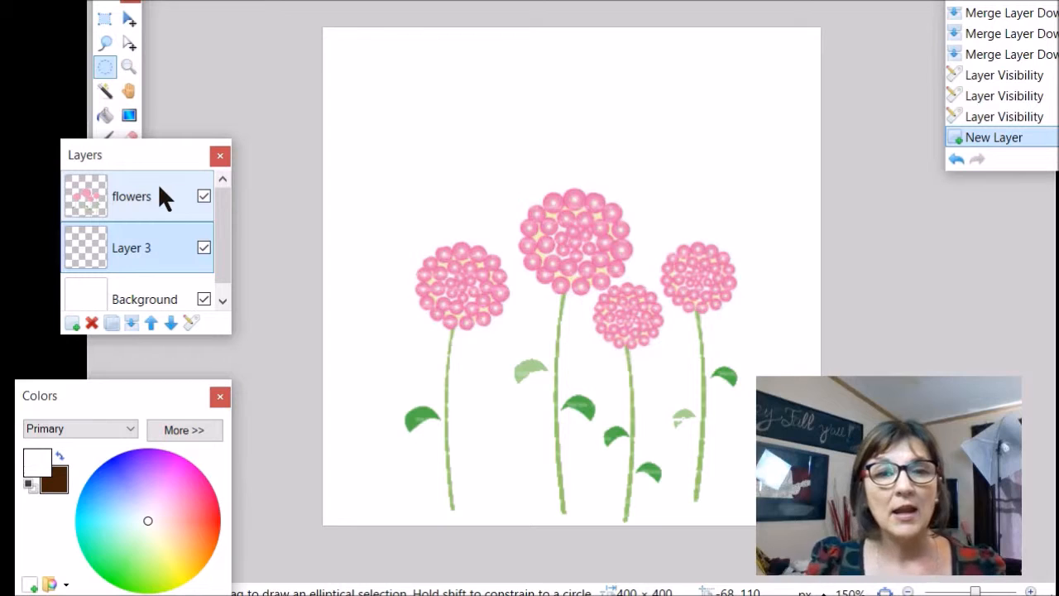
Step: Copy the largest flower's head from the "flowers" layer with an elliptical selection of about 102 × 86 pixels and paste it onto Layer 3
click(137, 199)
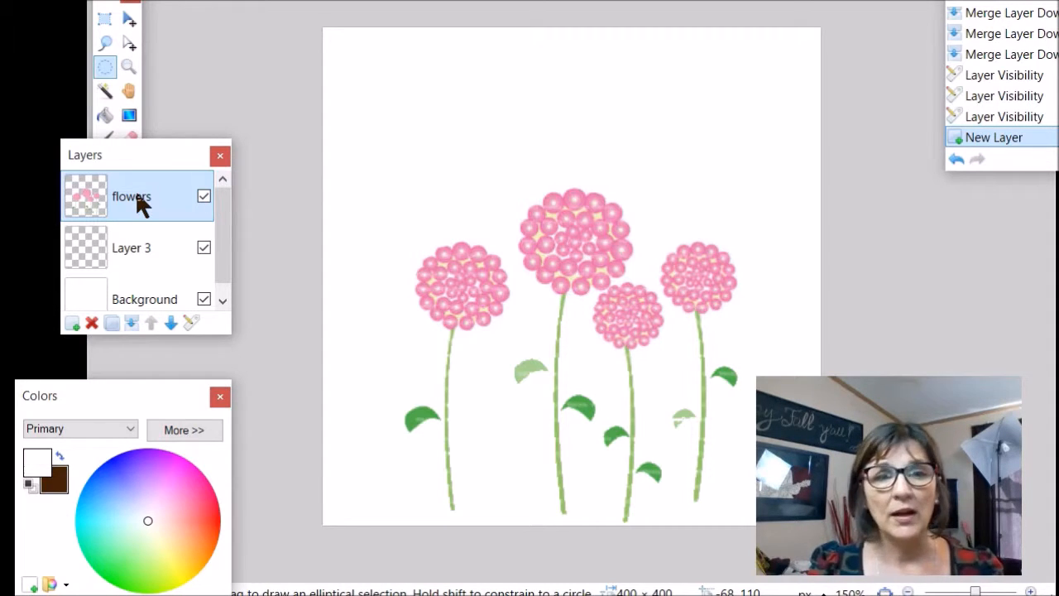
mouse_move(130, 47)
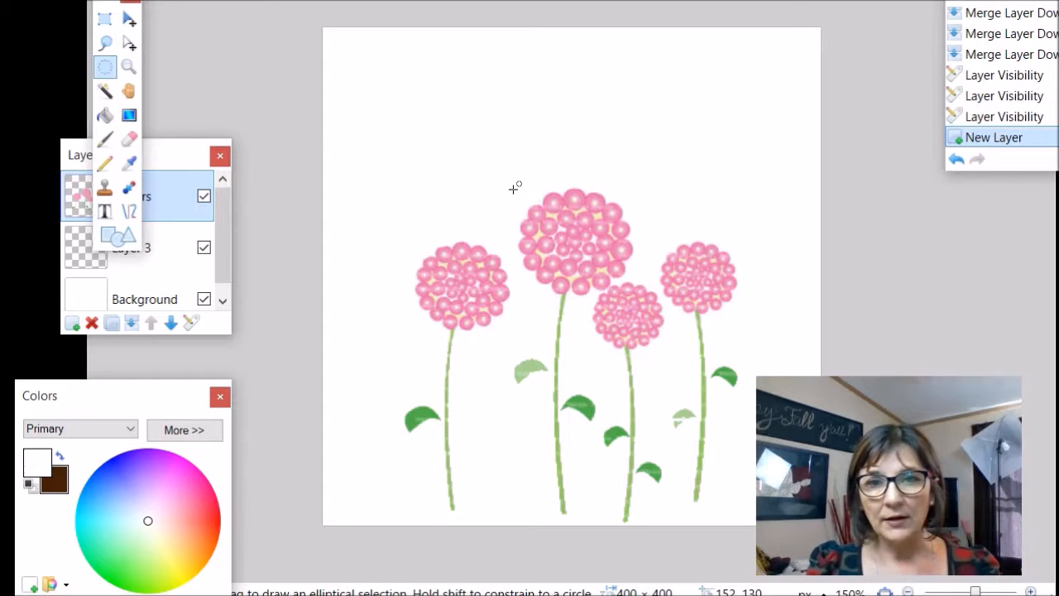
drag(514, 188, 593, 246)
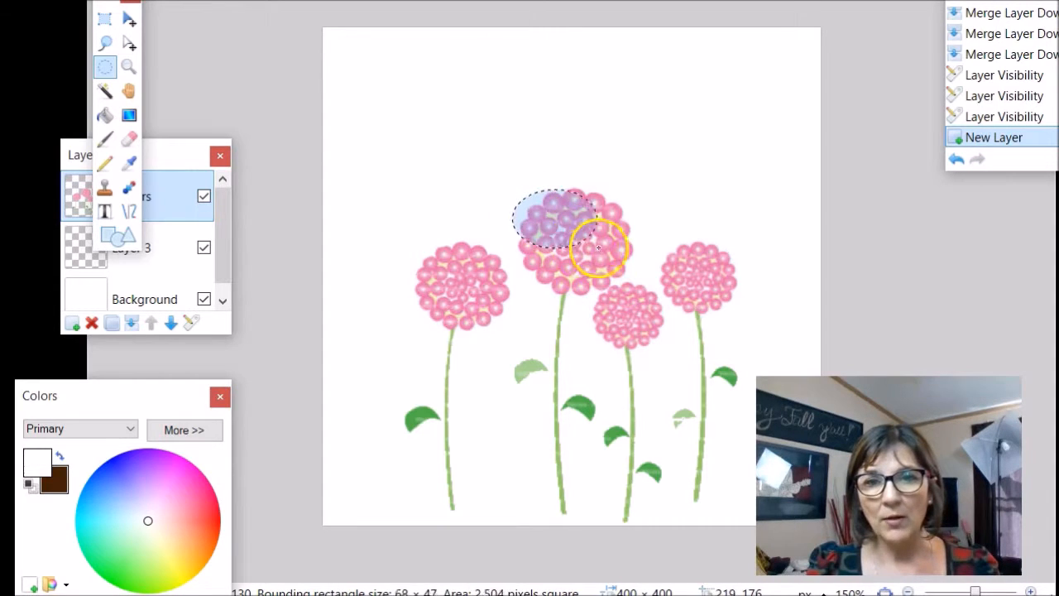
drag(634, 296, 637, 295)
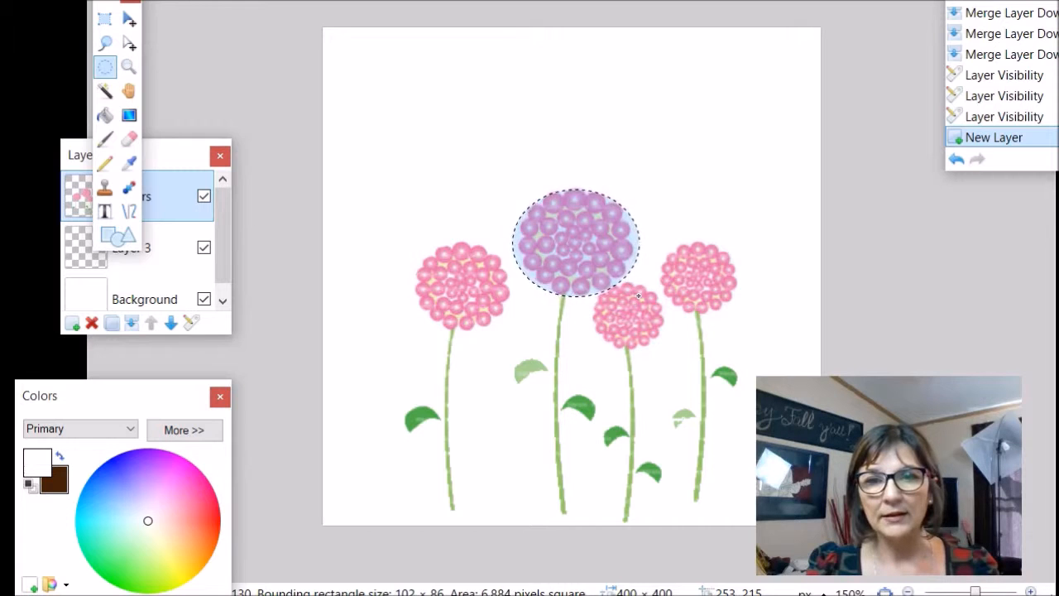
drag(638, 295, 639, 294)
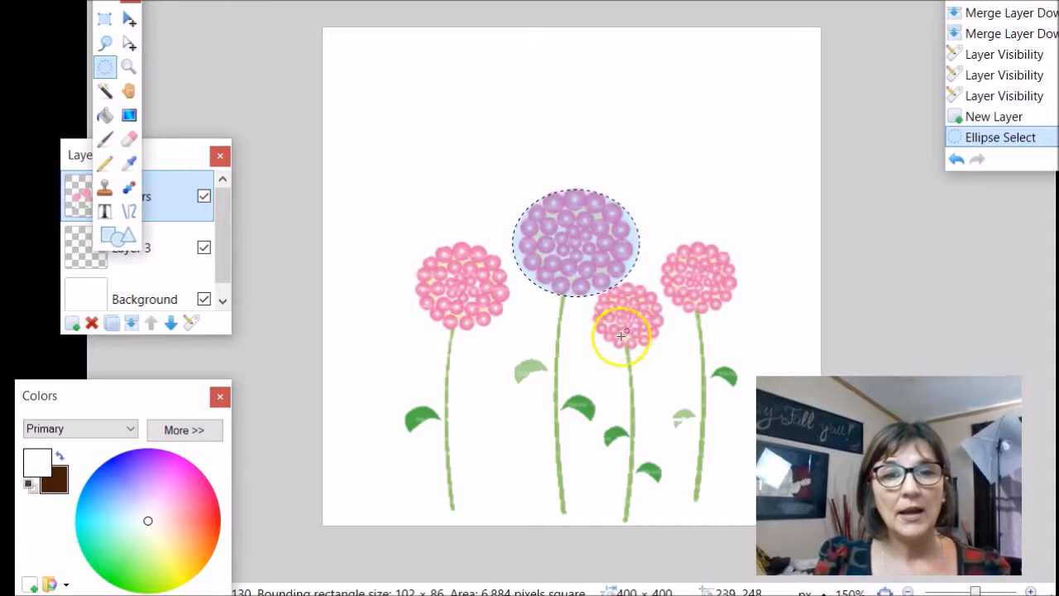
click(174, 244)
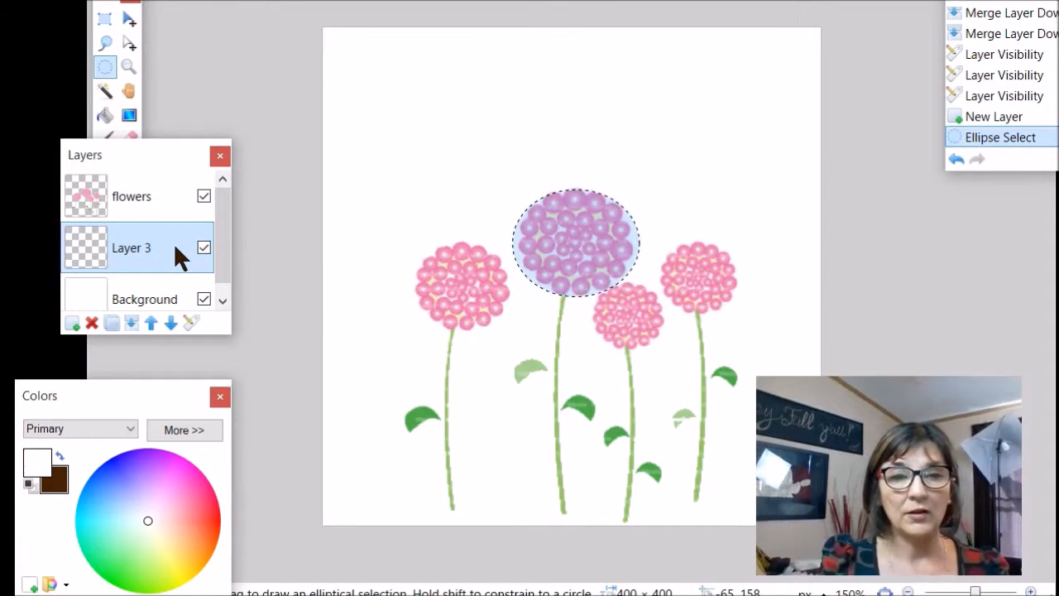
key(ctrl+v)
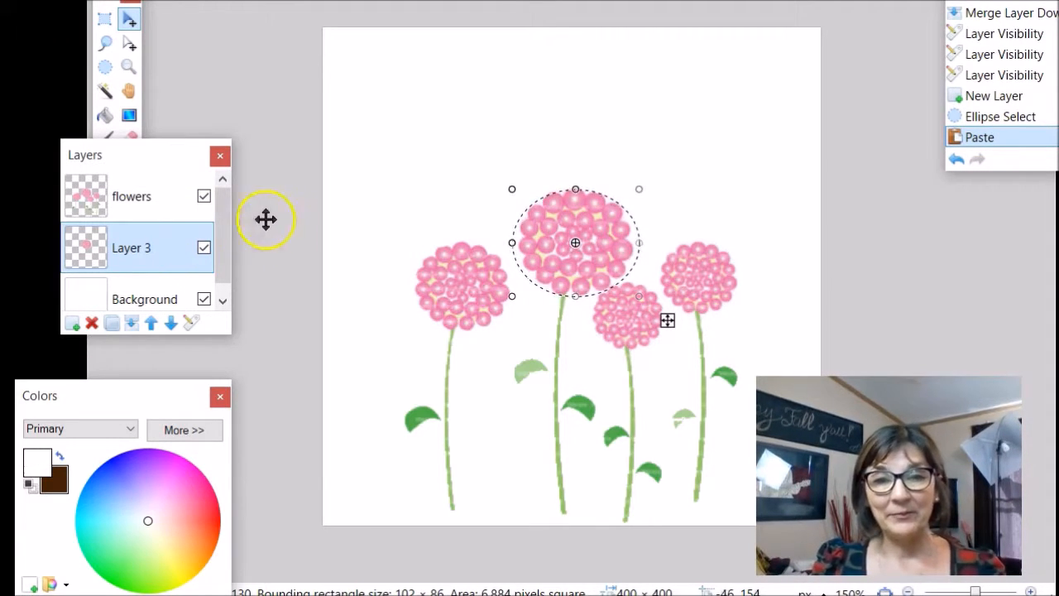
Step: Enlarge the pasted flower head on Layer 3 to about 377 × 340 pixels, place it against the canvas's upper edge, and finish the transformation
drag(510, 300, 347, 500)
drag(638, 191, 815, 81)
drag(603, 135, 587, 88)
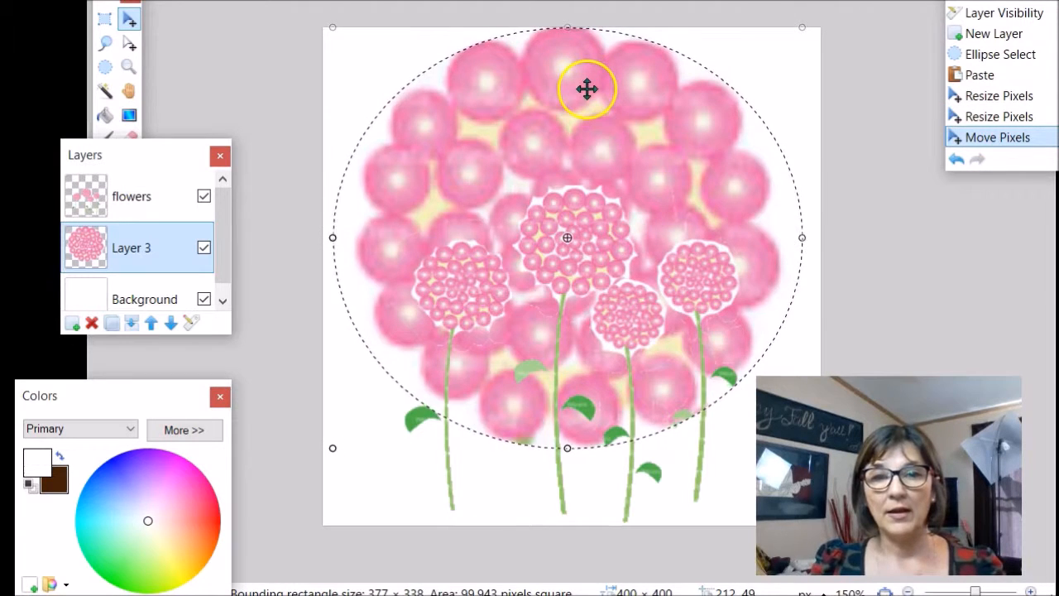
mouse_move(568, 453)
mouse_down()
mouse_move(577, 465)
mouse_move(567, 451)
mouse_up()
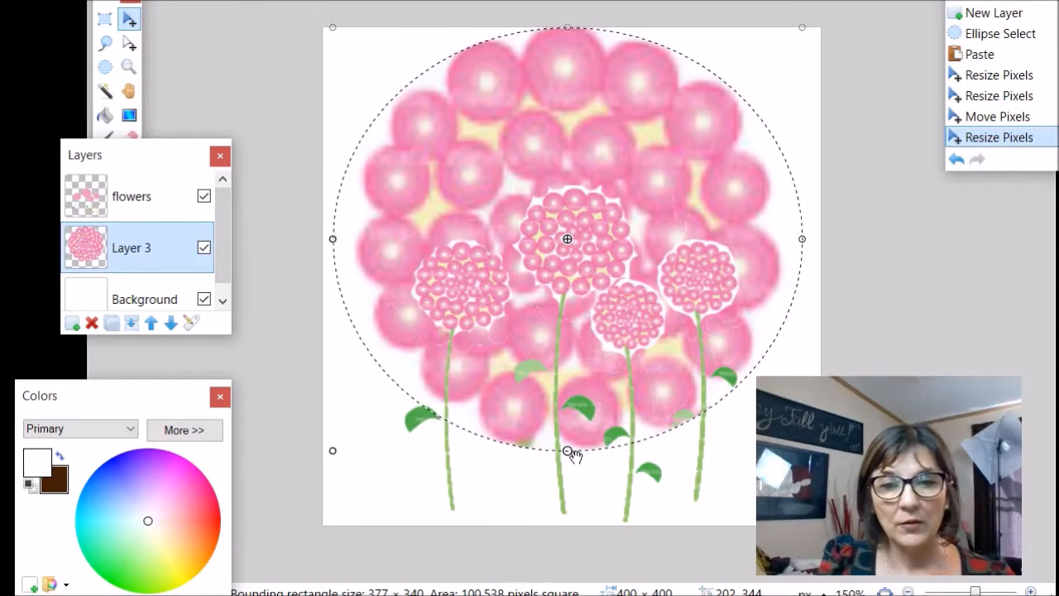
click(133, 136)
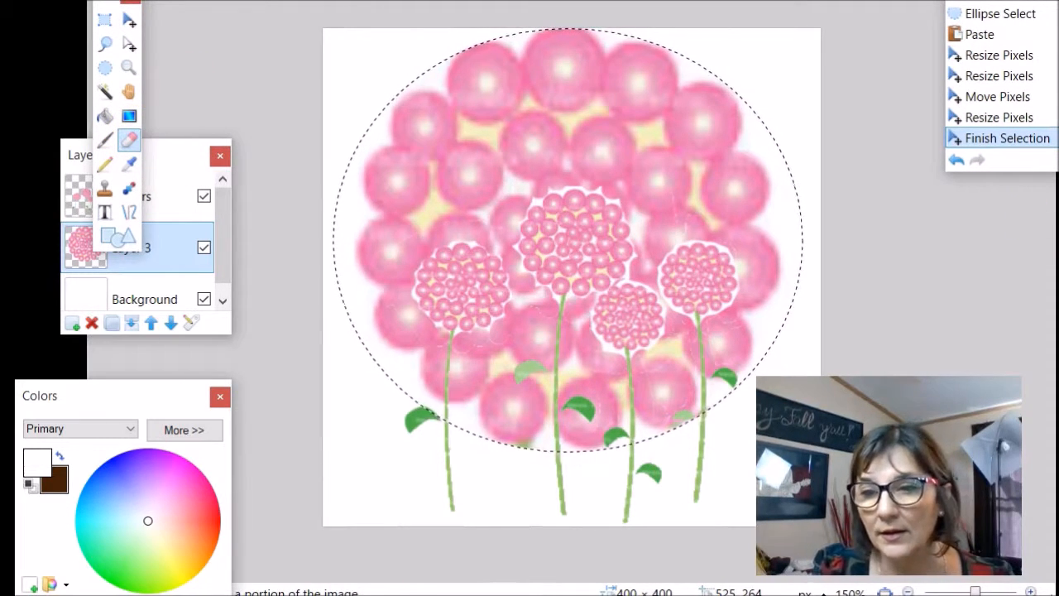
Step: Erase the green leaf remnant along the lower edge of the enlarged flower head on Layer 3
drag(975, 591, 987, 591)
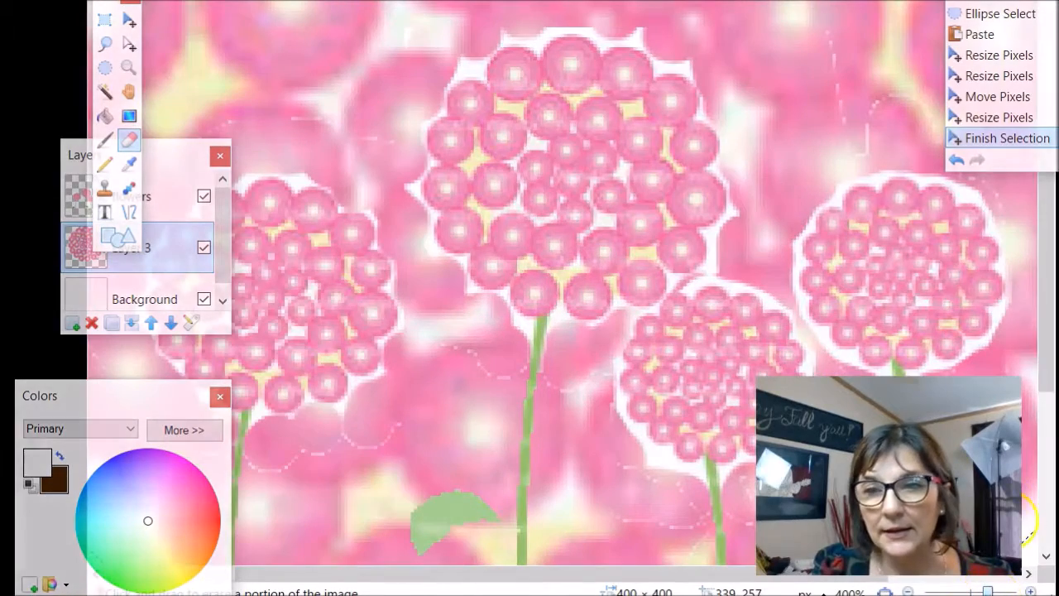
drag(1040, 307, 1046, 455)
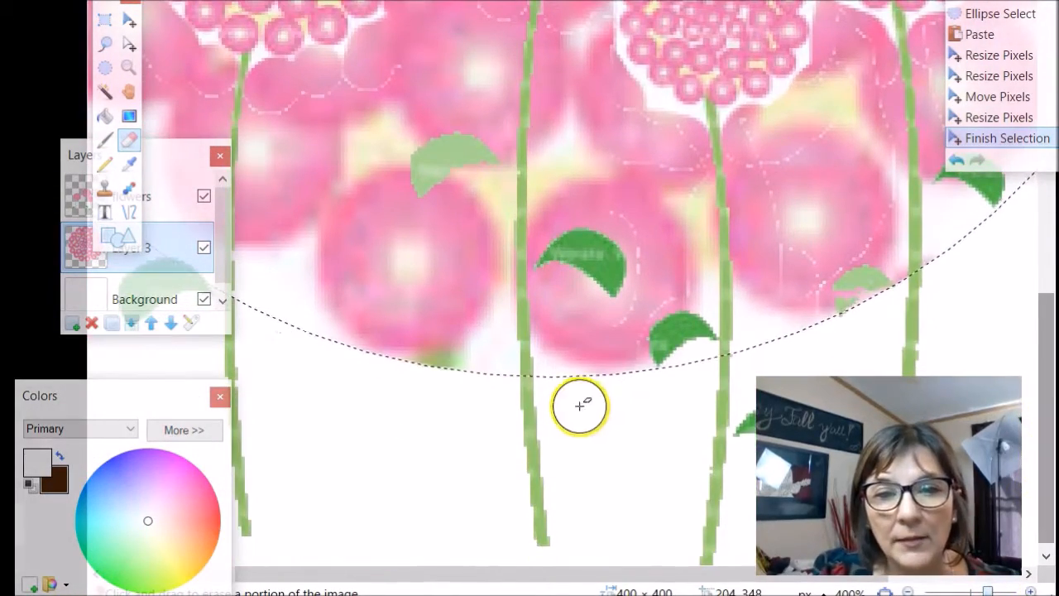
click(444, 365)
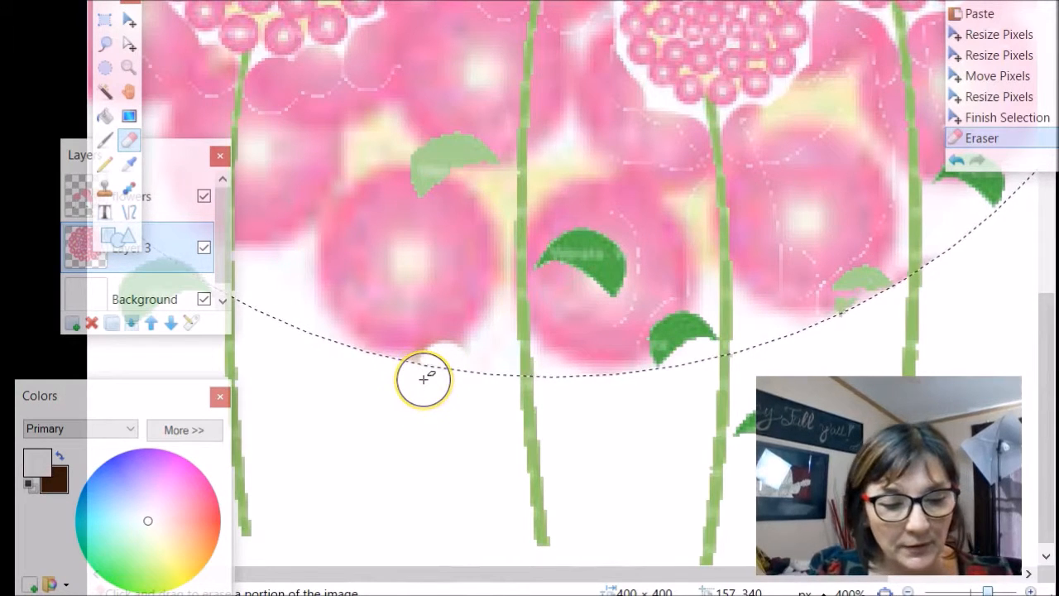
key(ctrl+z)
drag(439, 372, 449, 394)
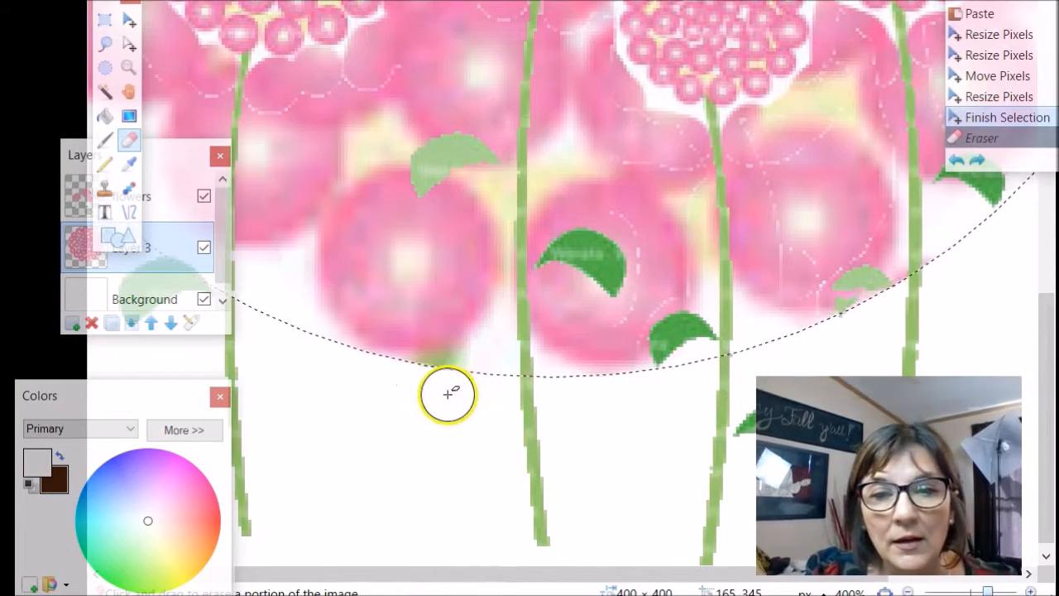
key(ctrl+y)
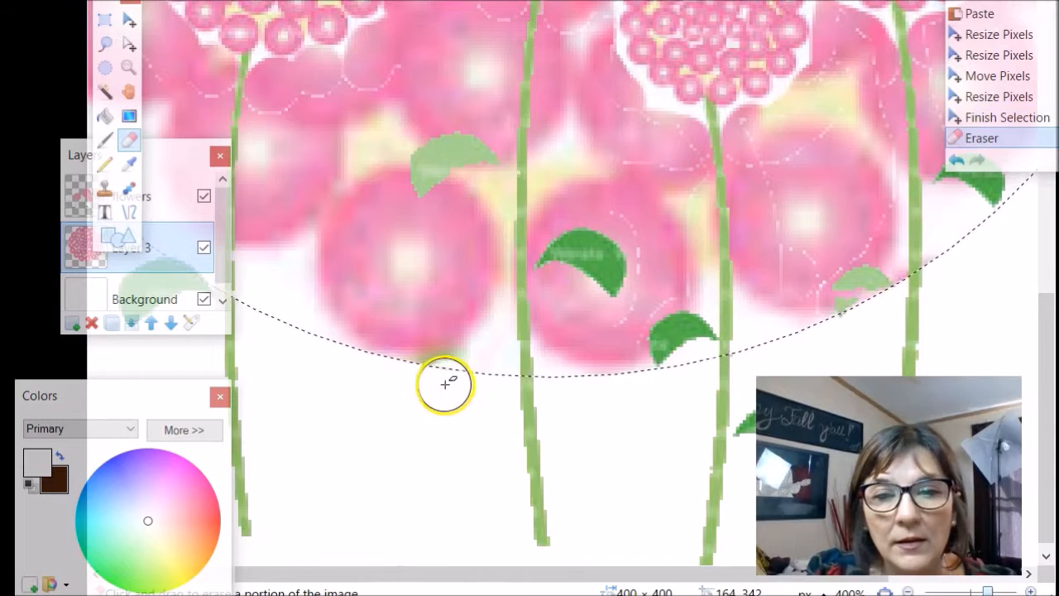
click(435, 381)
click(431, 382)
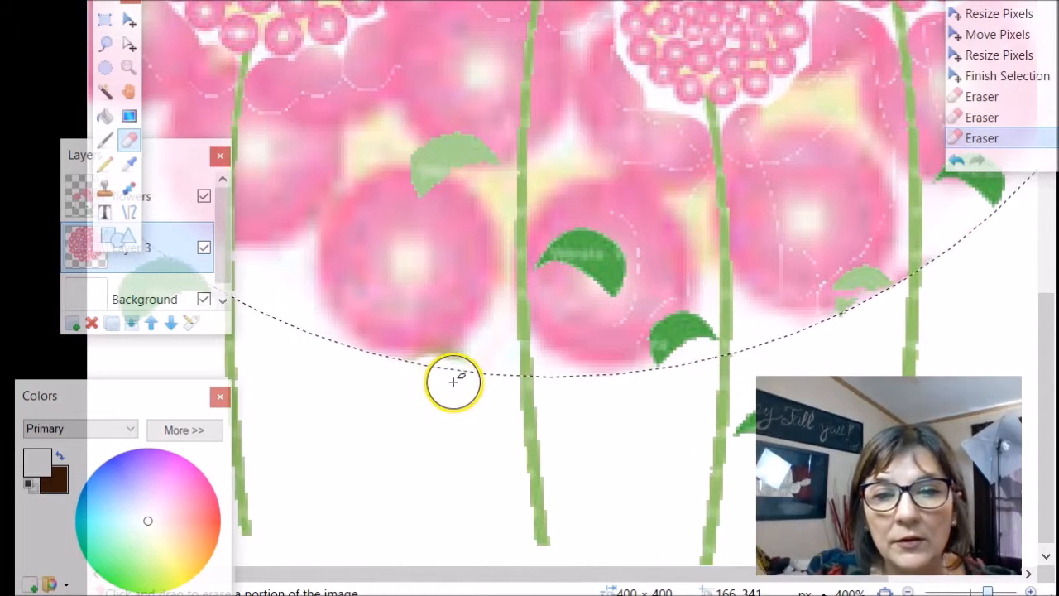
click(452, 379)
click(447, 380)
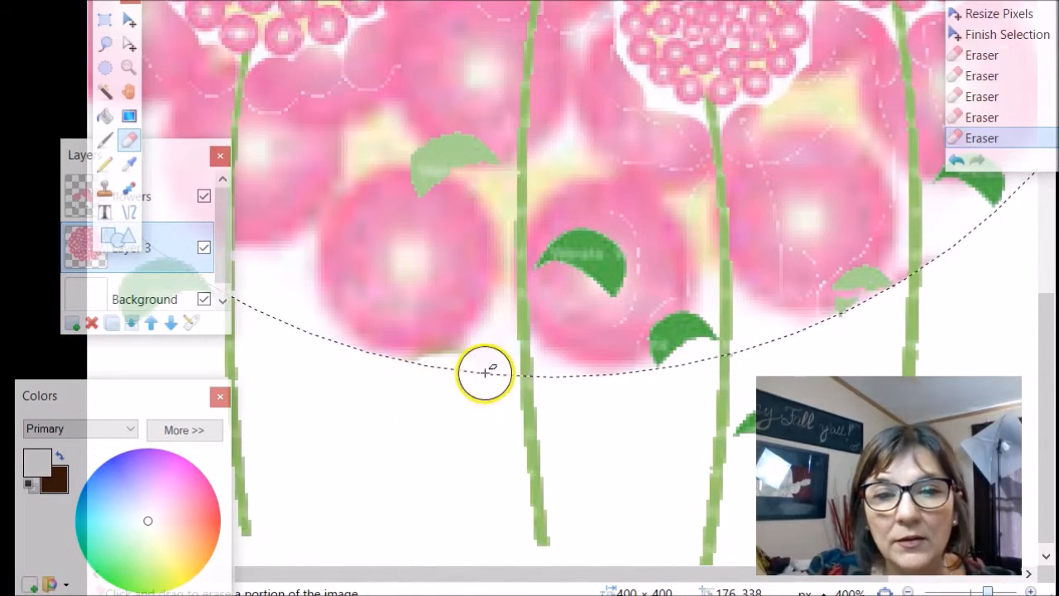
click(469, 374)
click(409, 407)
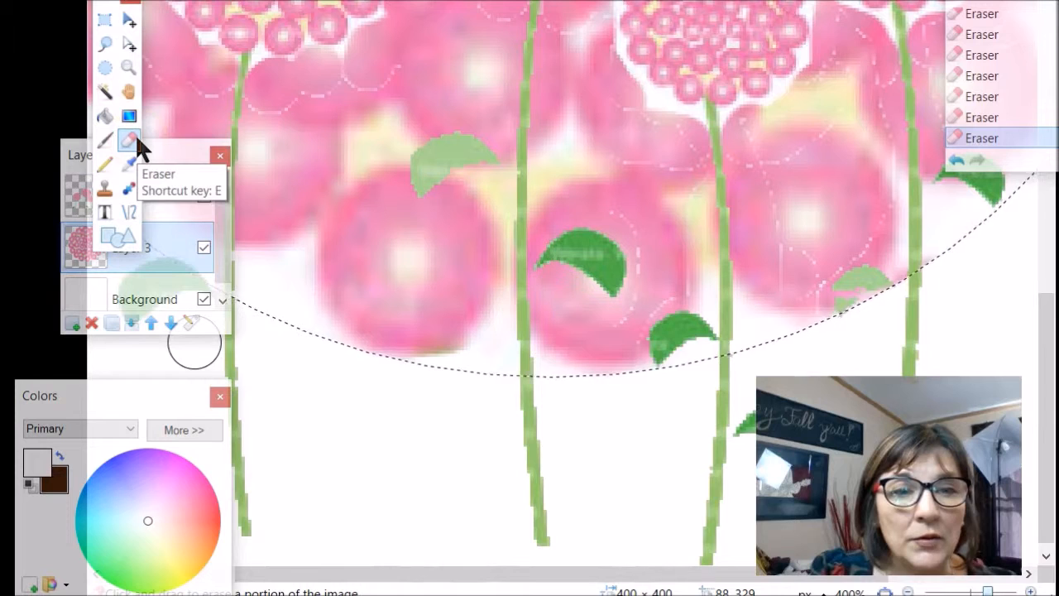
Step: Clone nearby pink petal texture over the leftover green and the erased edge of the bottom petal on Layer 3
click(105, 194)
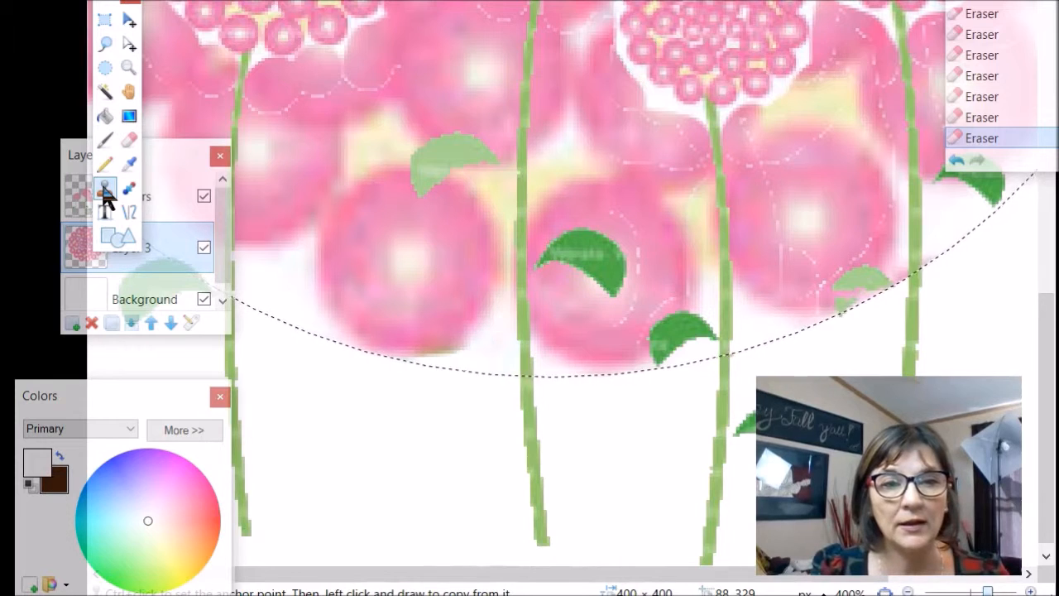
ctrl+click(396, 330)
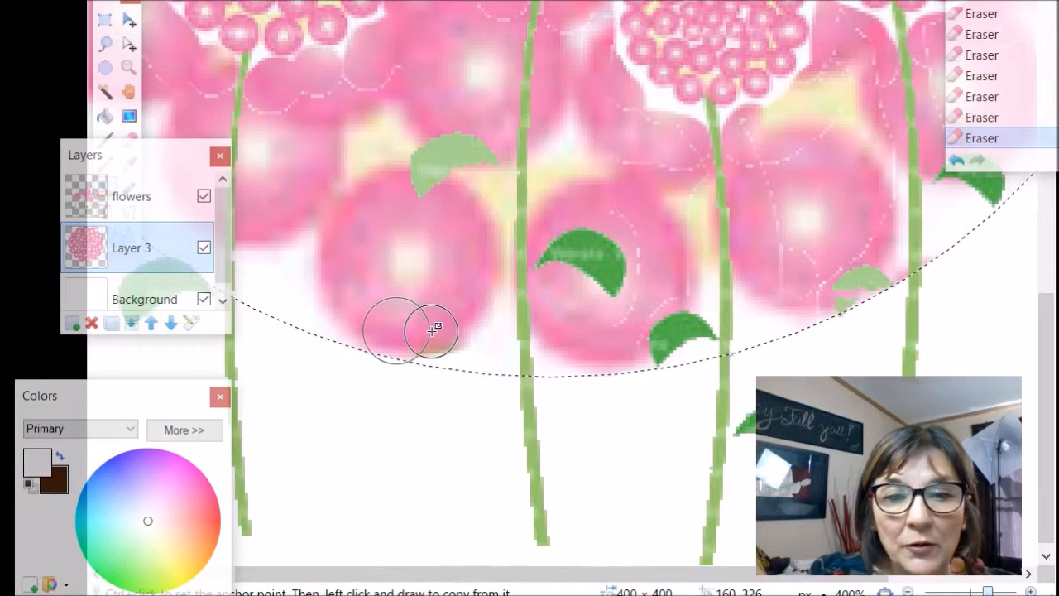
click(431, 333)
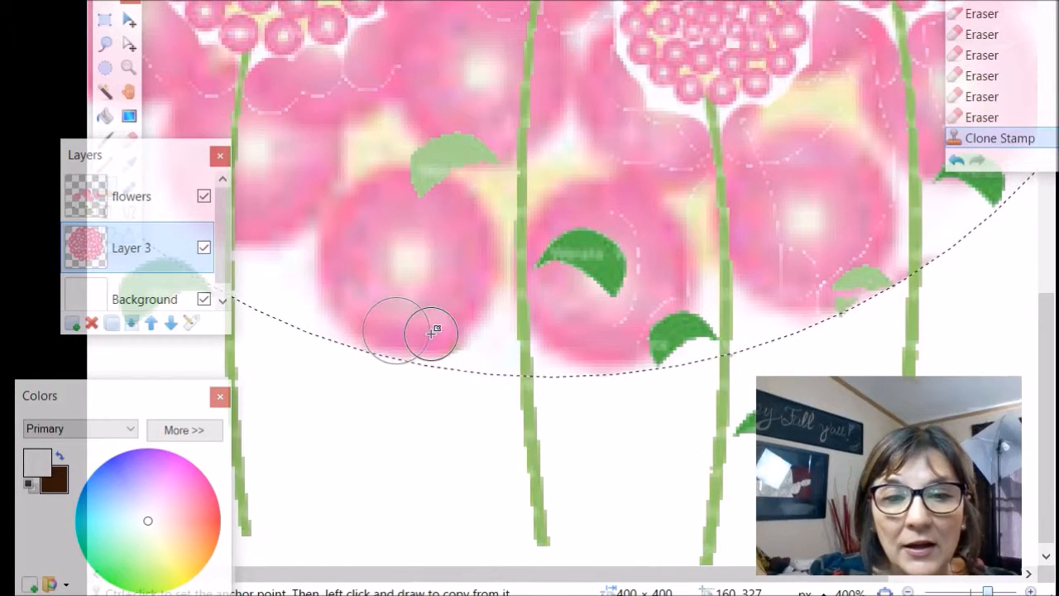
drag(457, 321, 449, 320)
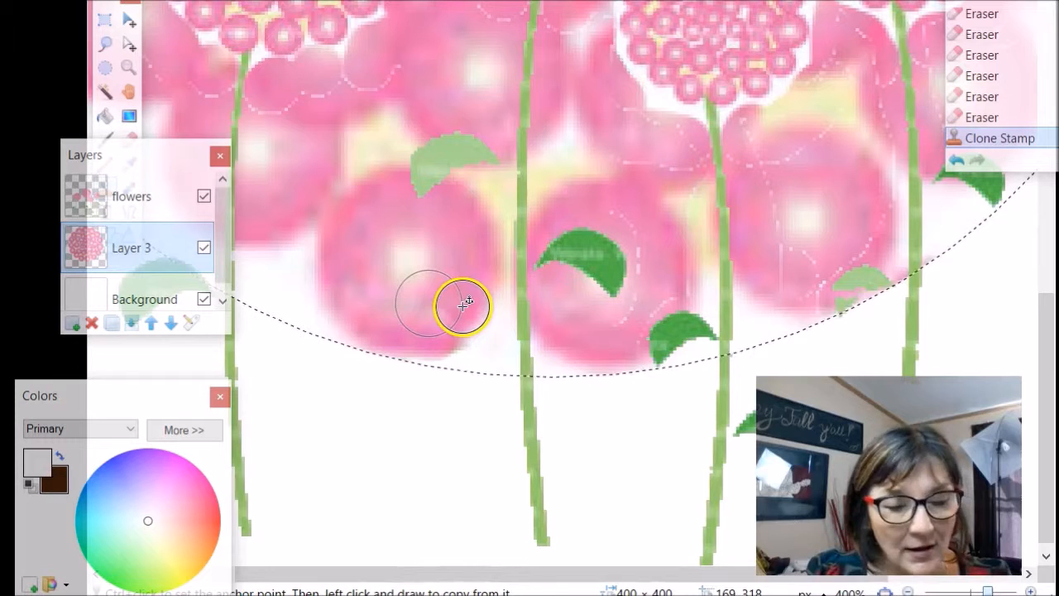
drag(455, 317, 432, 319)
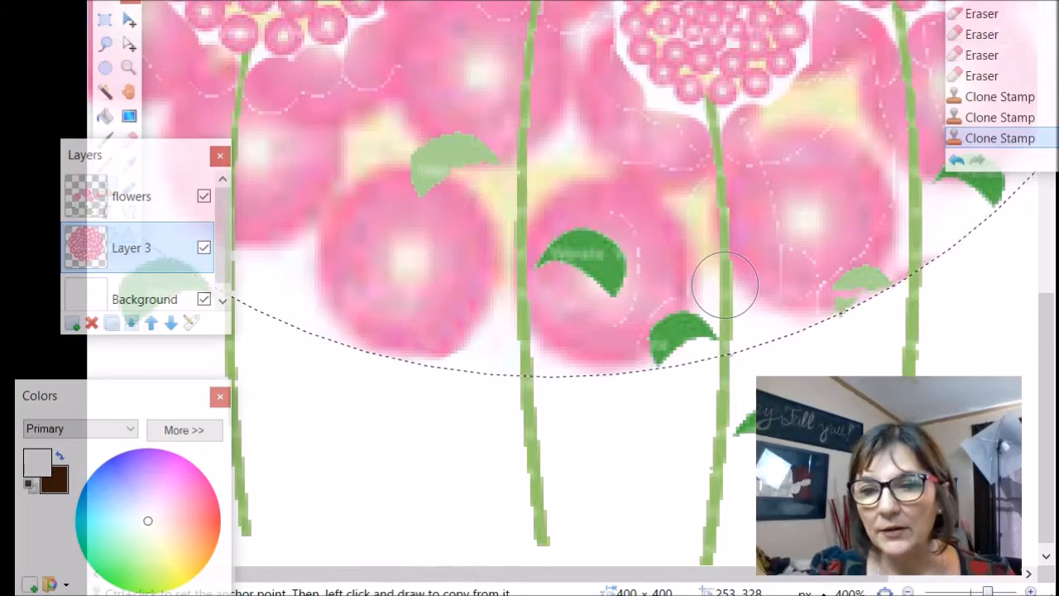
Step: Widen the enlarged flower head on Layer 3 to about 439 × 340 pixels, nearly filling the canvas width, and deselect it
ctrl+scroll(720, 281, down, 3)
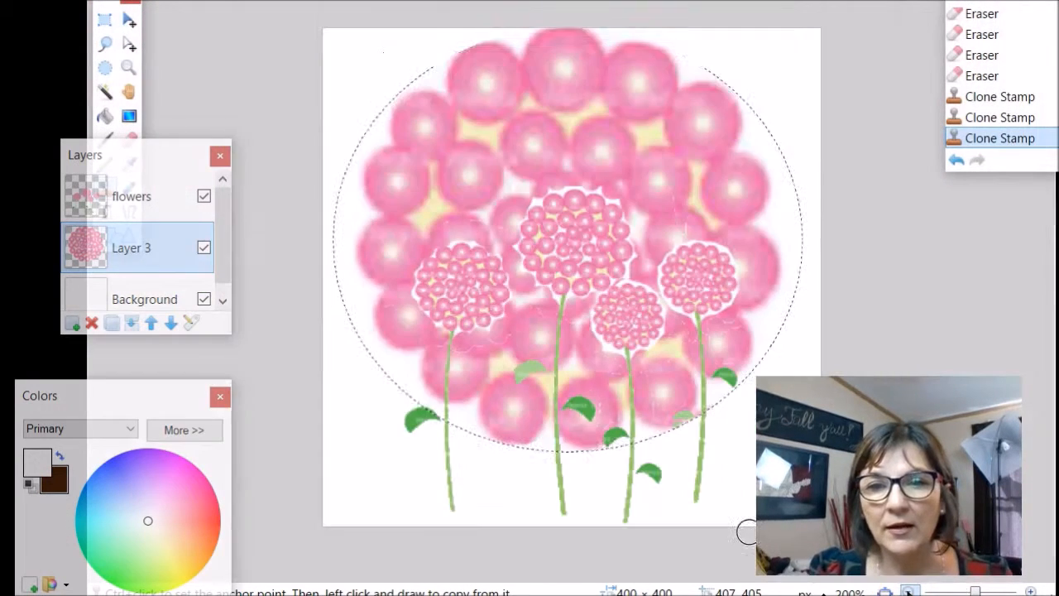
click(908, 592)
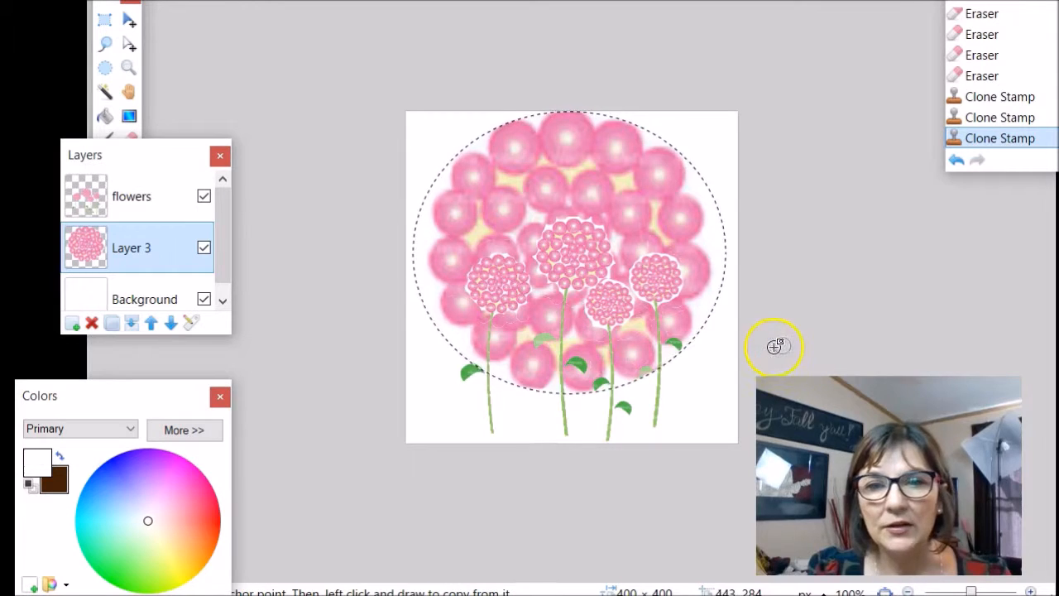
click(129, 19)
drag(725, 250, 750, 254)
drag(405, 258, 390, 253)
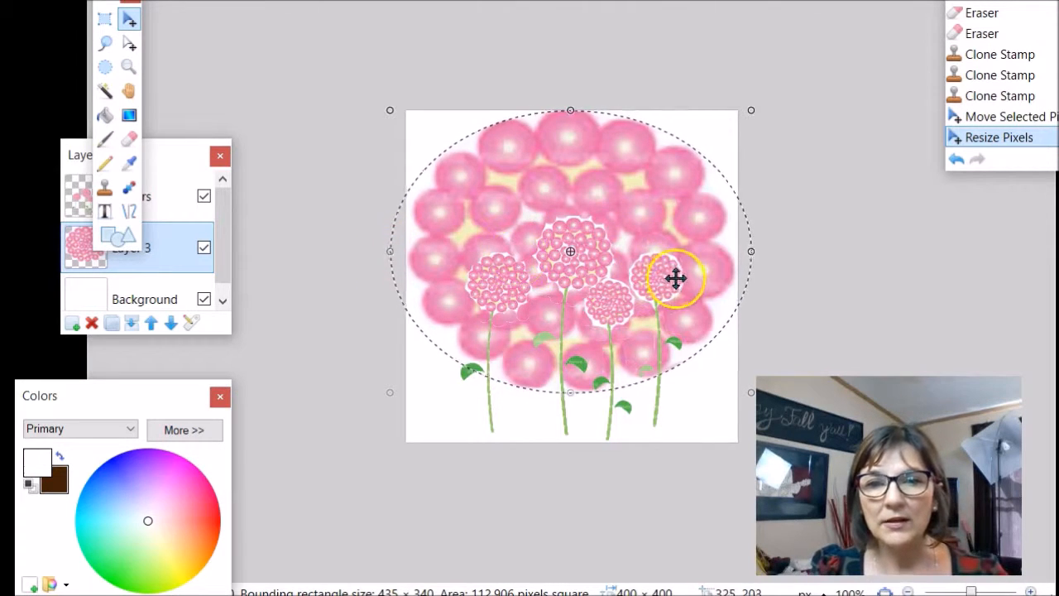
drag(752, 250, 753, 252)
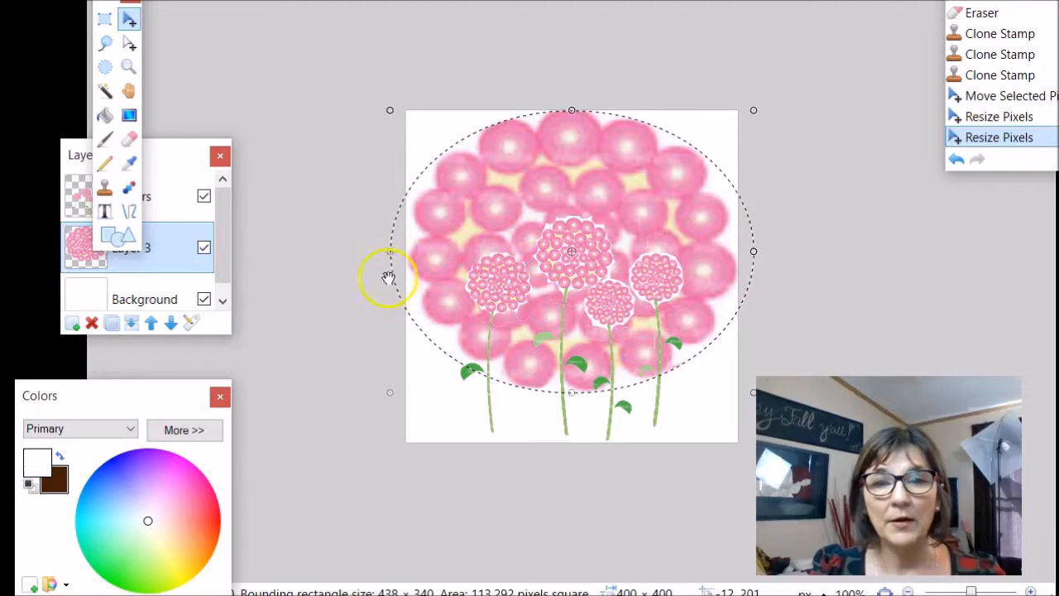
drag(389, 251, 390, 250)
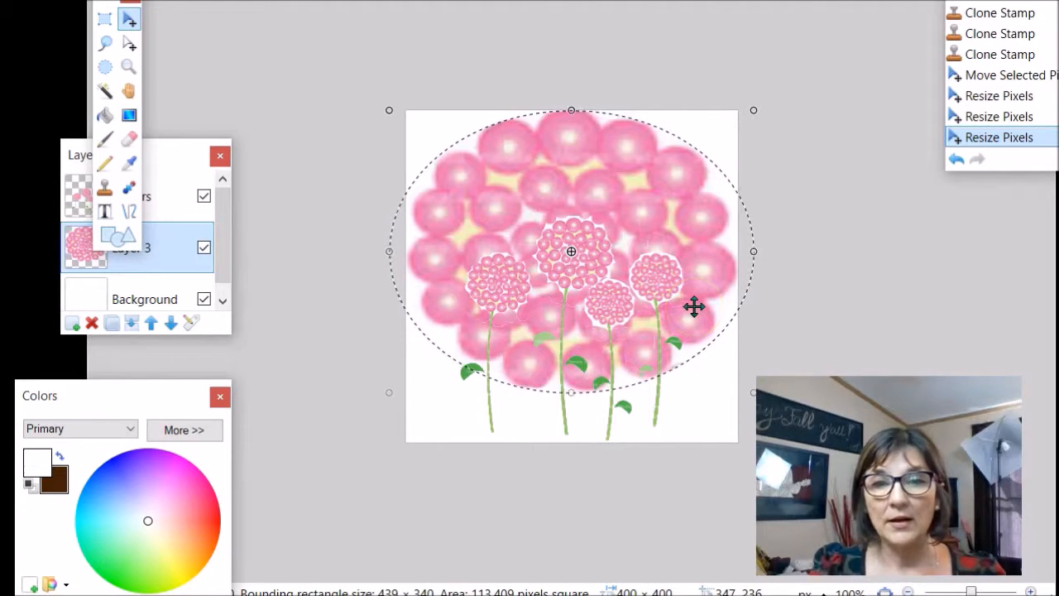
key(ctrl+d)
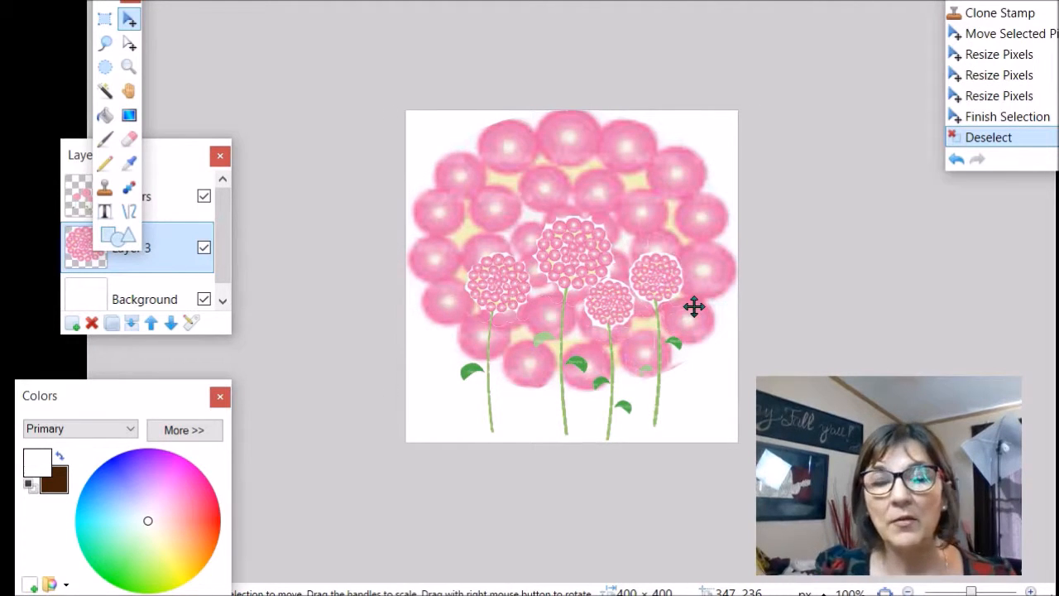
Step: Lower the opacity of Layer 3 to fade the enlarged flower head into a pale backdrop
click(207, 237)
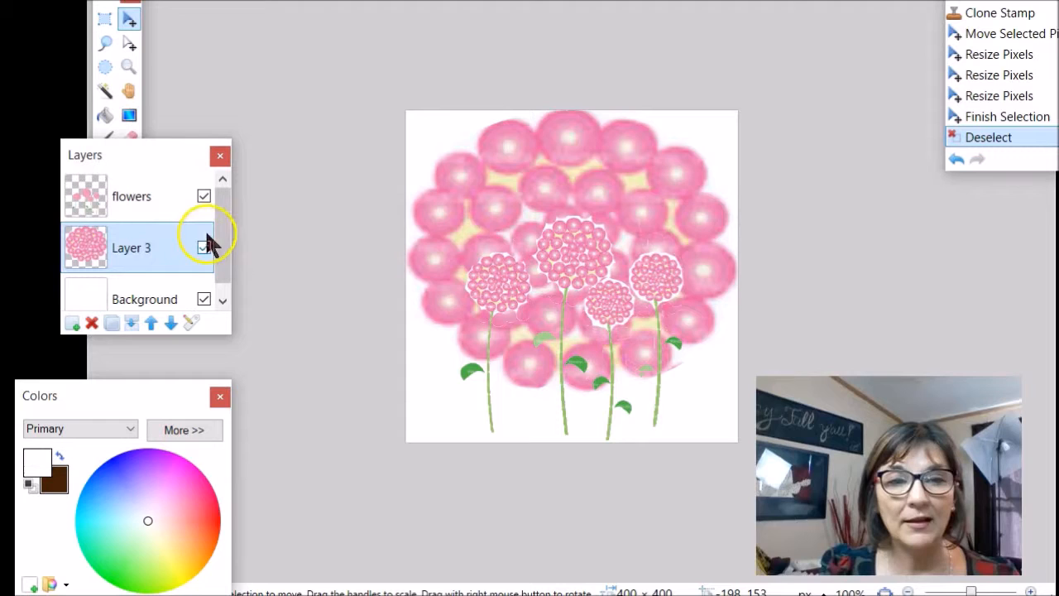
double_click(160, 240)
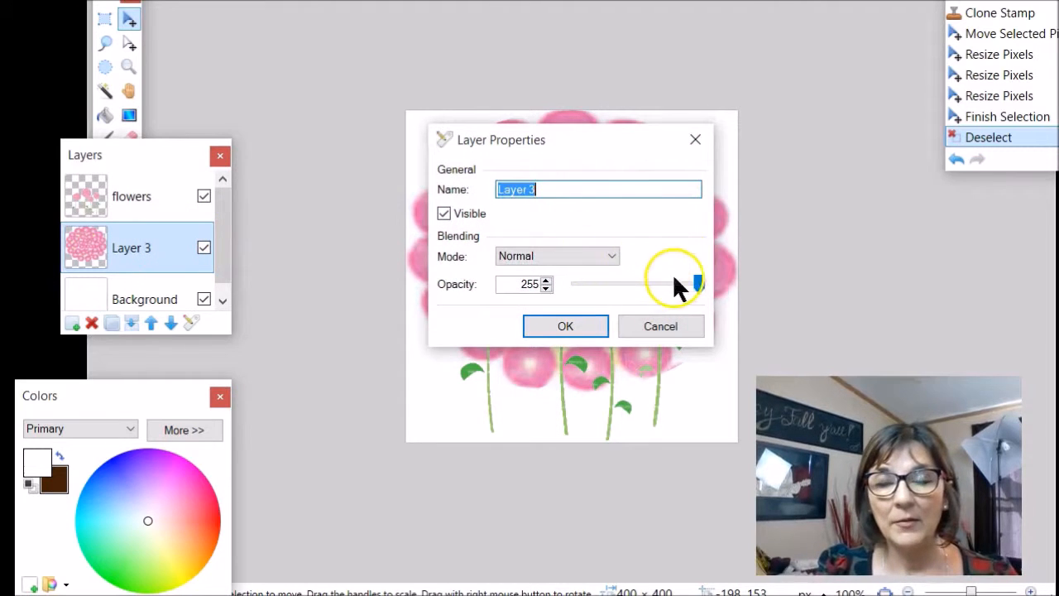
drag(693, 283, 617, 278)
click(565, 326)
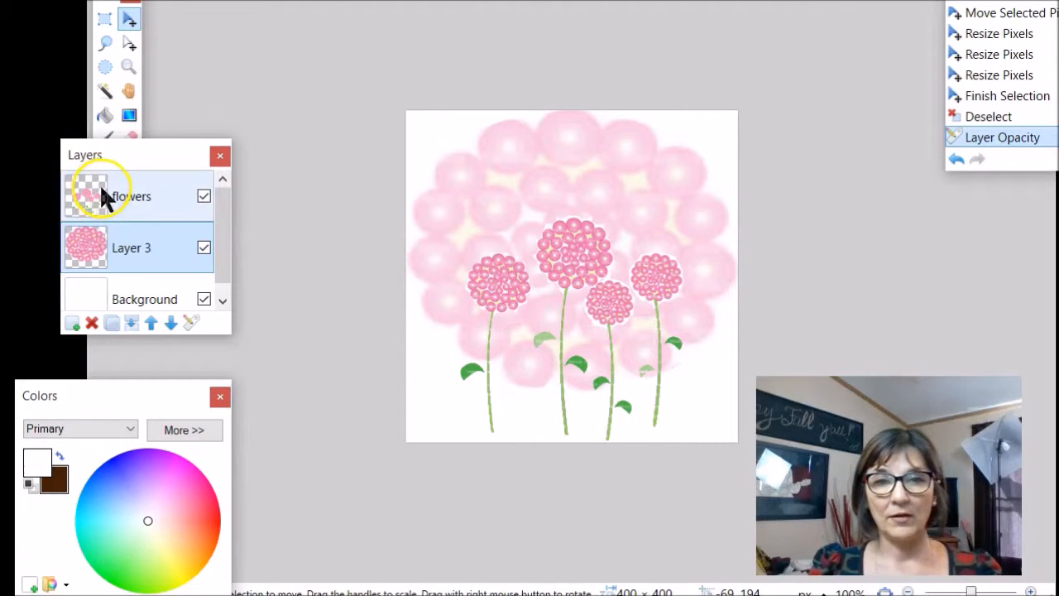
Step: Add a new layer above "flowers" and paste a copy of the whole "flowers" layer onto it
click(138, 201)
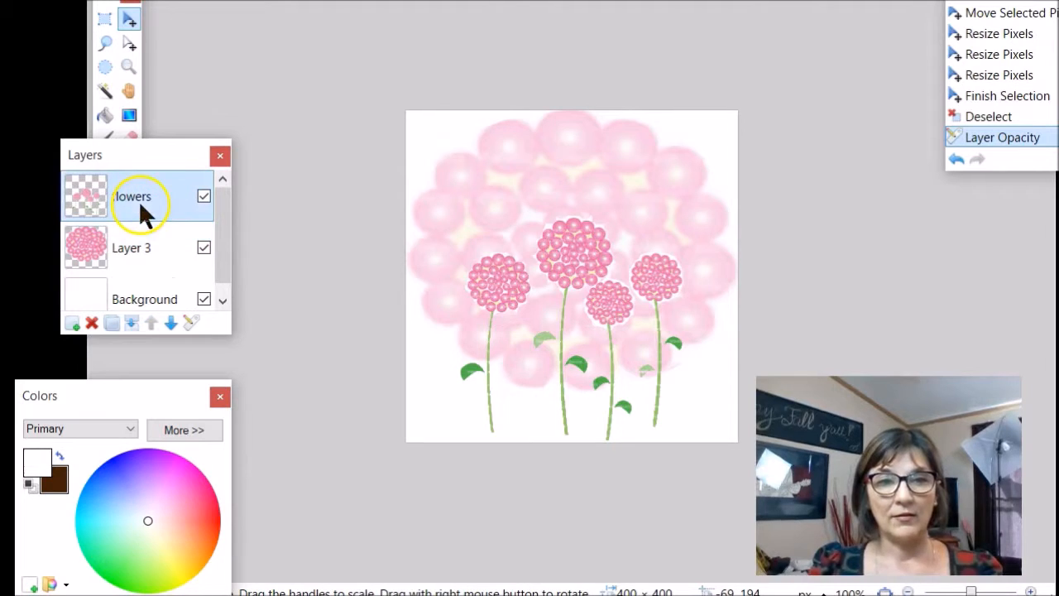
click(71, 322)
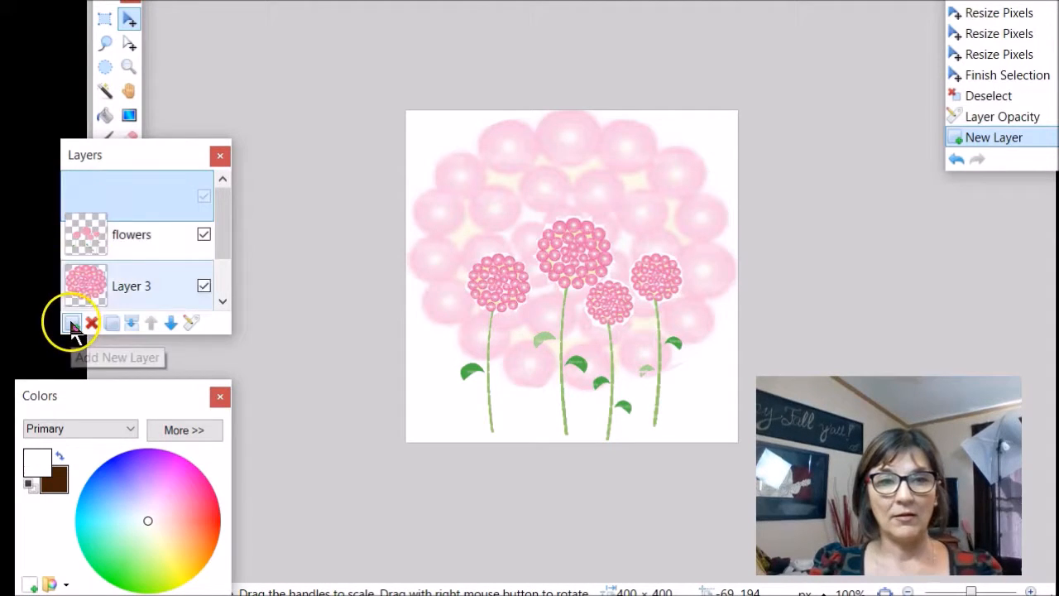
click(157, 247)
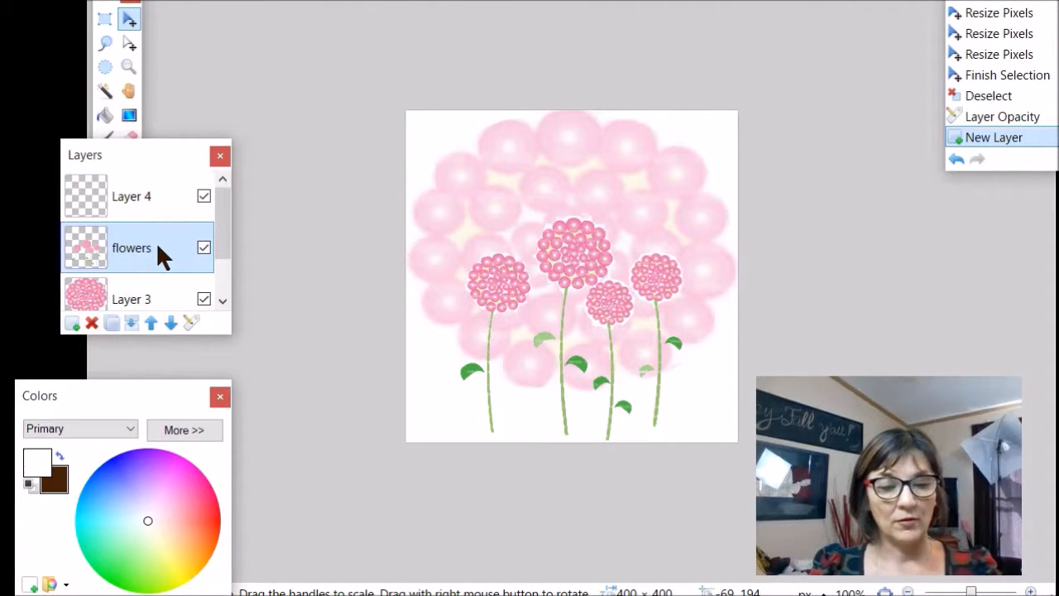
key(ctrl+a)
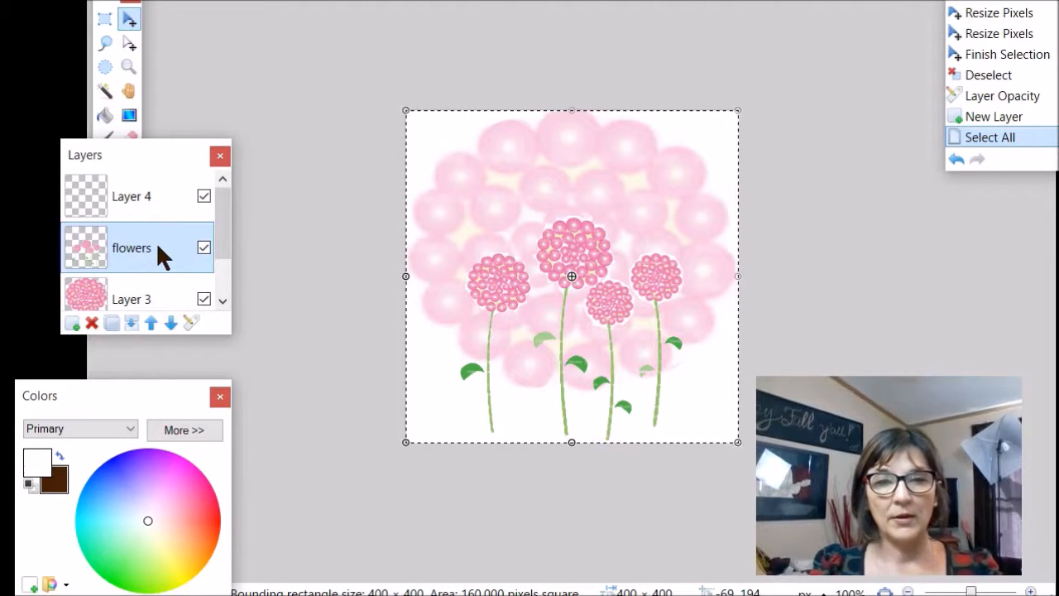
click(151, 210)
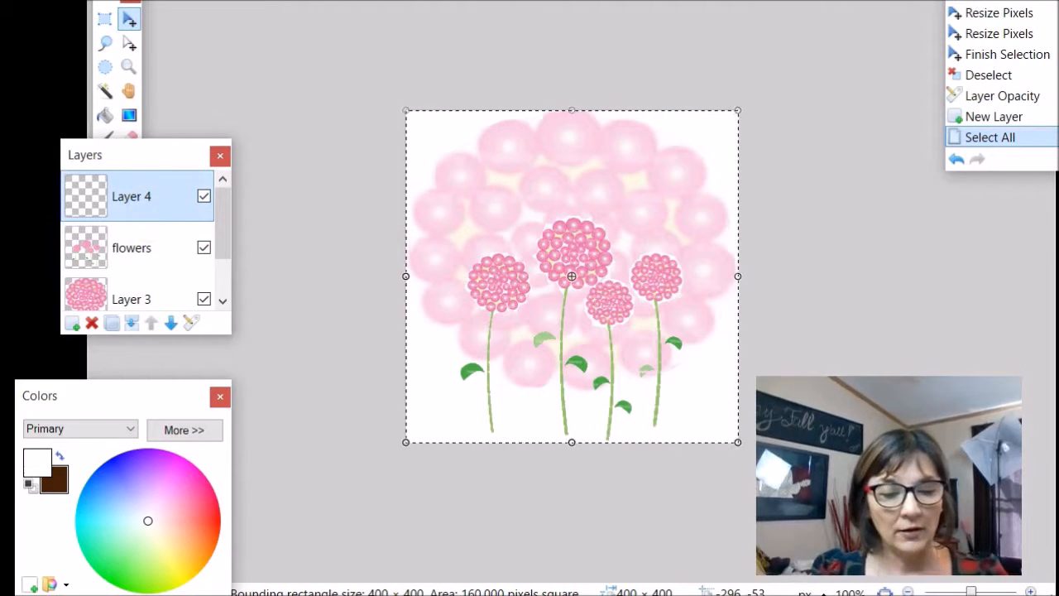
key(ctrl+v)
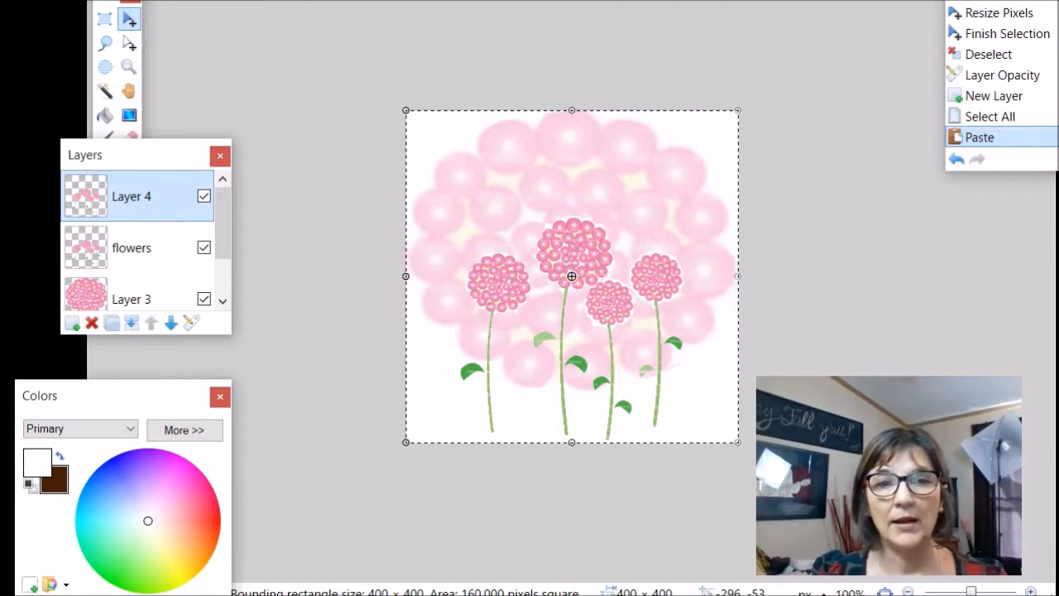
Step: Shrink the pasted flowers on Layer 4 to about 236 × 219 pixels, place them at the canvas's lower right, and deselect
drag(403, 110, 524, 240)
drag(661, 325, 695, 322)
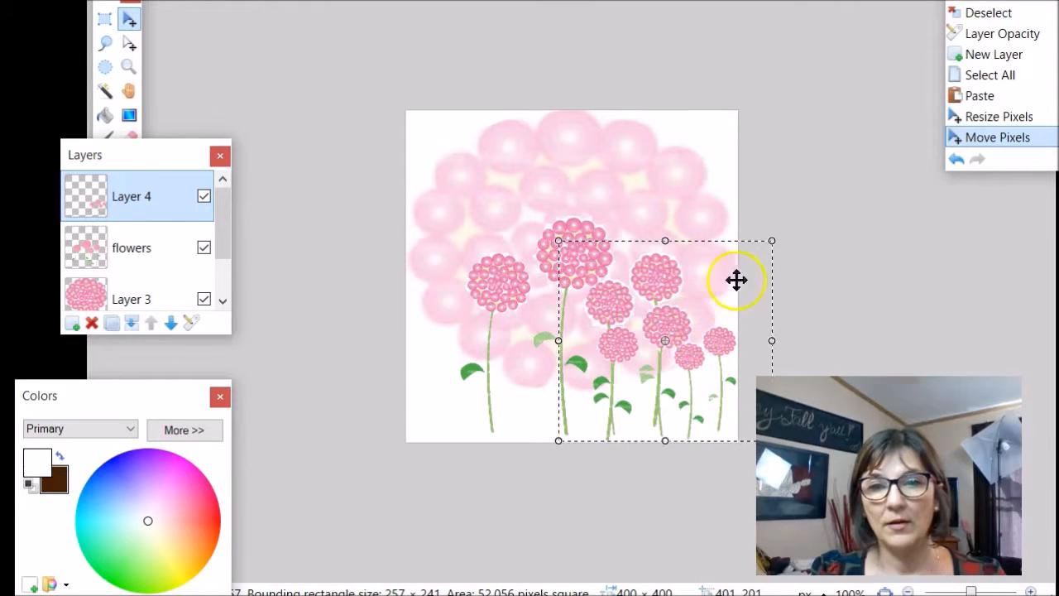
drag(769, 240, 754, 259)
drag(753, 260, 751, 260)
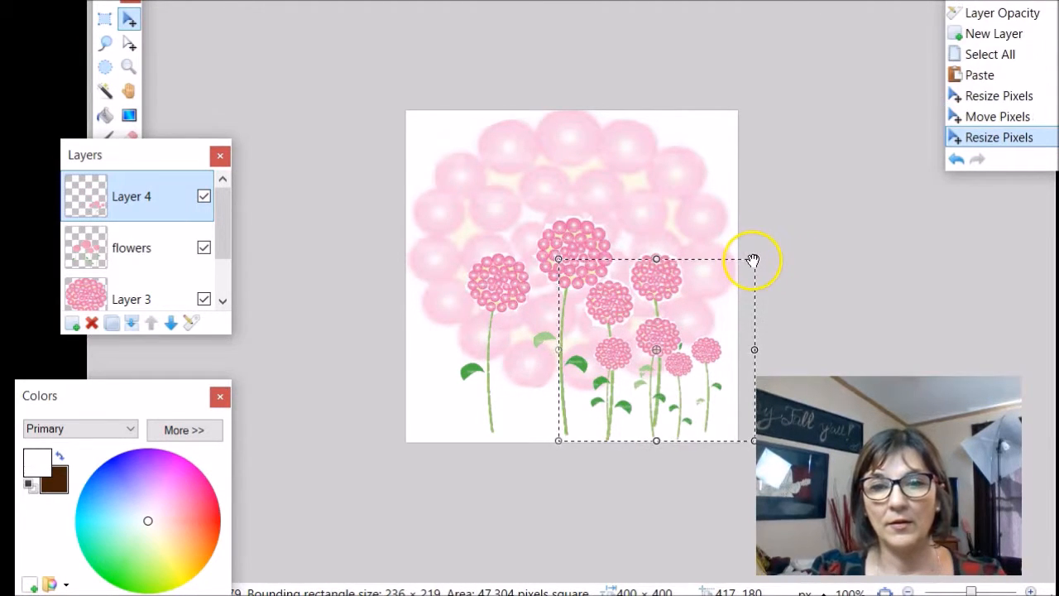
drag(699, 311, 699, 312)
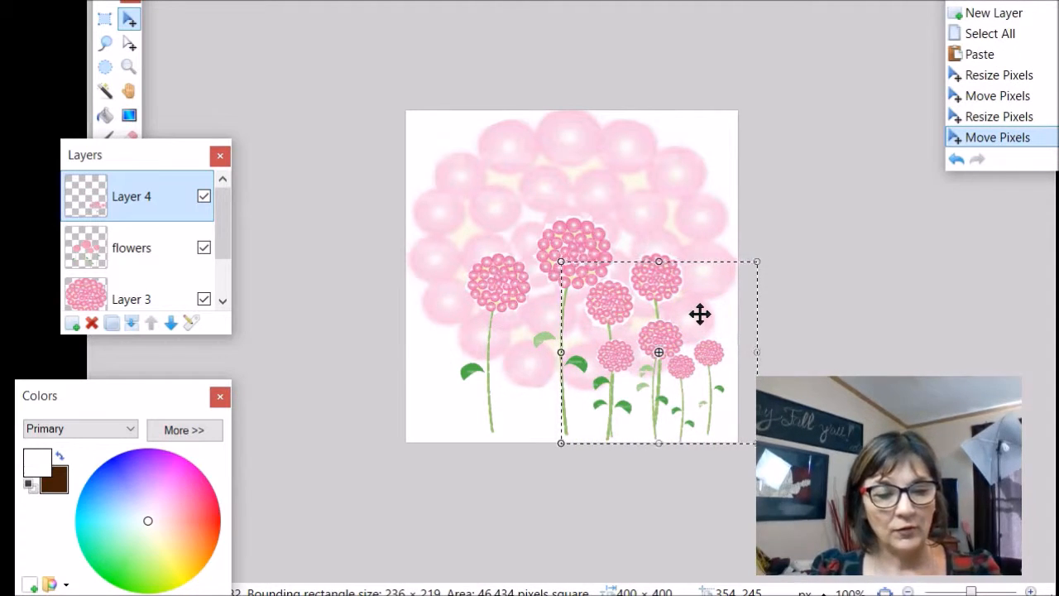
key(ctrl+d)
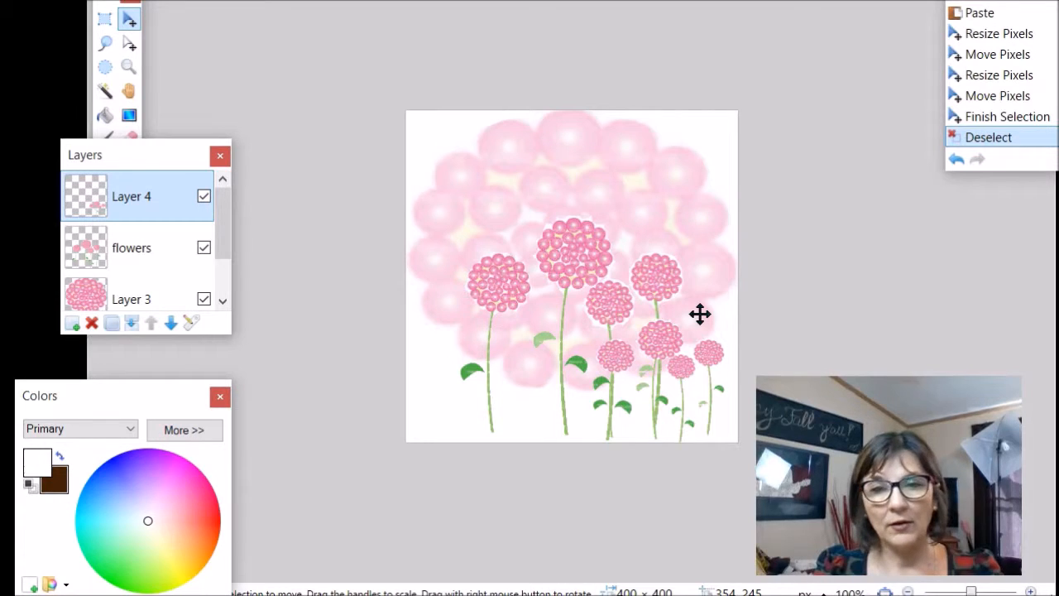
Step: Paste another copy of the small flowers onto Layer 4, place it at the canvas's lower left, and deselect
key(ctrl+v)
drag(699, 313, 516, 315)
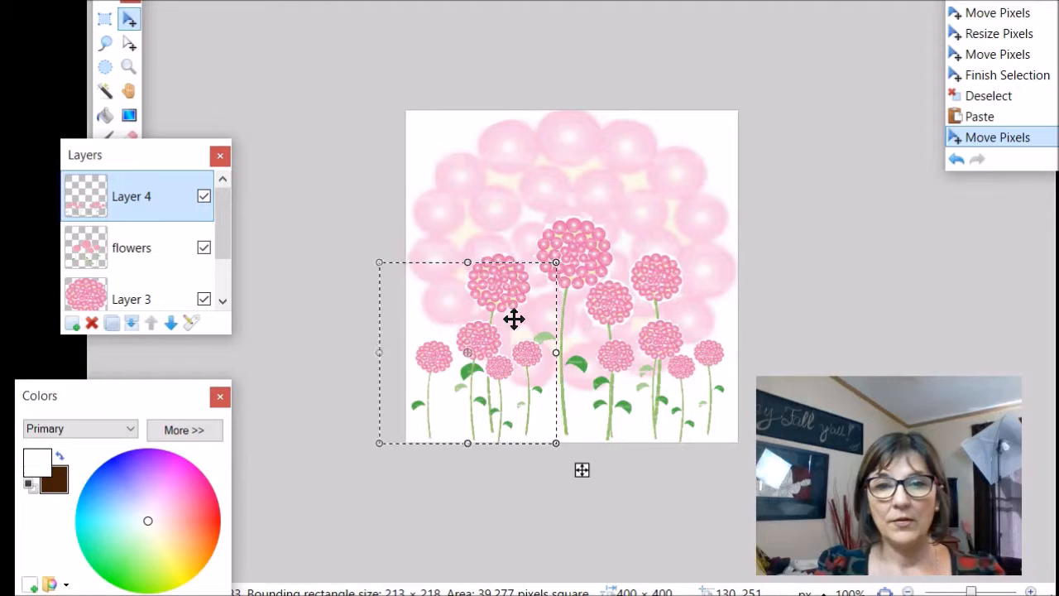
key(ctrl+d)
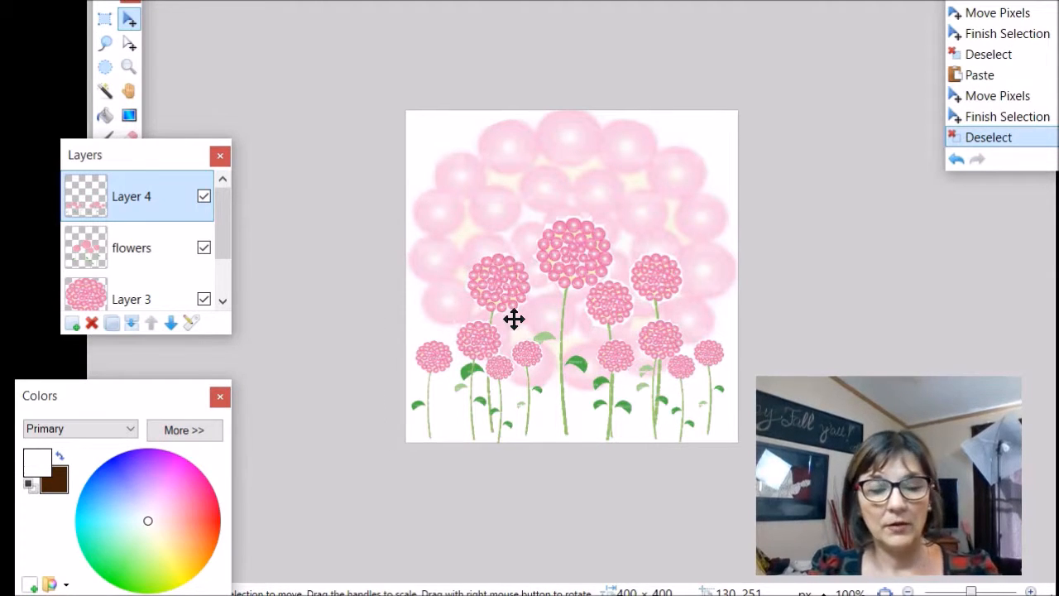
key(ctrl+v)
click(615, 358)
drag(615, 358, 579, 421)
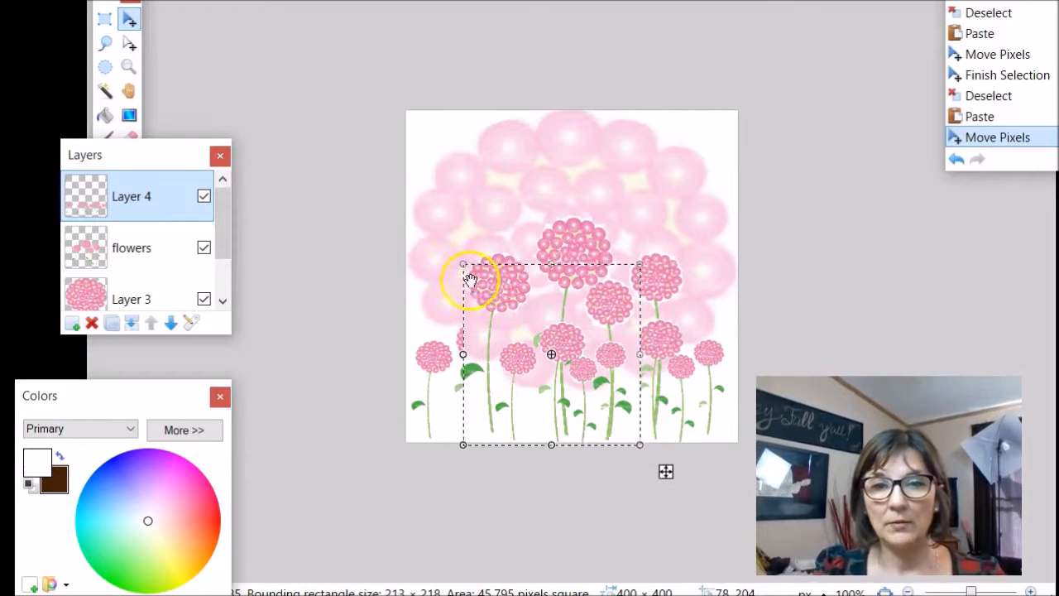
drag(463, 263, 525, 368)
drag(640, 369, 574, 390)
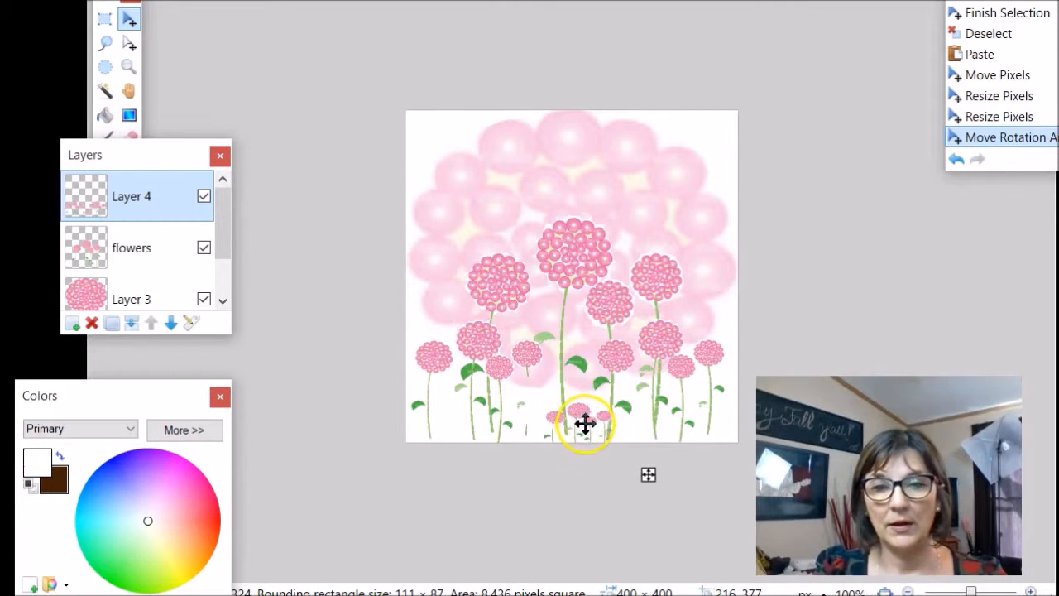
click(595, 420)
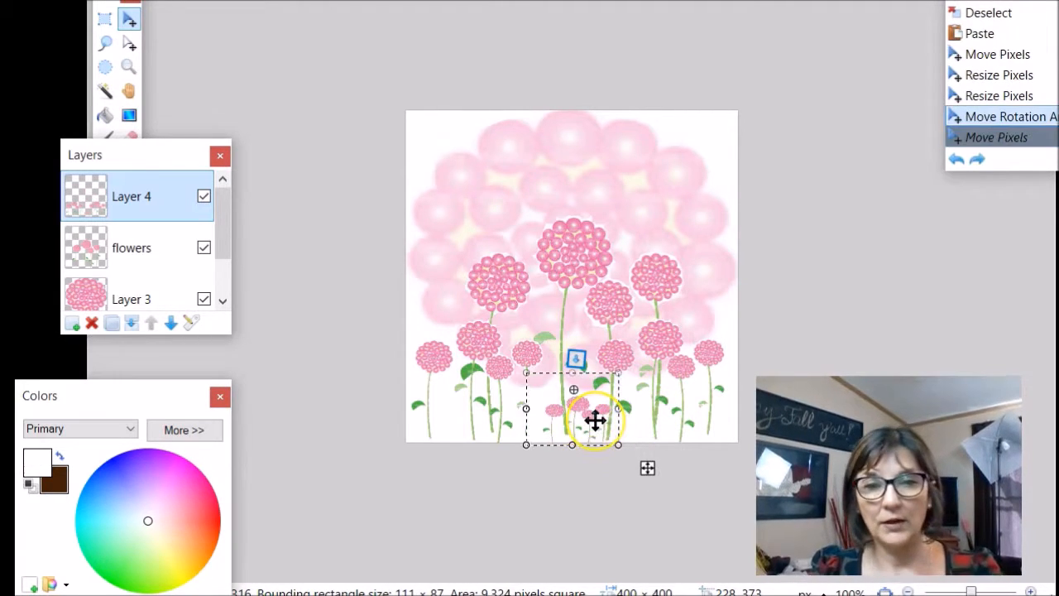
key(ctrl+z)
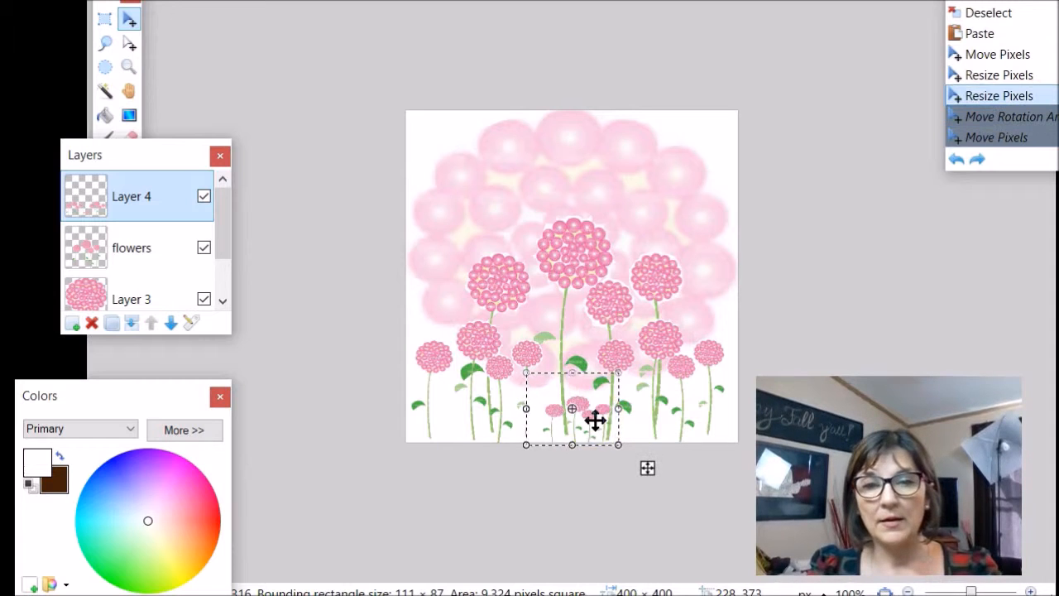
key(ctrl+z)
key(ctrl+z)
key(ctrl+z)
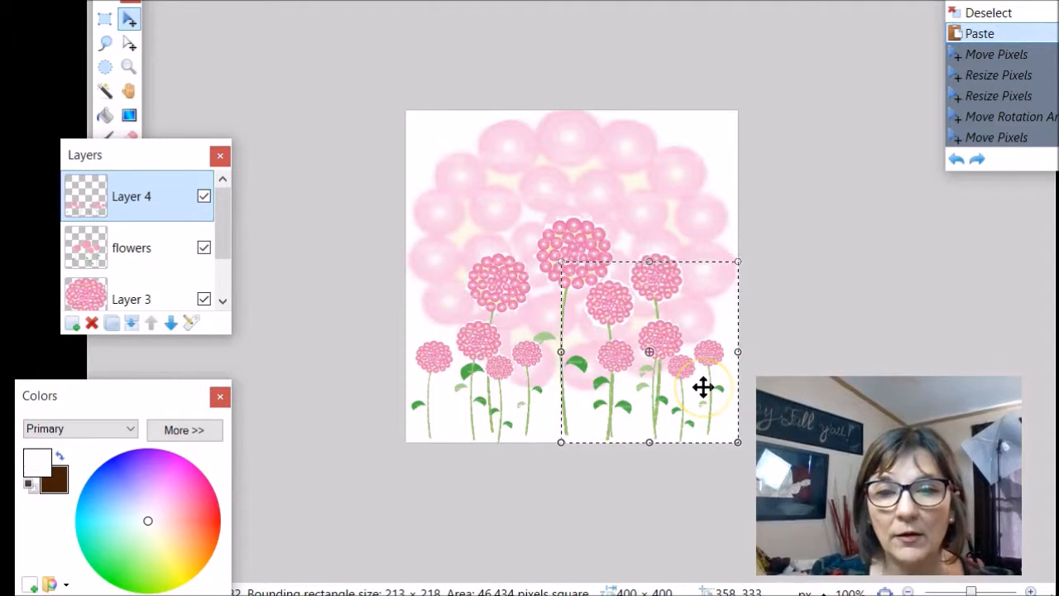
key(ctrl+d)
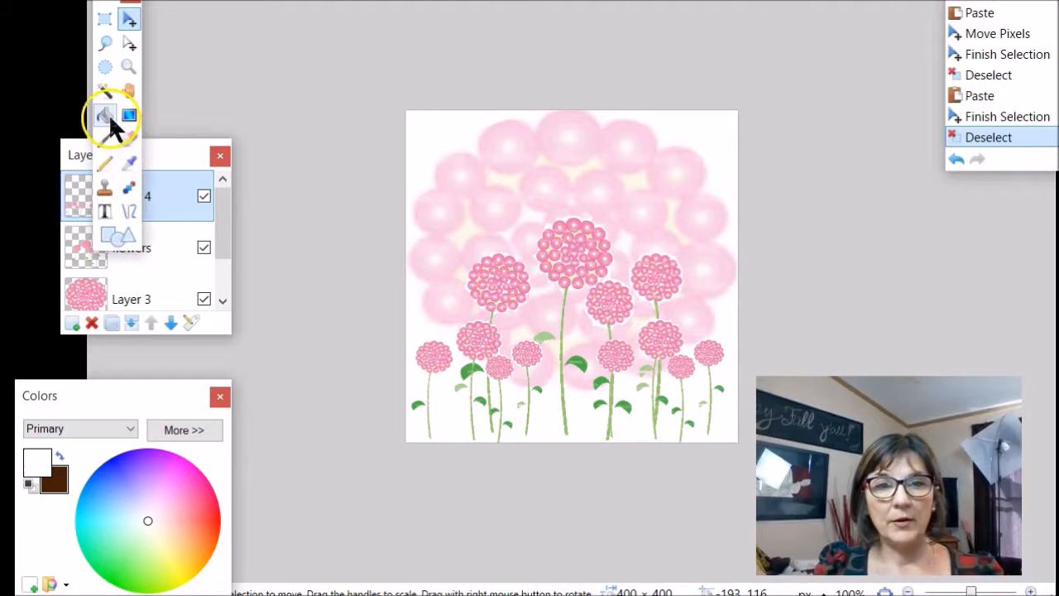
Step: Add a new layer directly above "flowers" and paste a copy of the flowers onto it
click(163, 254)
key(ctrl+a)
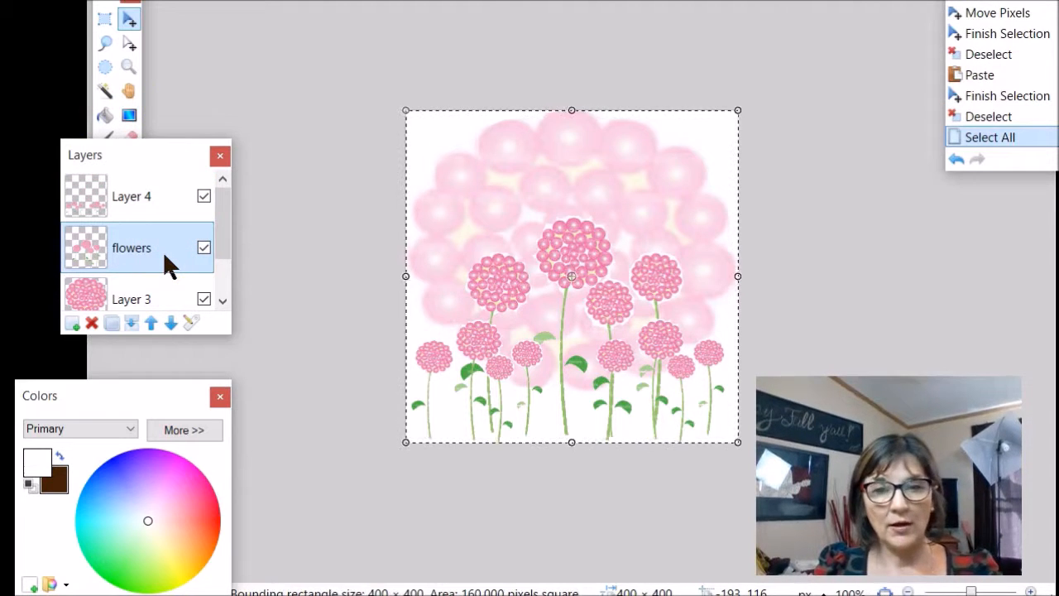
click(72, 324)
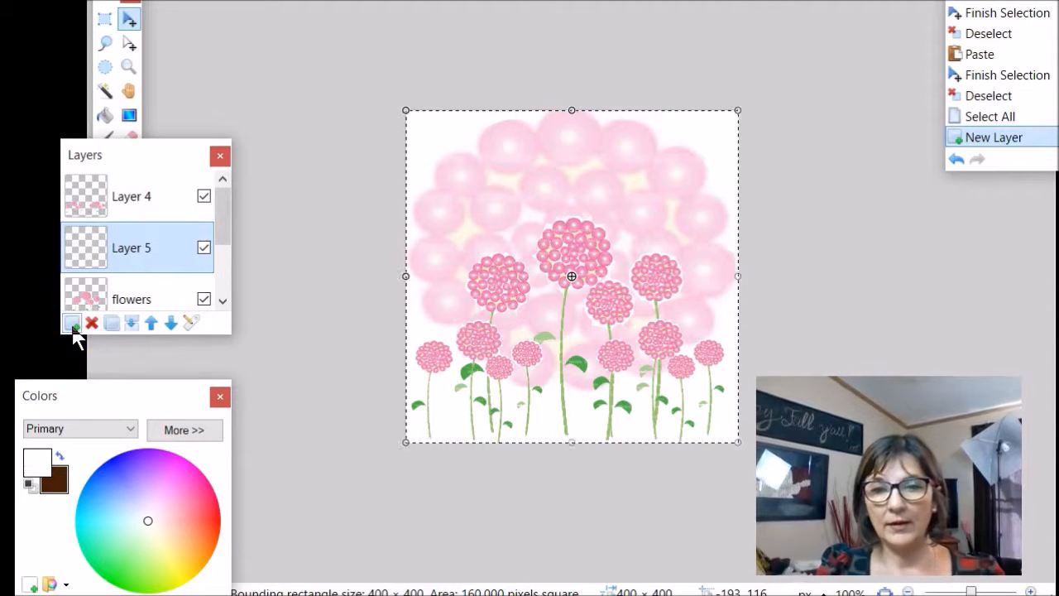
key(ctrl+v)
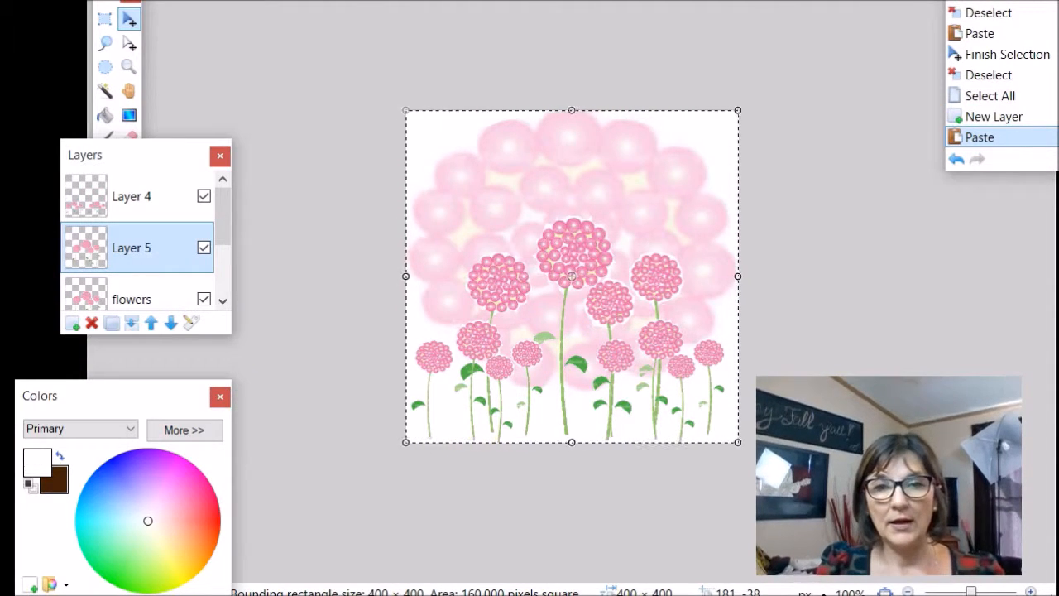
Step: Shrink the pasted flowers to about 150 × 125 pixels at the canvas's lower center, move Layer 5 below "flowers", and deselect
drag(404, 111, 481, 229)
drag(737, 237, 620, 339)
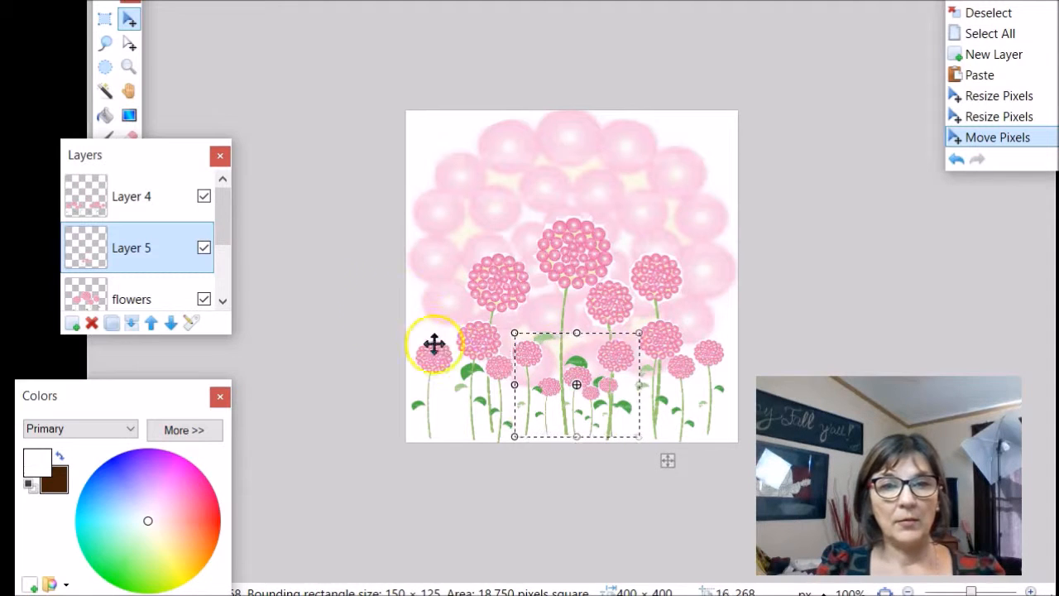
click(175, 319)
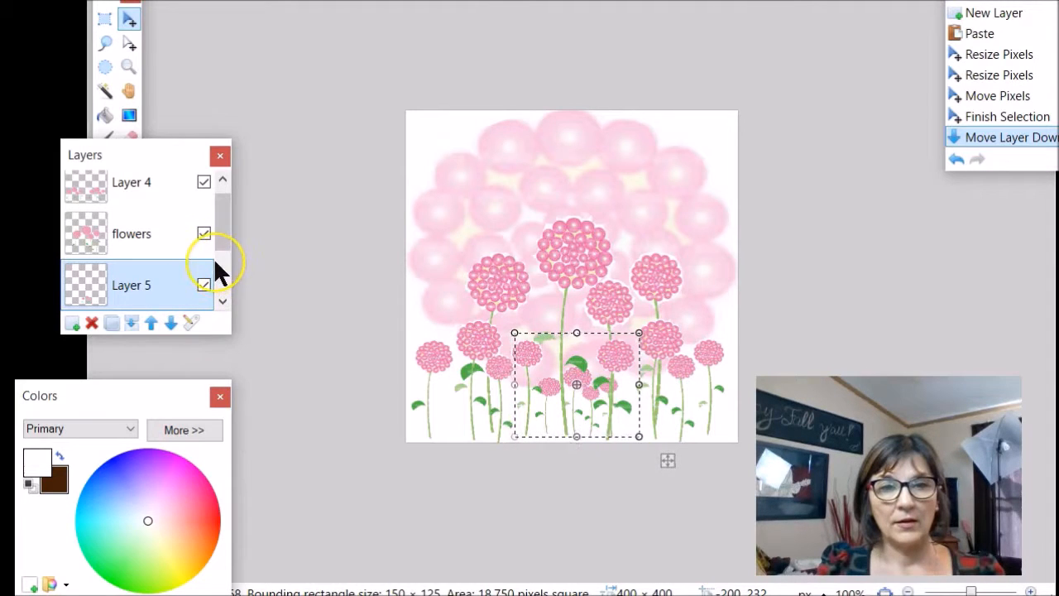
drag(219, 246, 230, 277)
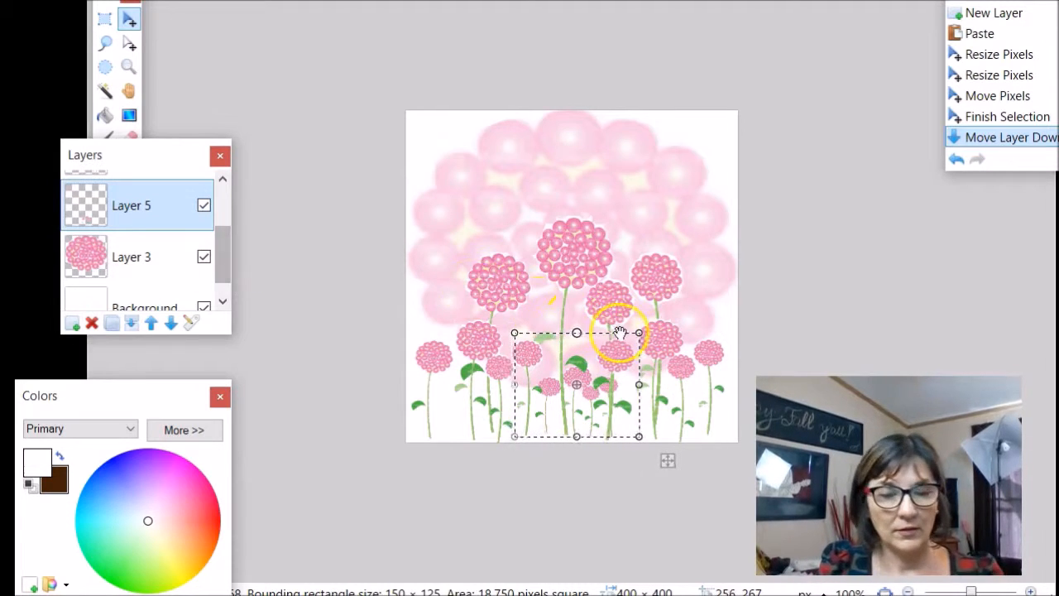
key(ctrl+d)
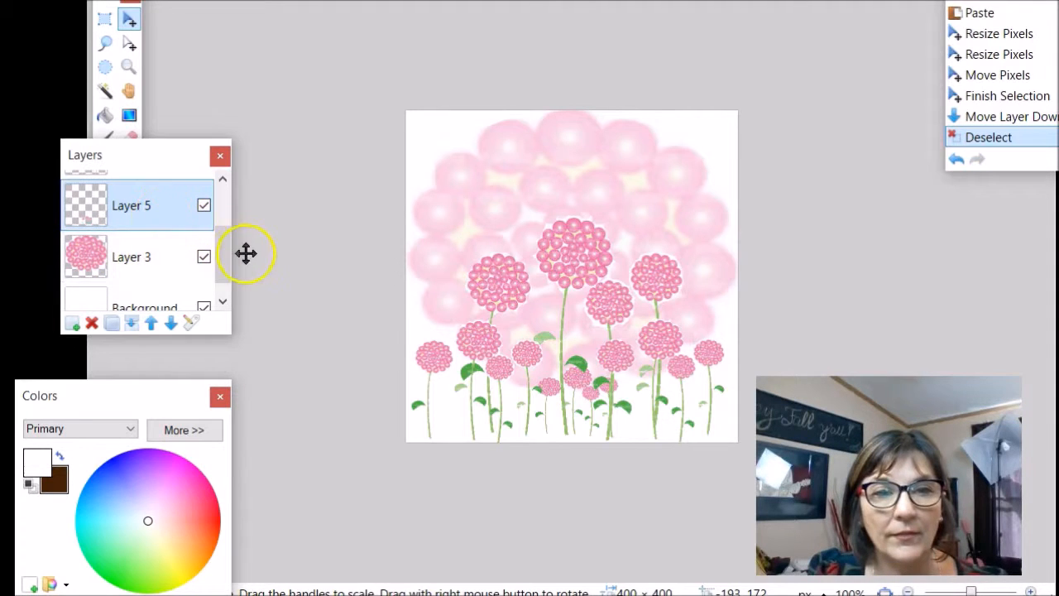
Step: Add a new layer above Layer 5, paste a copy of the flowers, reposition it, and deselect
key(ctrl+a)
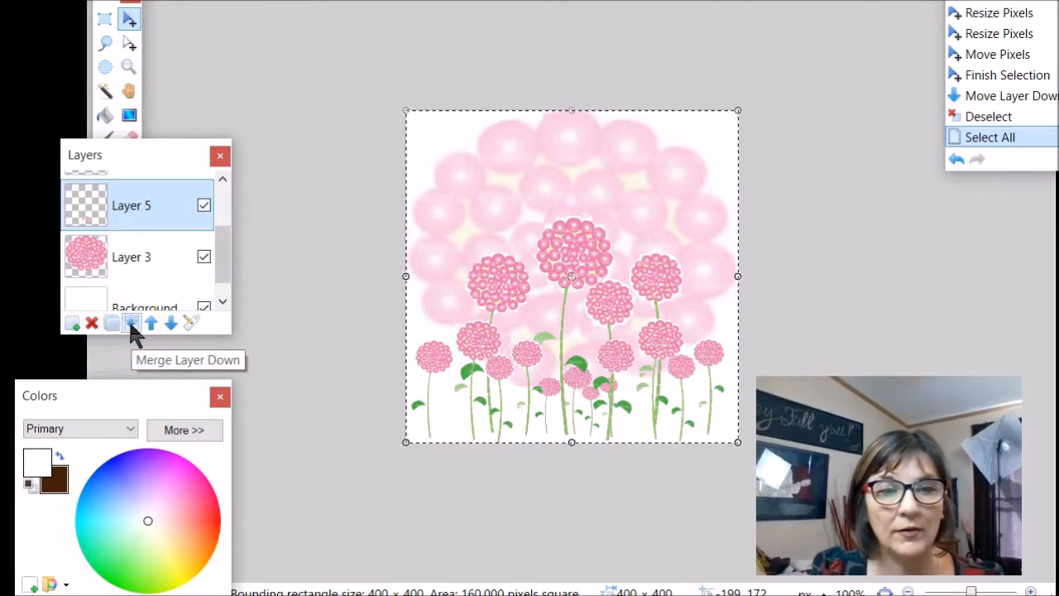
click(74, 323)
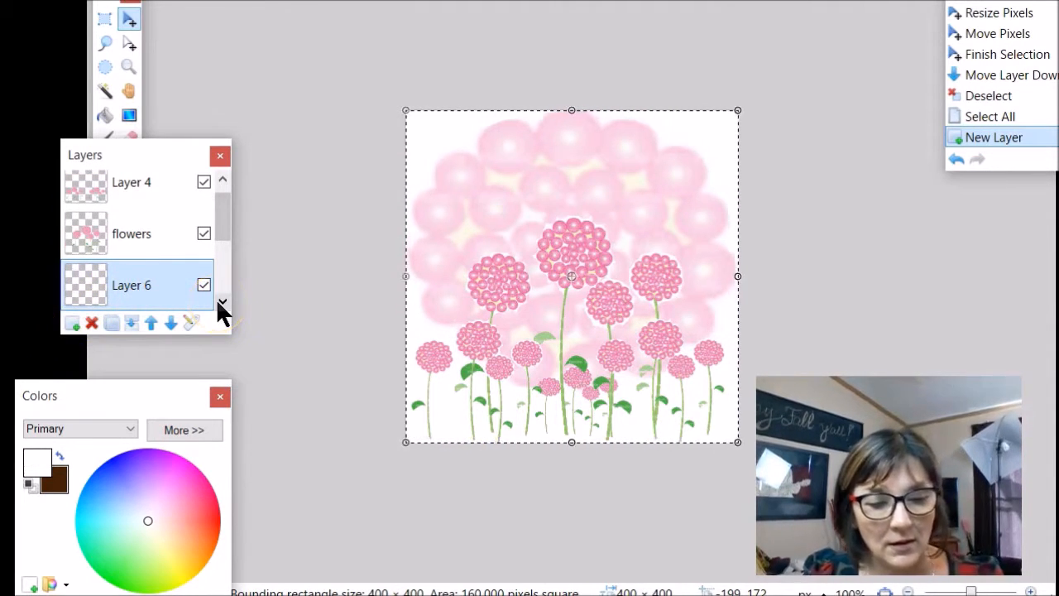
key(ctrl+v)
drag(459, 393, 943, 282)
key(ctrl+d)
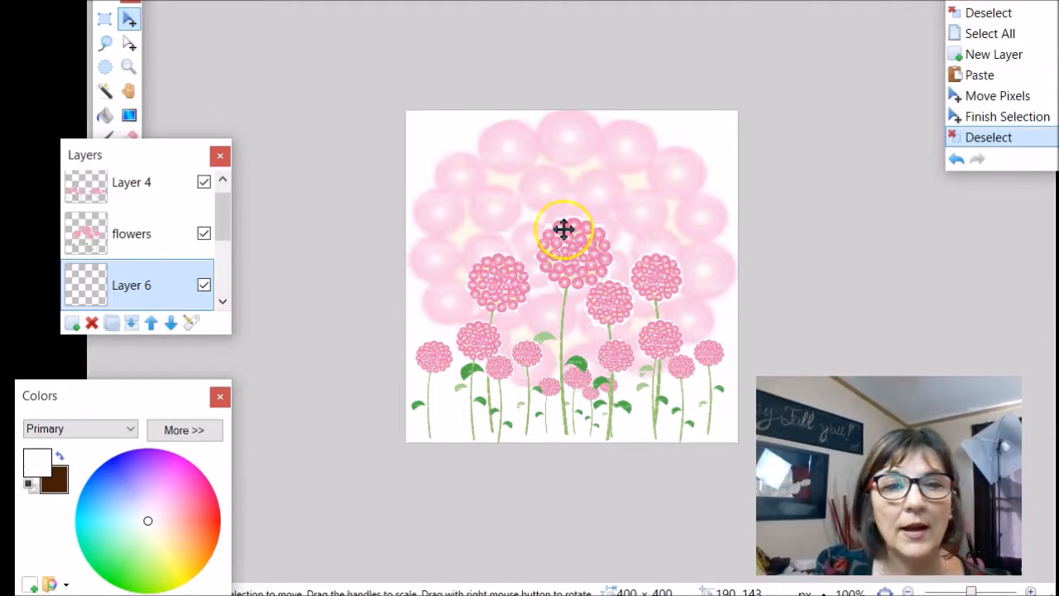
Step: Sample a pink from the tall central flower head on the "flowers" layer as the primary color
mouse_move(217, 217)
mouse_down()
mouse_move(201, 107)
mouse_move(230, 190)
mouse_move(222, 202)
mouse_up()
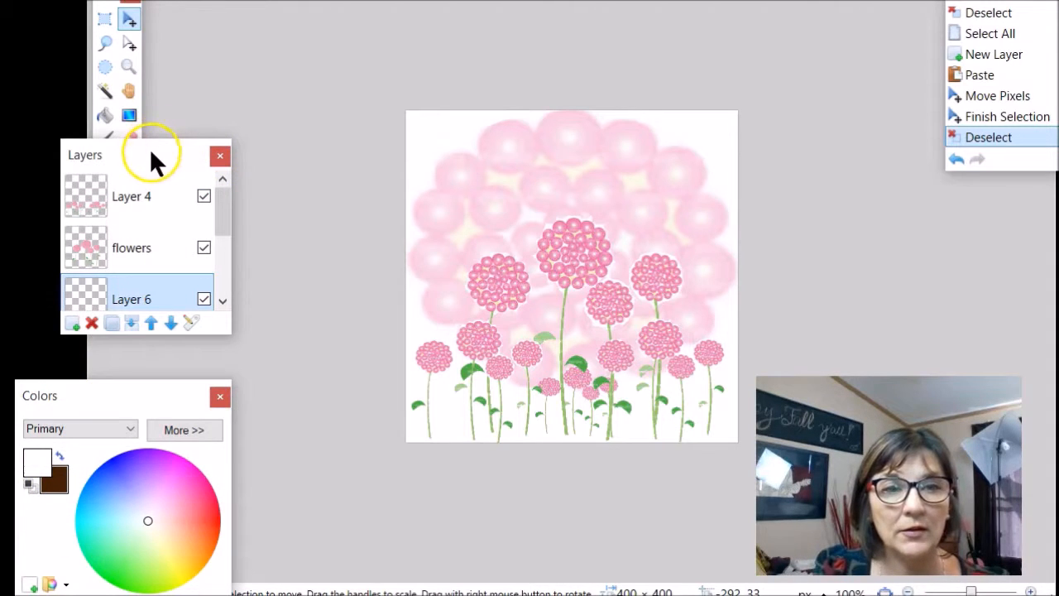
drag(151, 156, 128, 194)
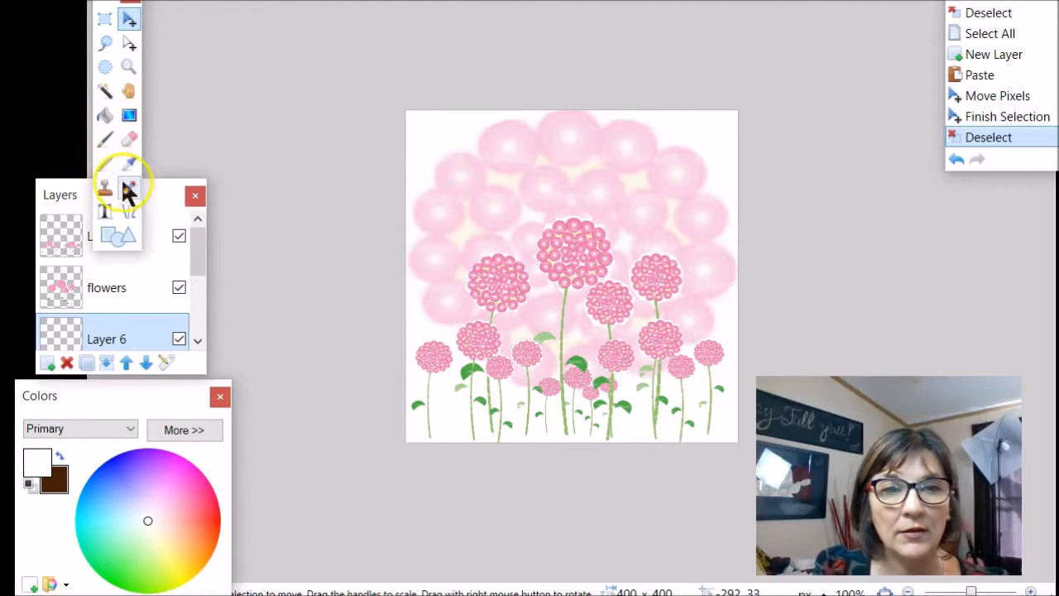
click(129, 163)
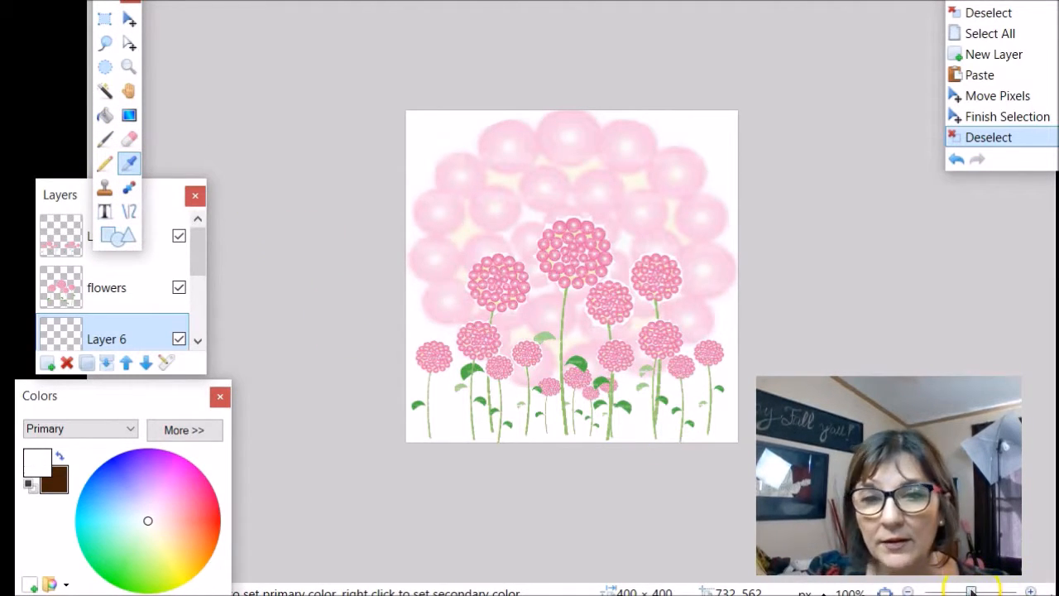
drag(972, 591, 991, 590)
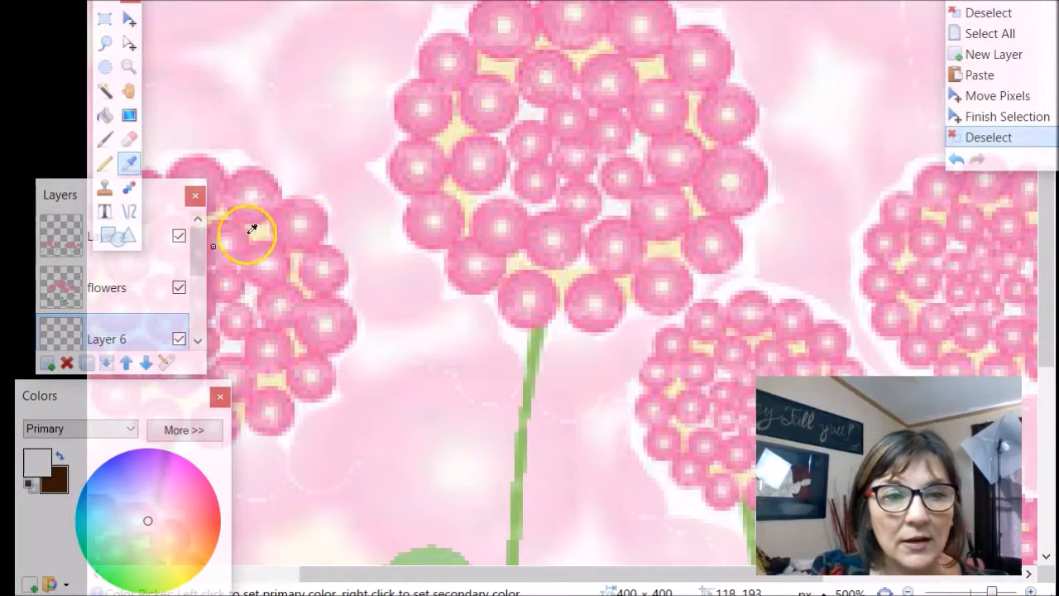
click(74, 290)
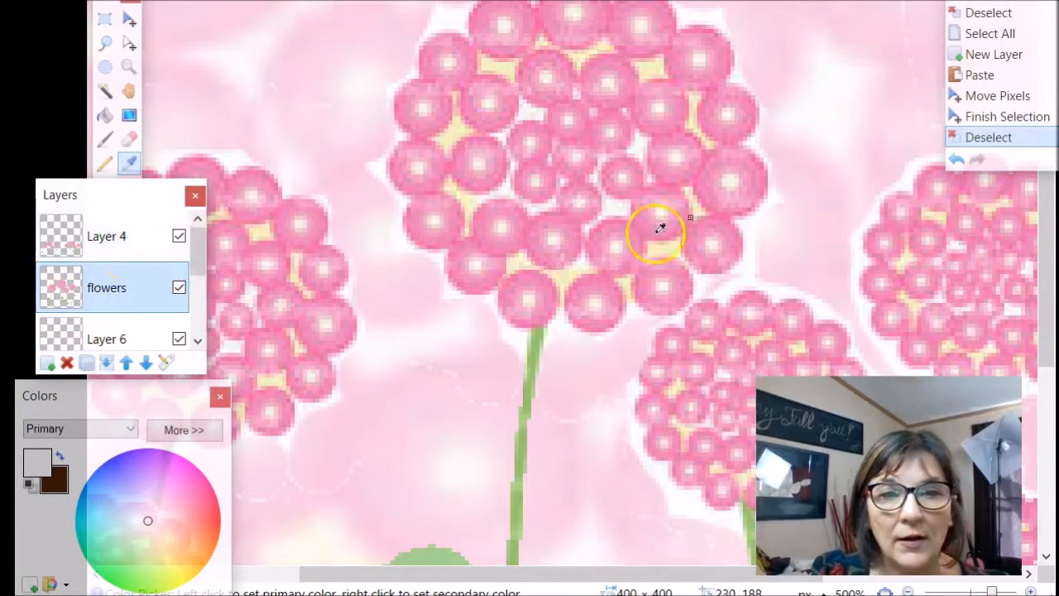
click(508, 171)
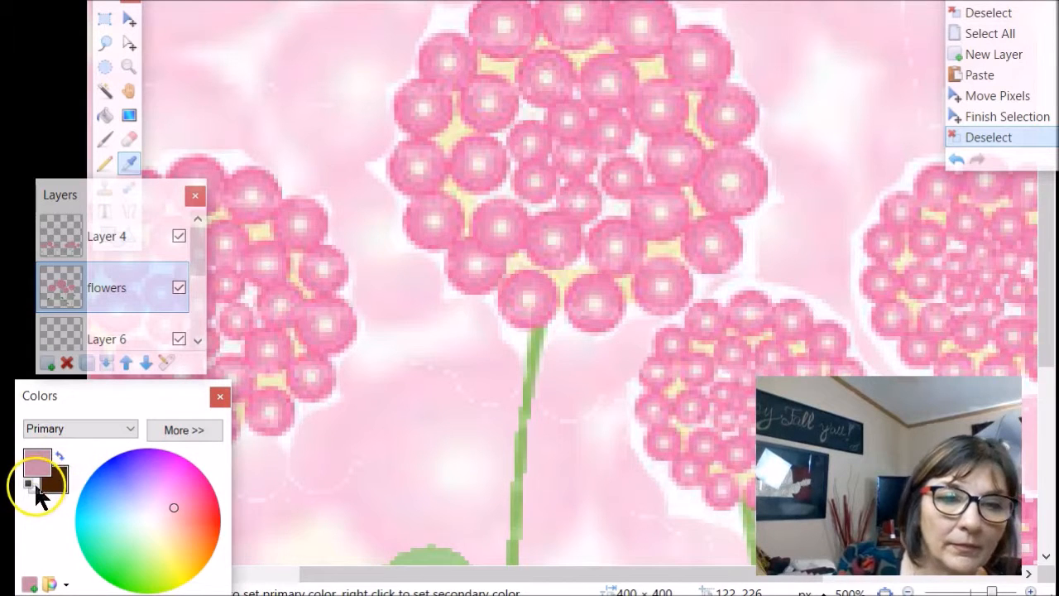
Step: Raise the primary color's saturation to 92 for a deep pink, hex C40F60
click(186, 430)
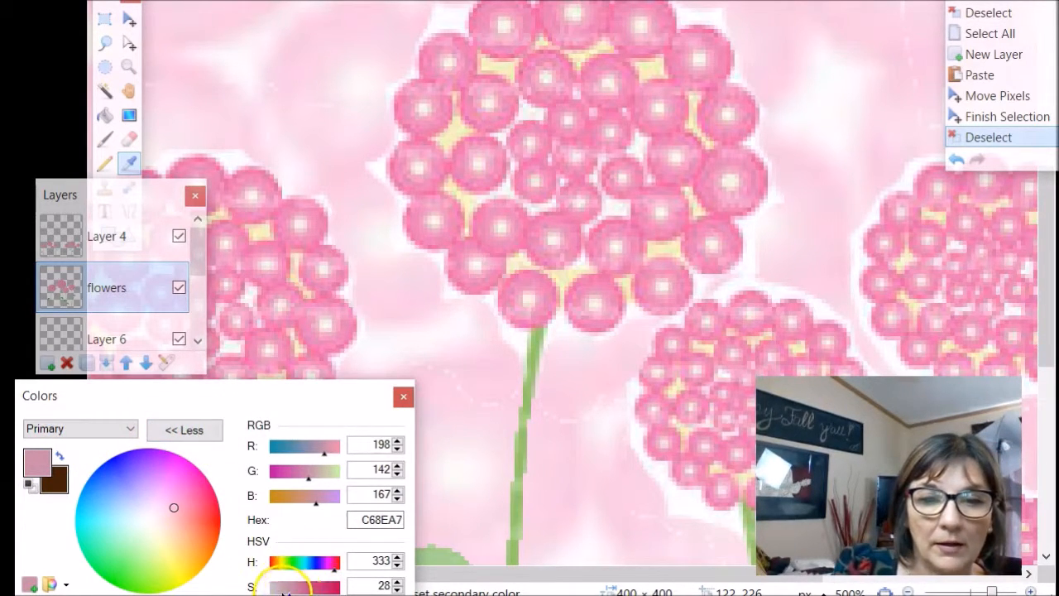
drag(284, 591, 330, 589)
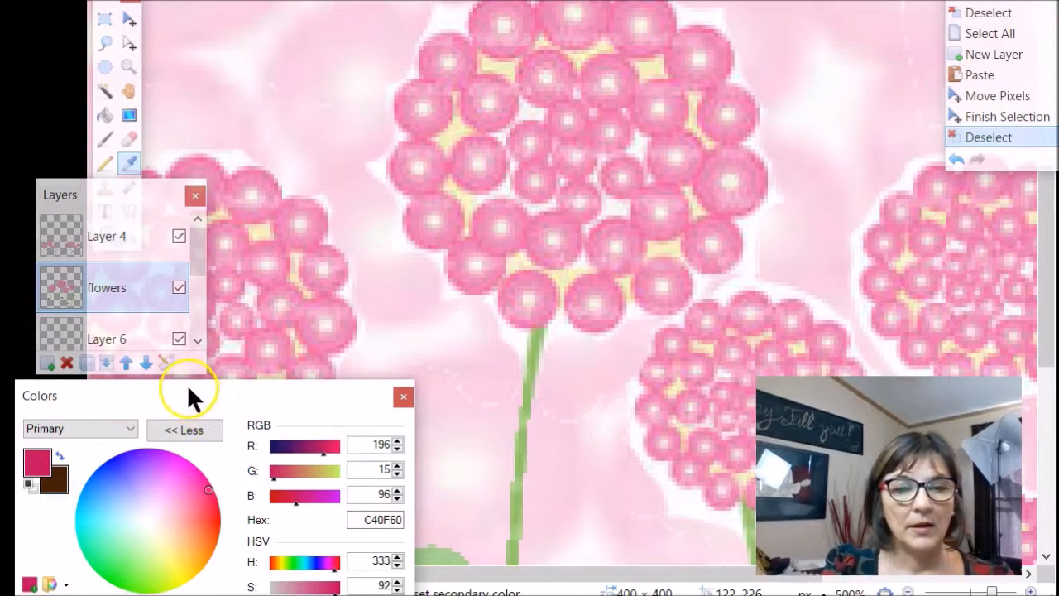
drag(190, 385, 170, 310)
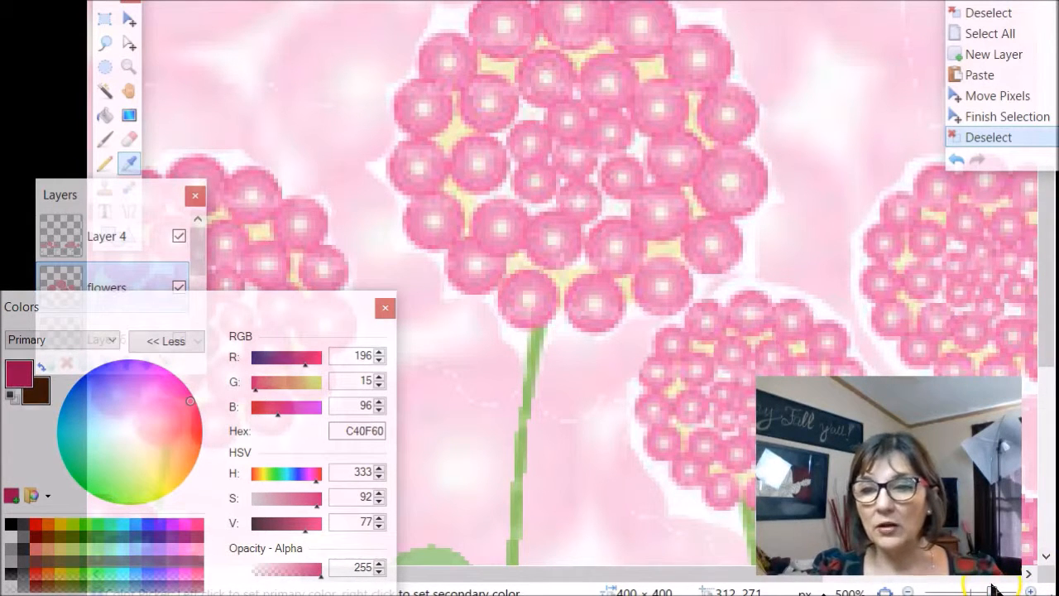
Step: Add a new layer above Layer 4, at the top of the layer stack
drag(993, 591, 973, 591)
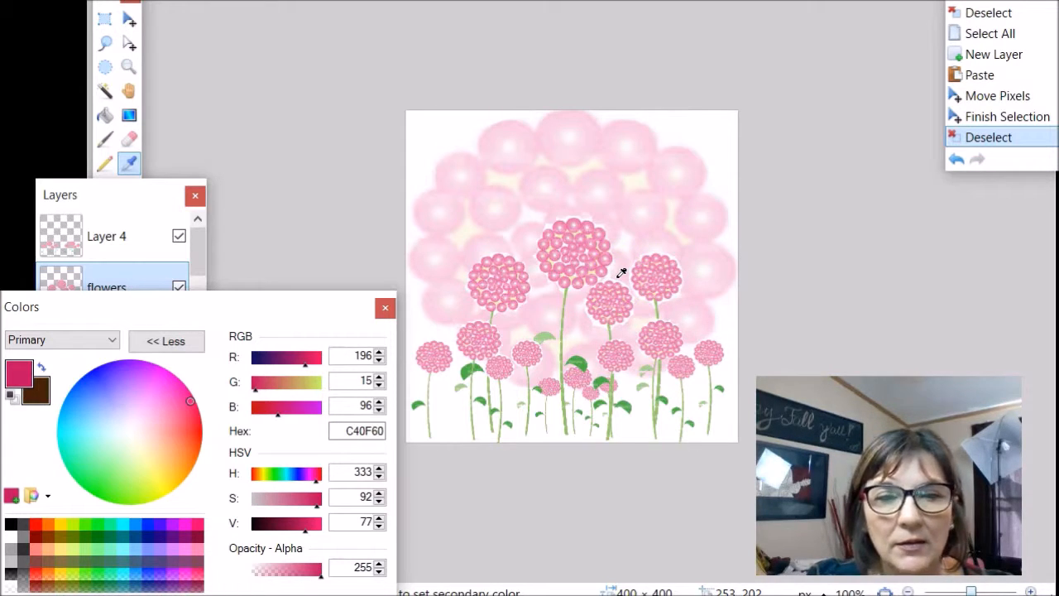
click(162, 234)
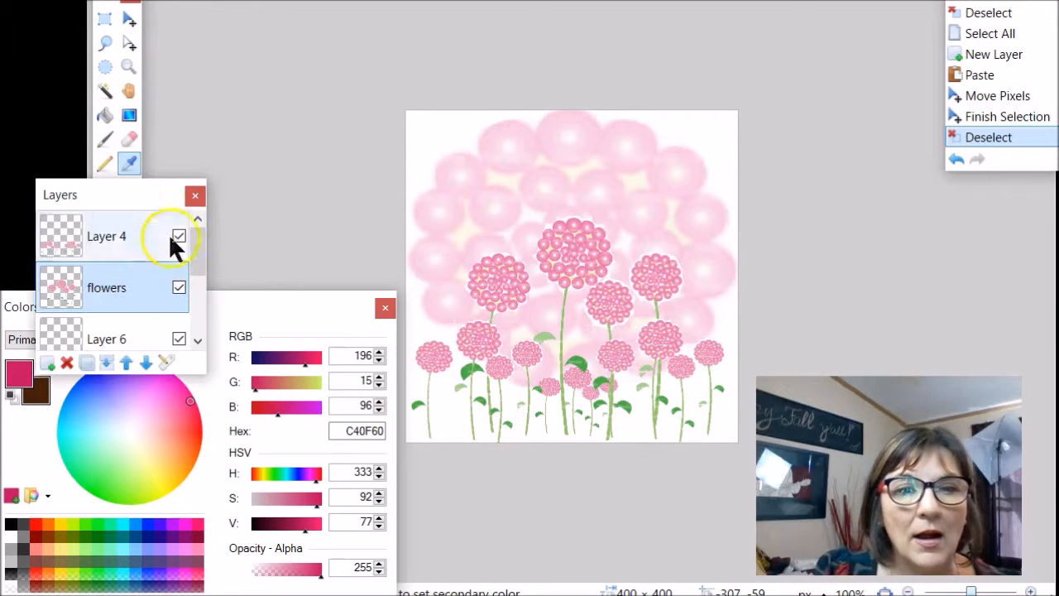
click(165, 228)
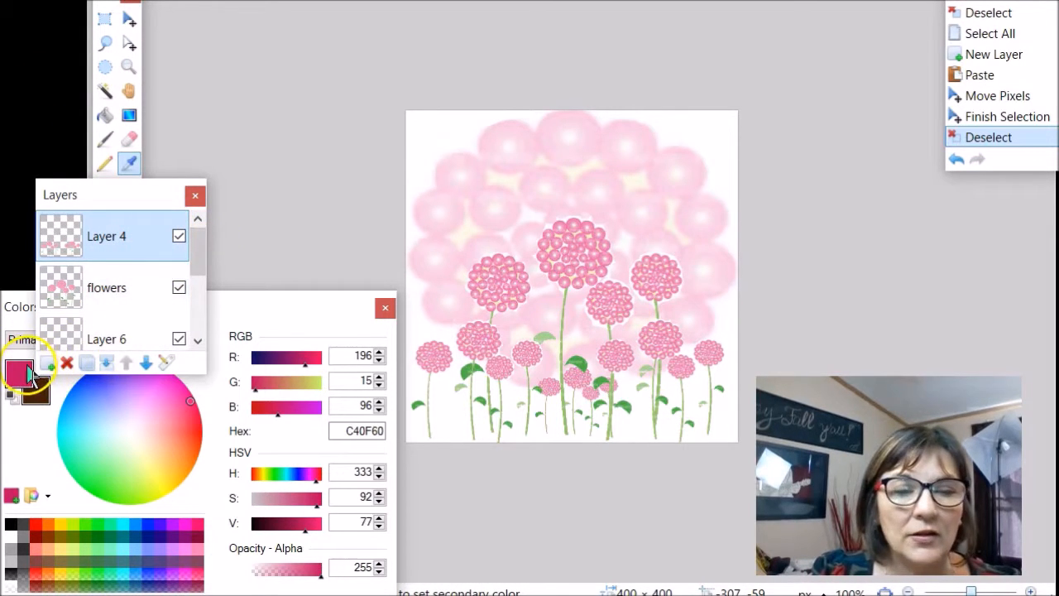
click(47, 364)
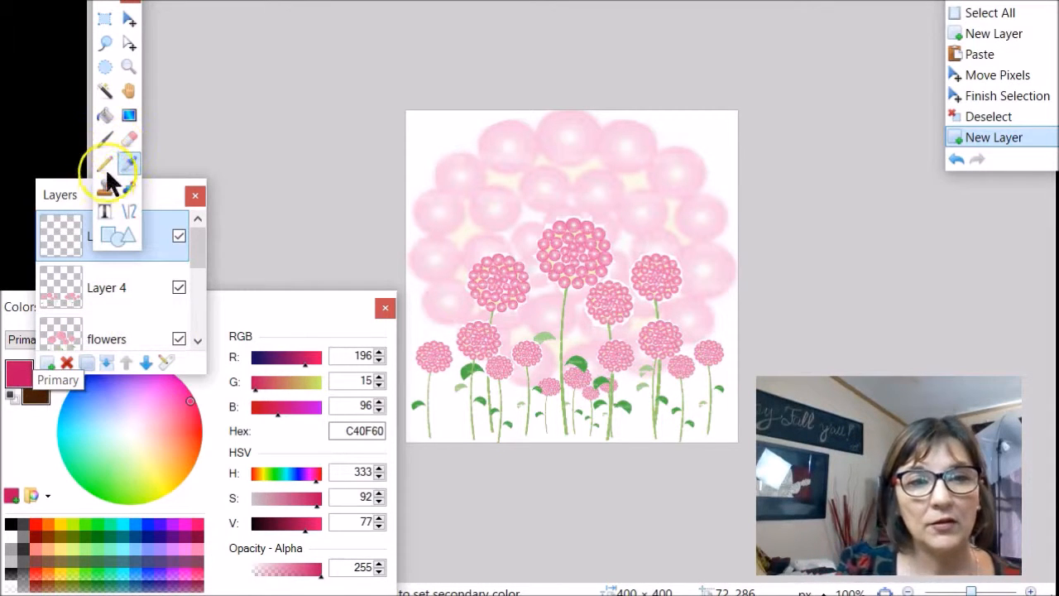
Step: Add the text "cbk design" near the lower-left corner of the canvas on the new layer
click(105, 214)
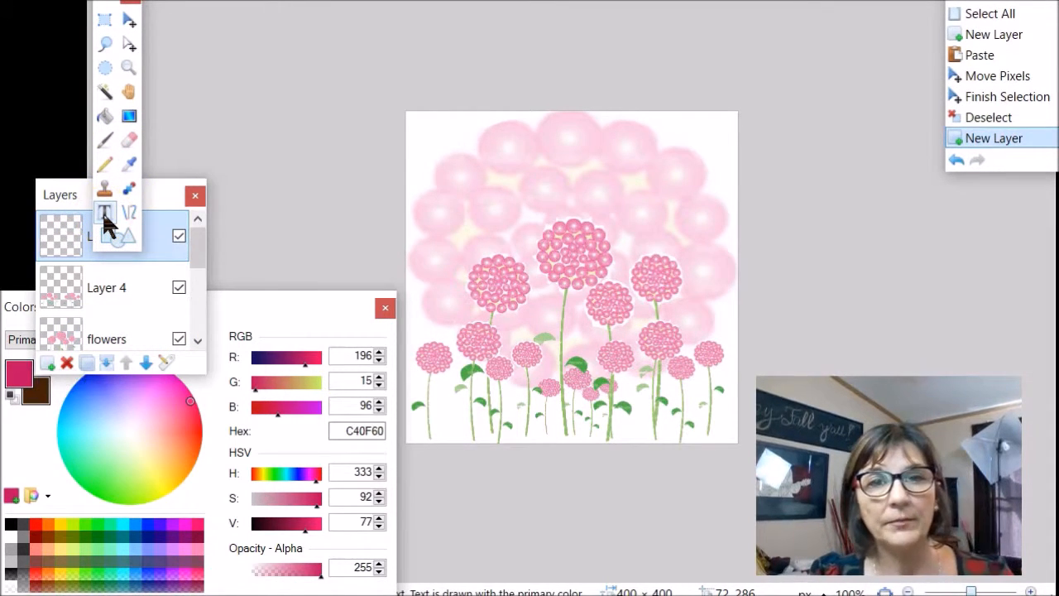
click(420, 437)
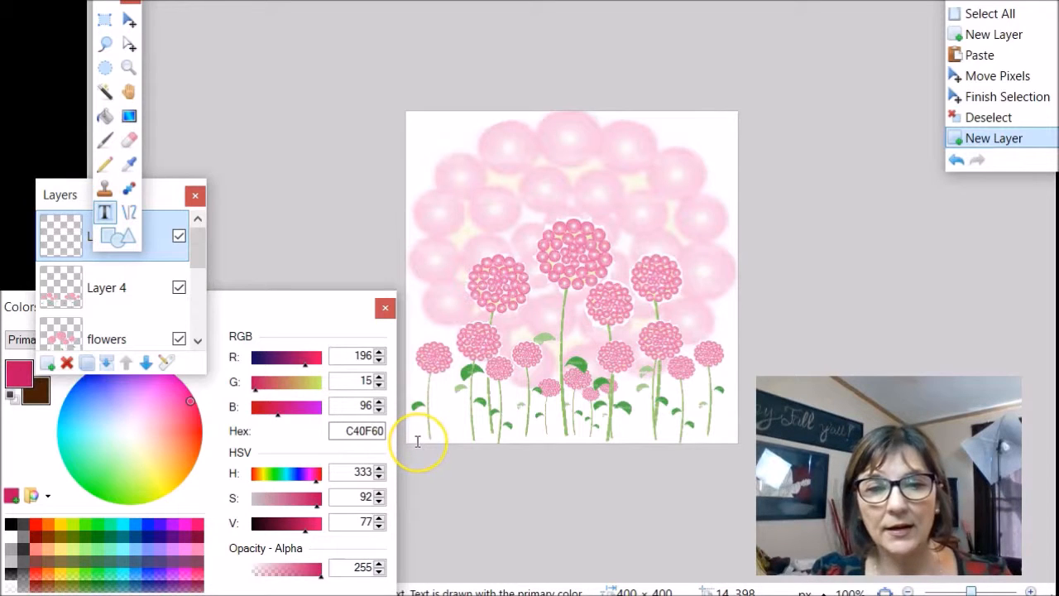
click(418, 440)
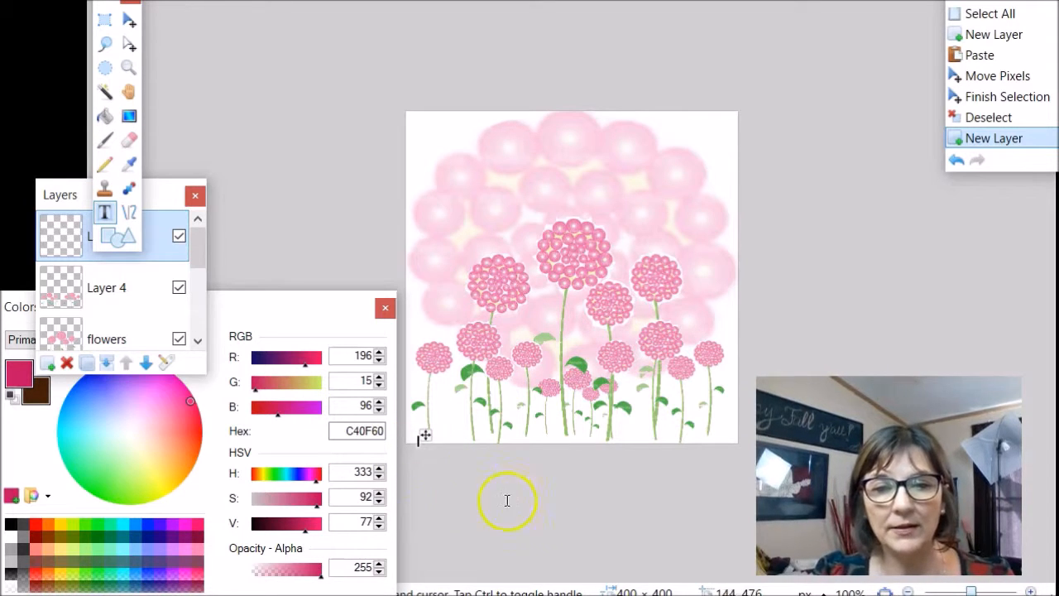
text(chk design)
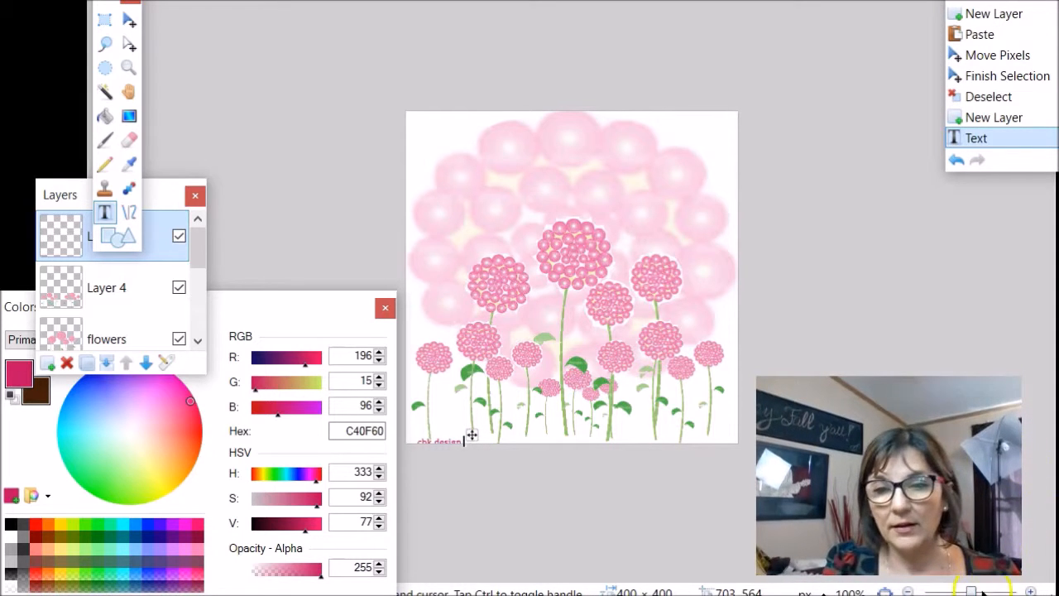
Step: Move the credit text up and inward from the canvas's bottom edge so that it fits fully inside the image
drag(974, 591, 984, 590)
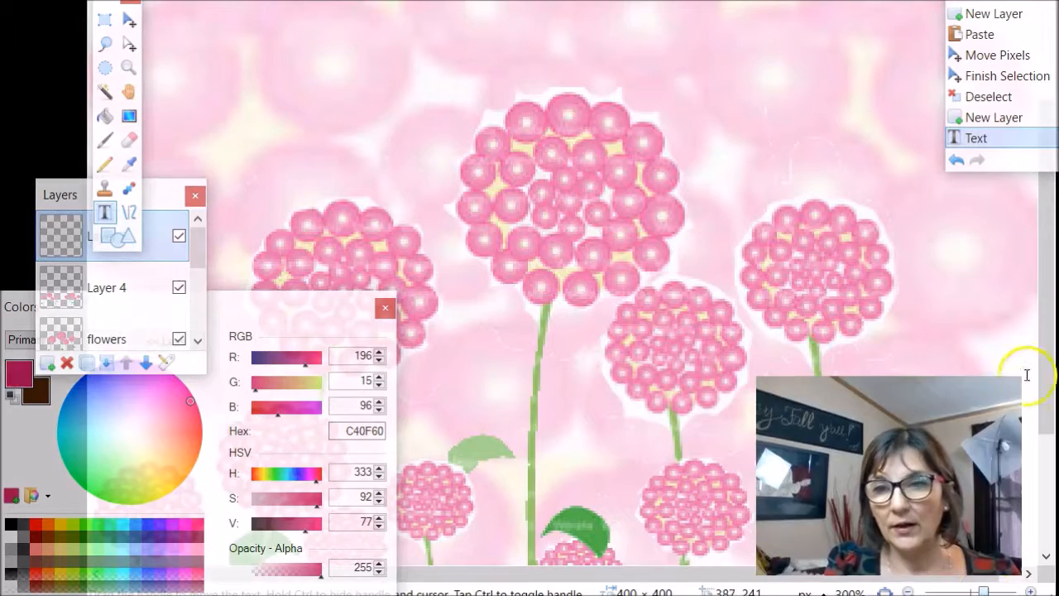
drag(1045, 378, 1046, 532)
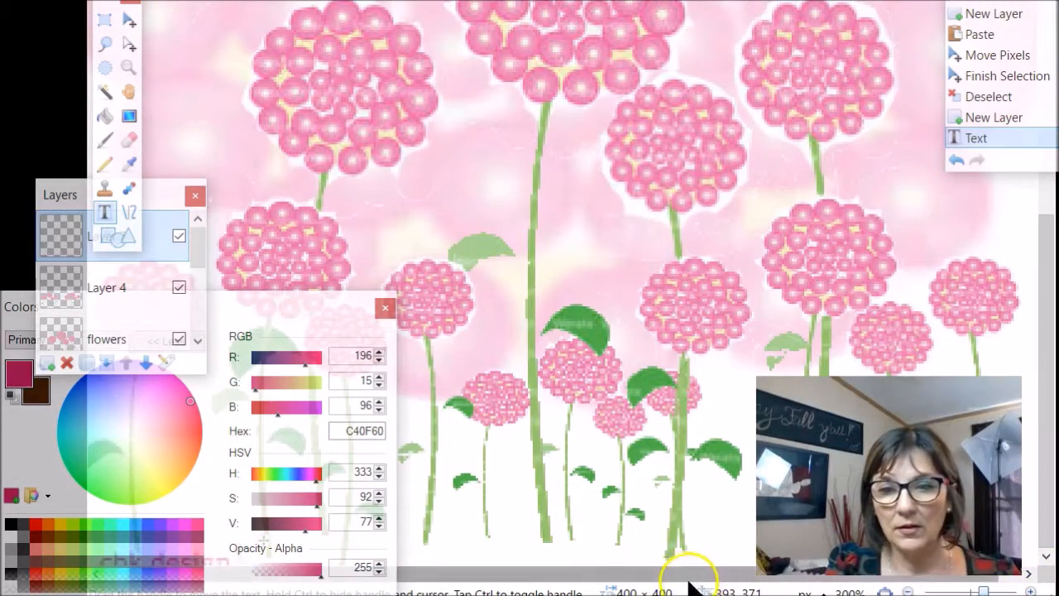
drag(981, 592, 996, 591)
drag(1045, 345, 1045, 517)
drag(491, 574, 177, 548)
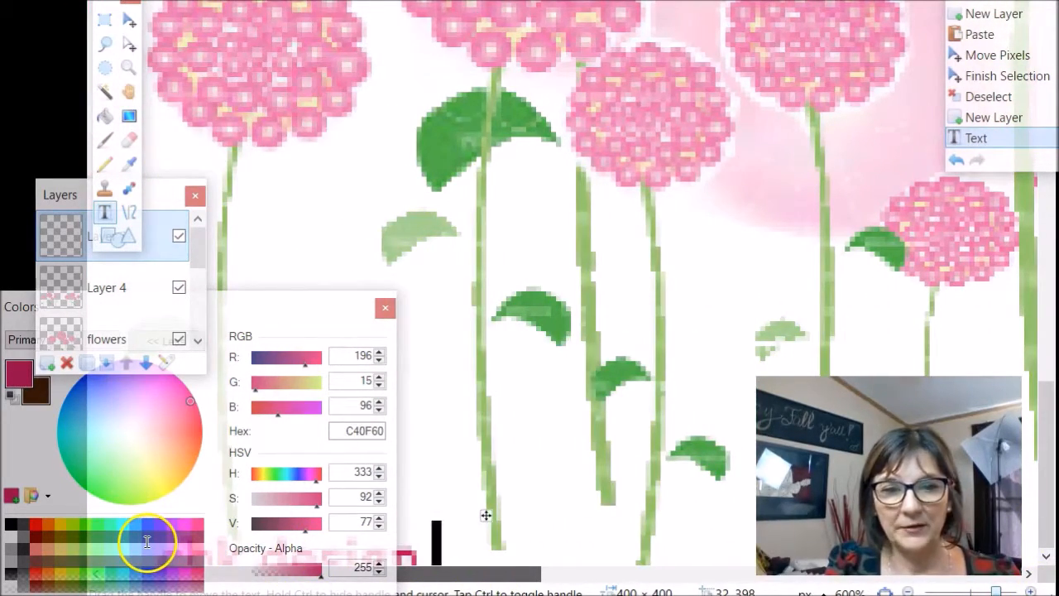
drag(260, 308, 2, 225)
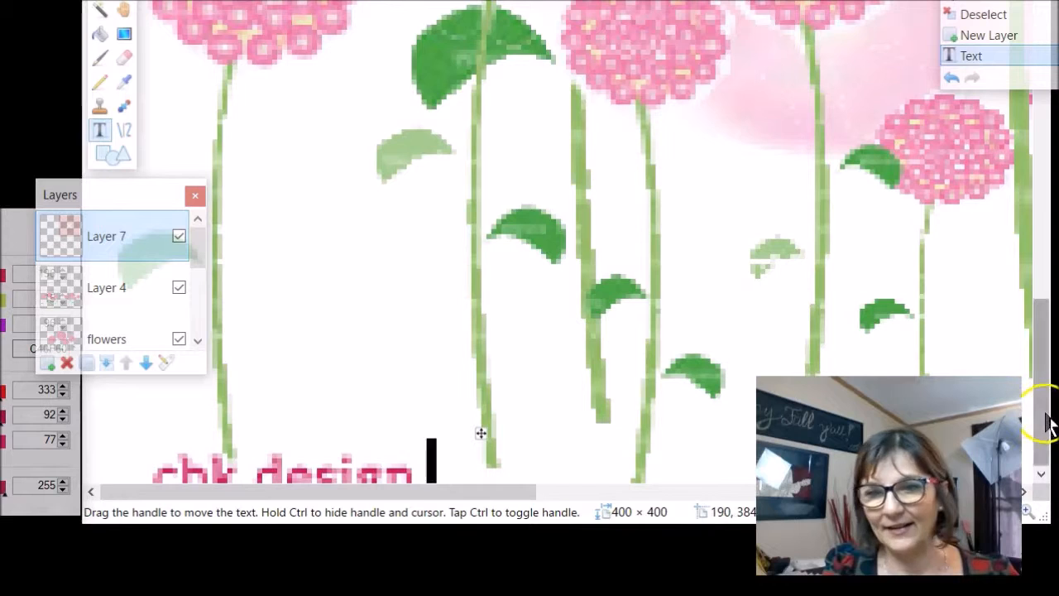
key(BackSpace)
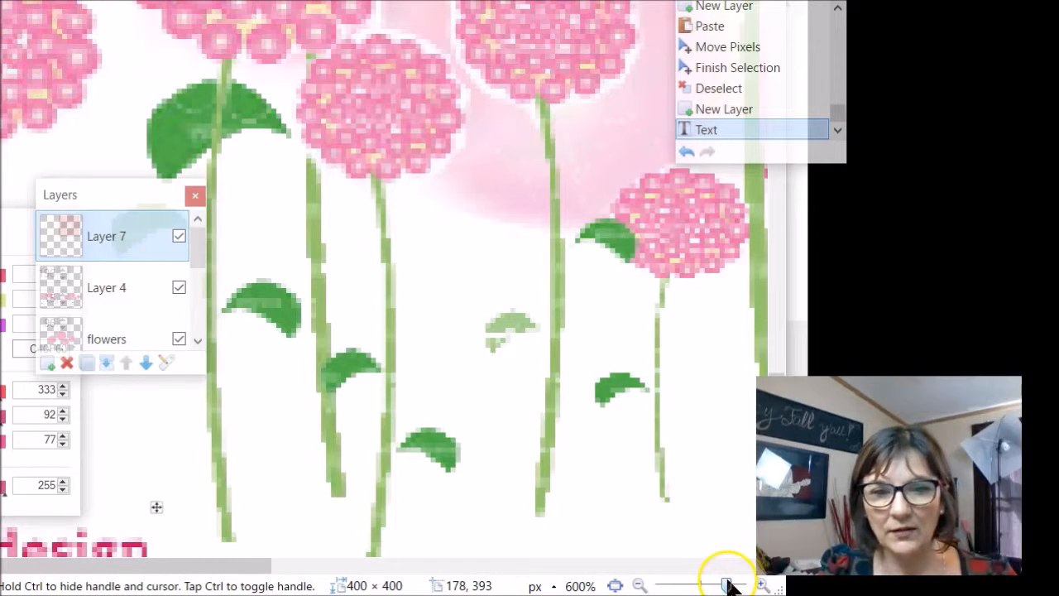
drag(149, 501, 383, 447)
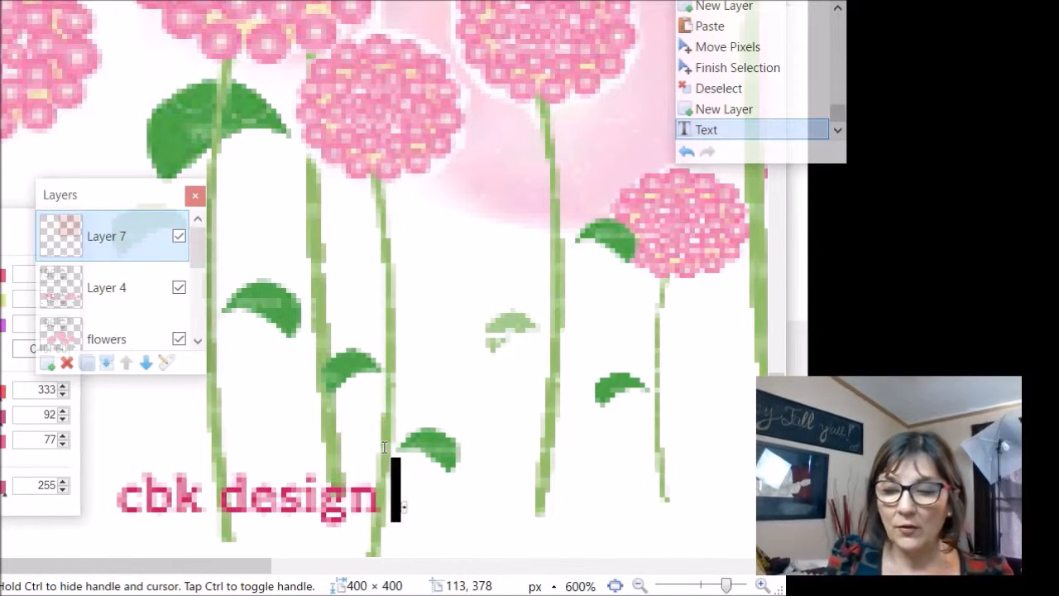
Step: Extend the credit text with "© 2003-2015" and move it into the lower-left corner of the canvas
text(© 2003-)
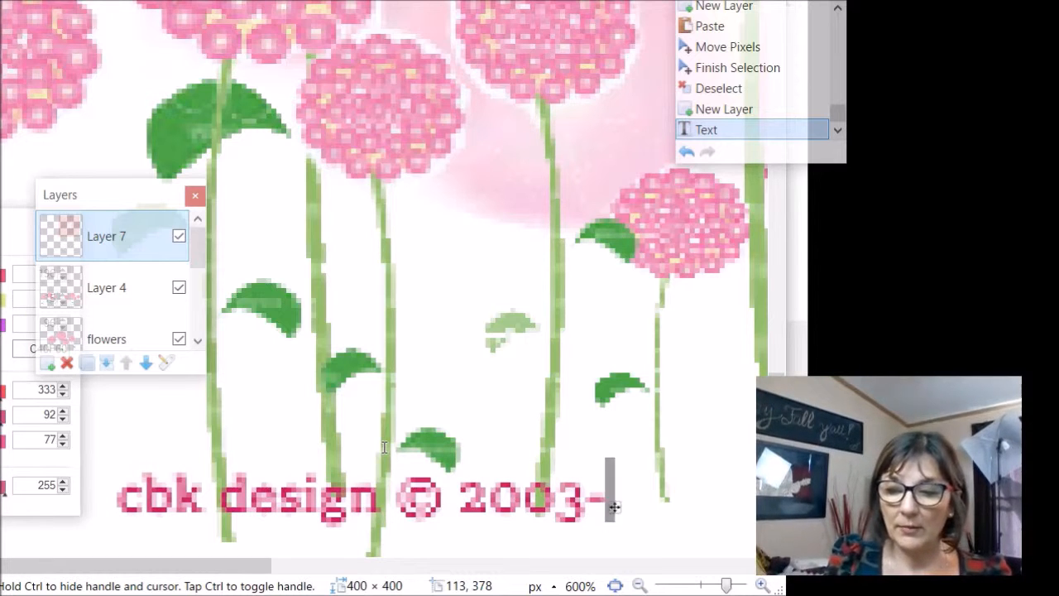
text(2015)
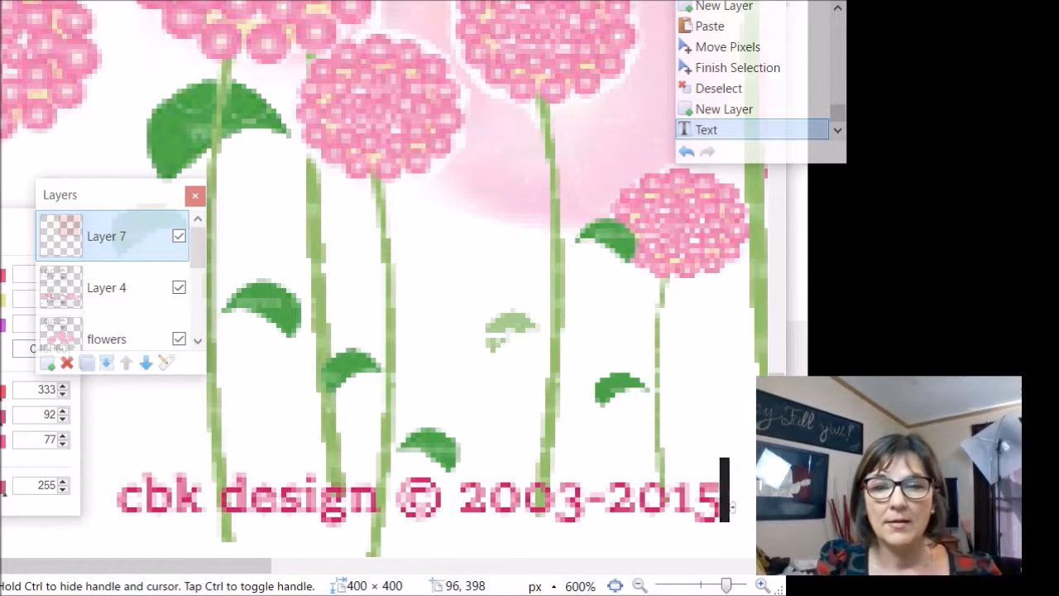
click(702, 584)
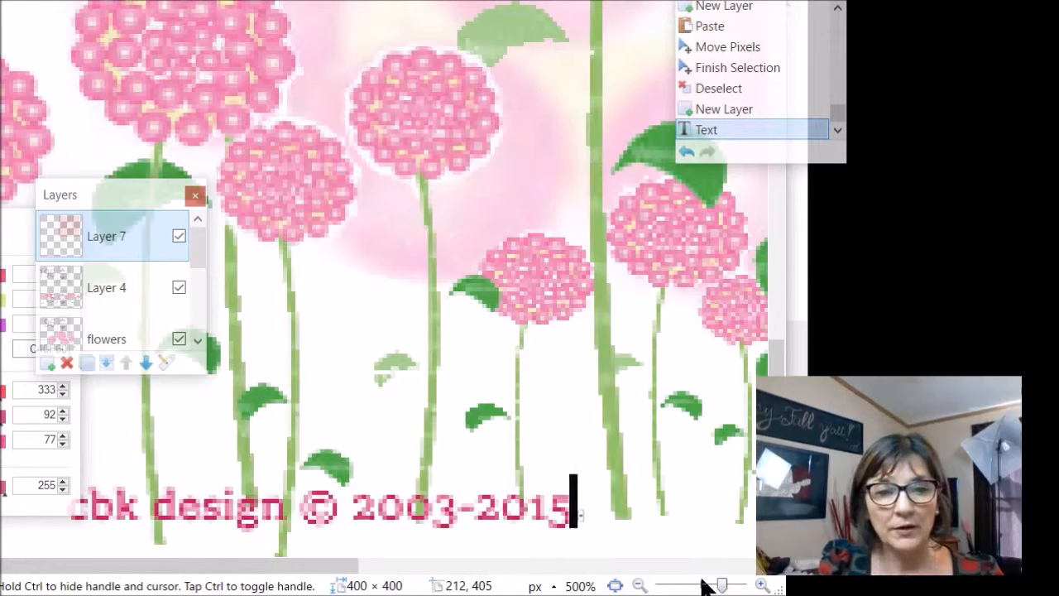
click(702, 583)
click(703, 584)
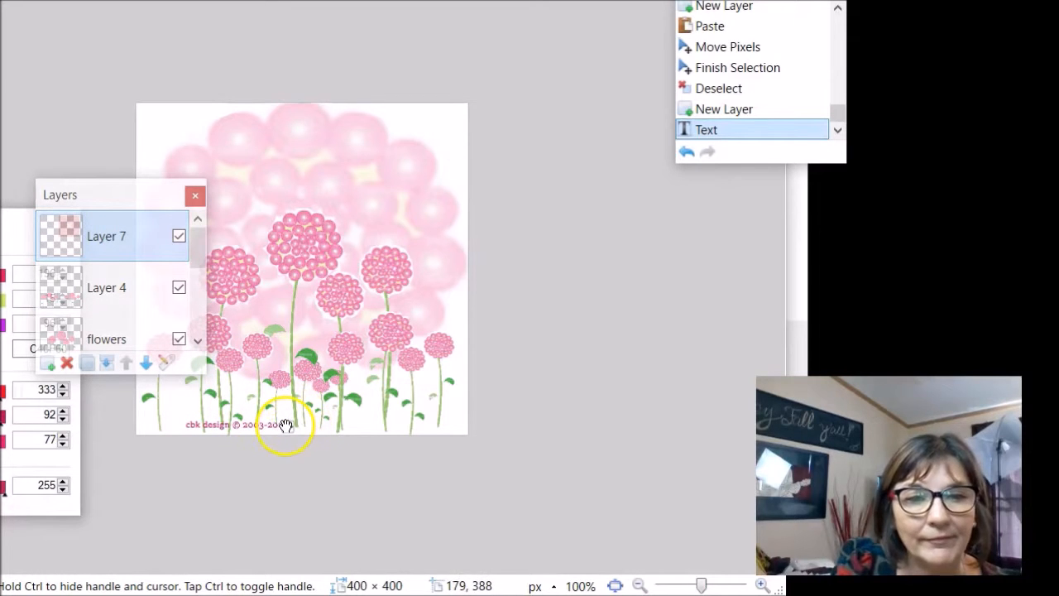
drag(289, 428, 245, 435)
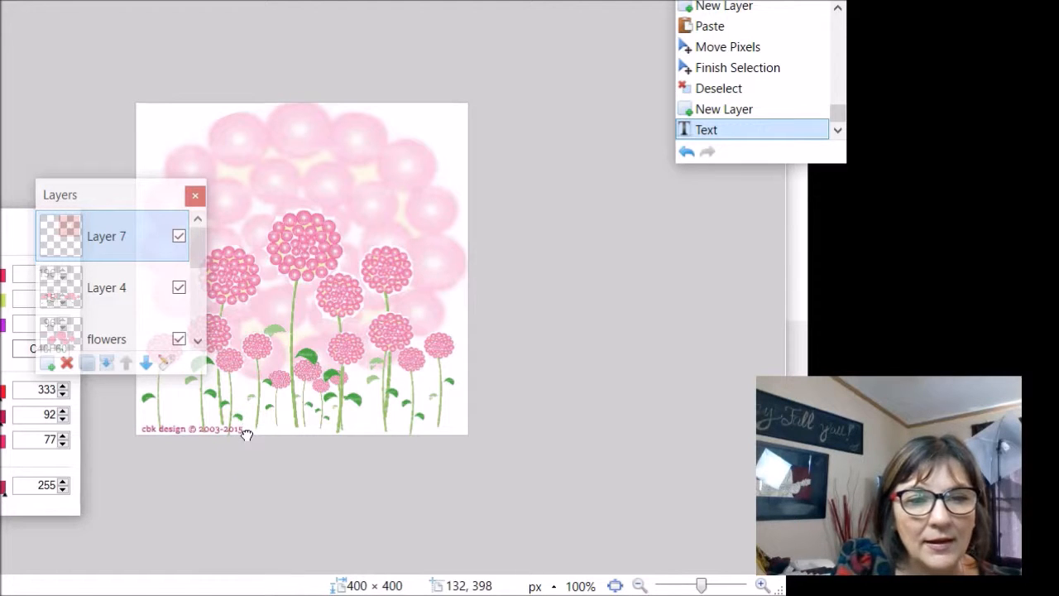
Step: Lower the opacity of Layer 7, which holds the credit text, to 69
double_click(148, 239)
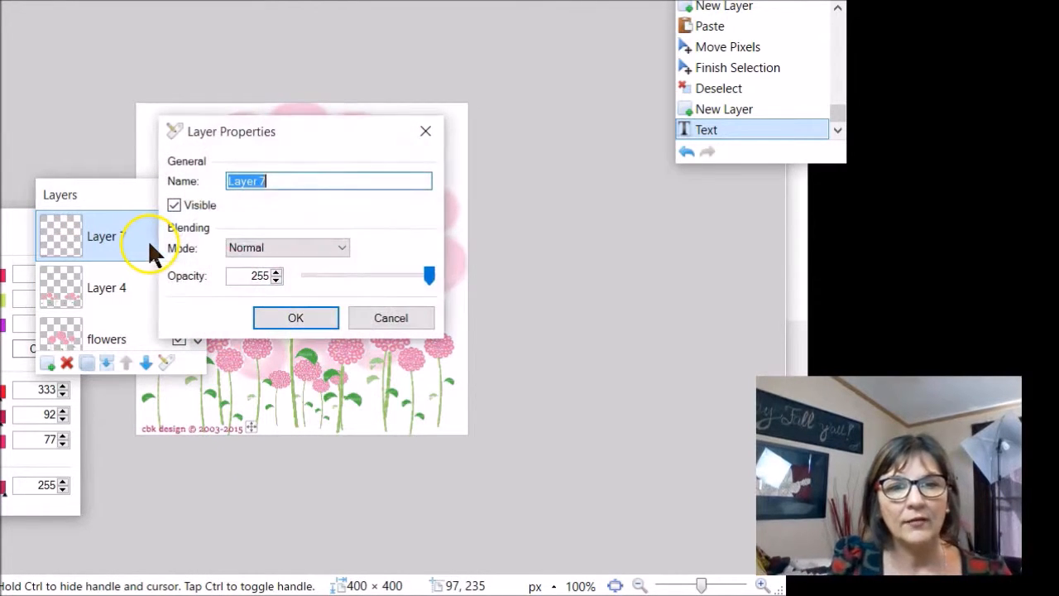
drag(429, 276, 343, 279)
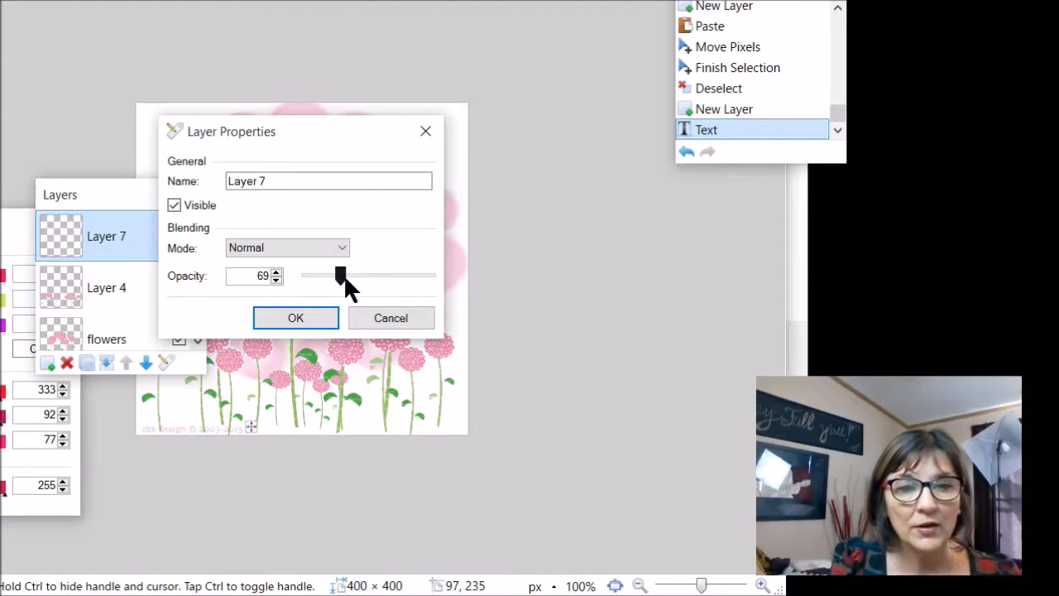
click(263, 317)
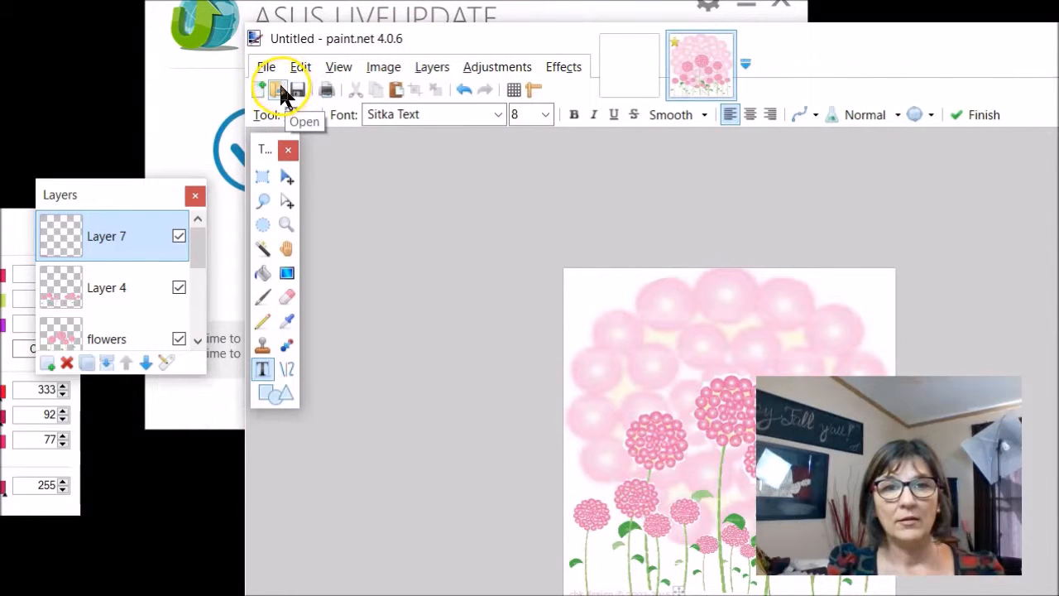
Step: Save the layered design as a paint.net (*.pdn) file named "FLower" in the "1 video reto" folder
double_click(346, 33)
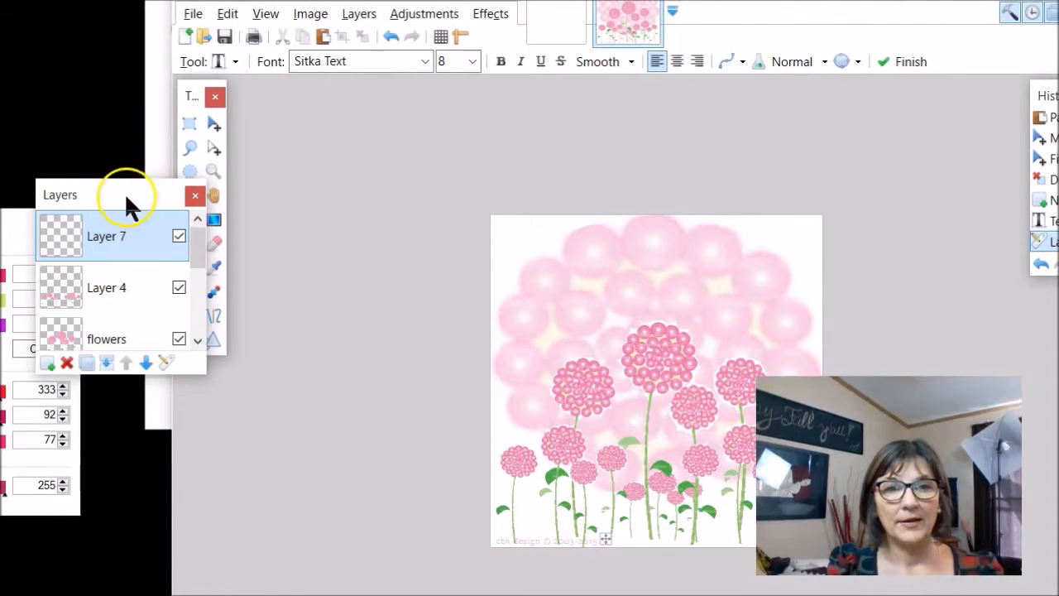
drag(125, 192, 21, 58)
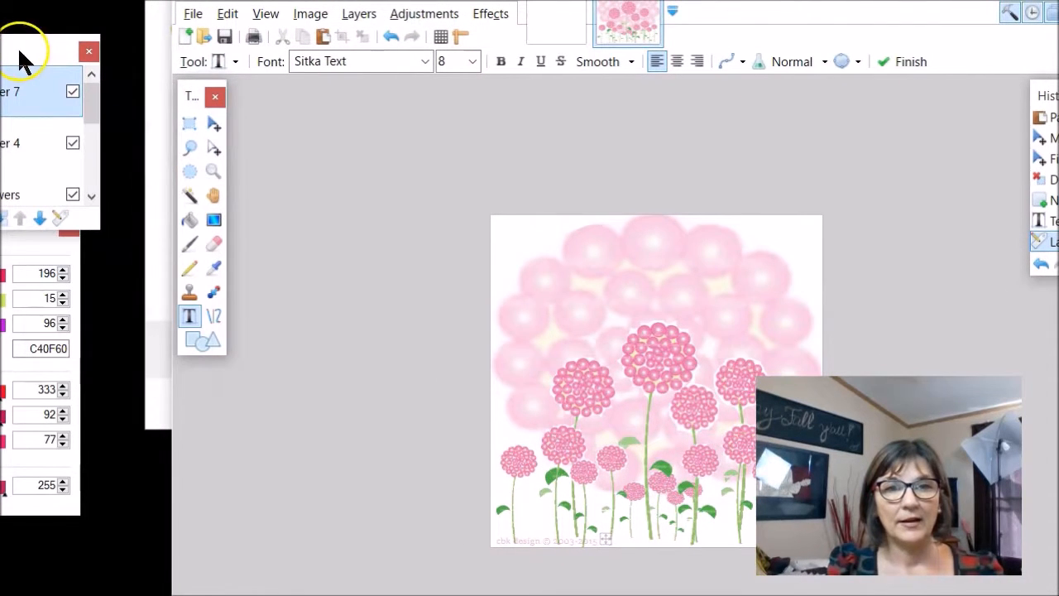
click(195, 15)
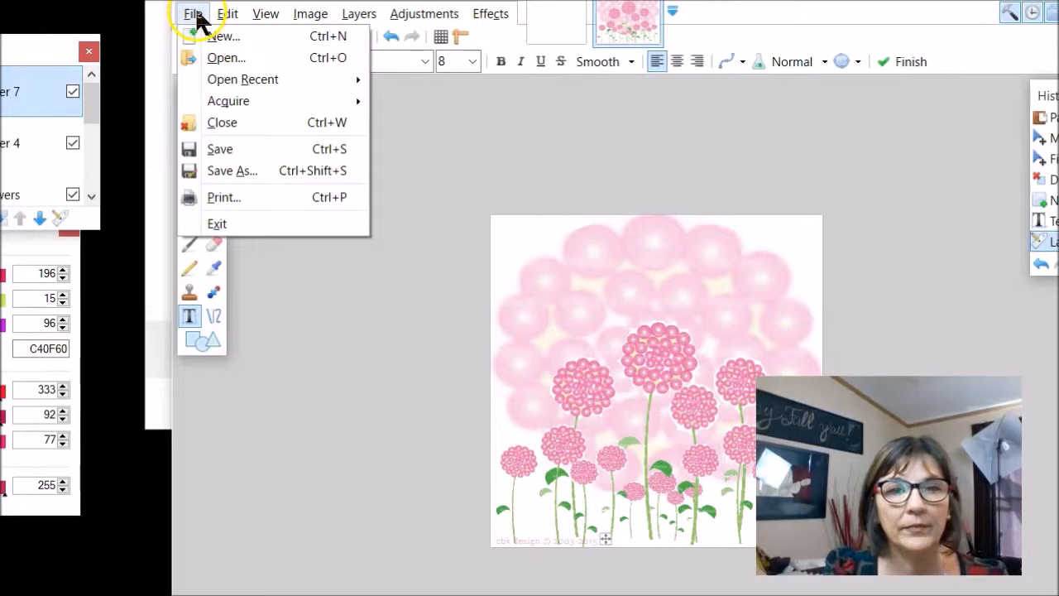
click(201, 171)
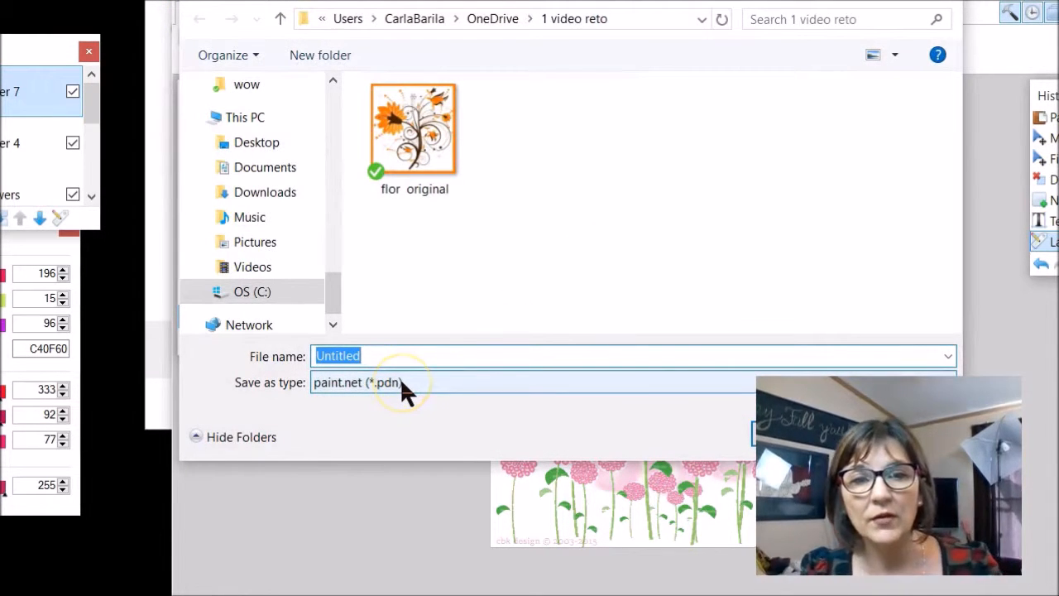
text(FLower)
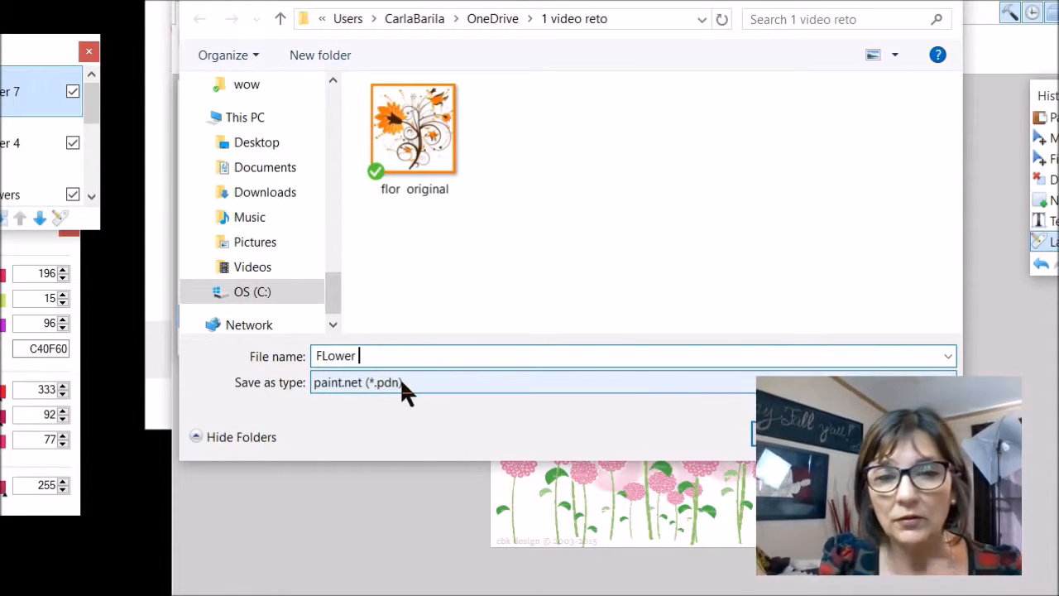
key(Return)
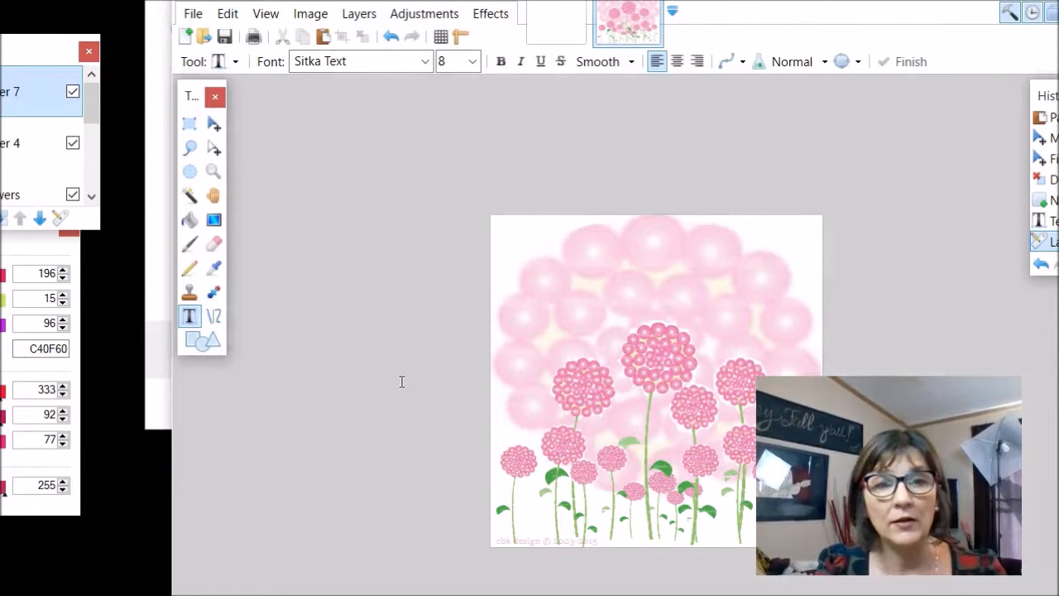
Step: Save another copy in PNG format in the same folder, under a file name beginning "FLower origi"
click(195, 16)
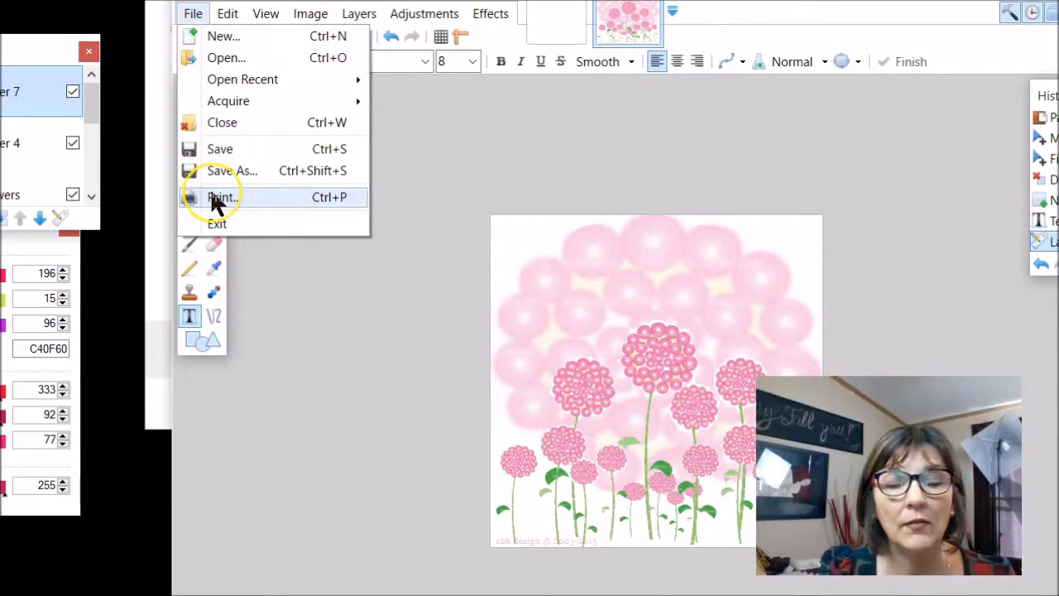
click(217, 171)
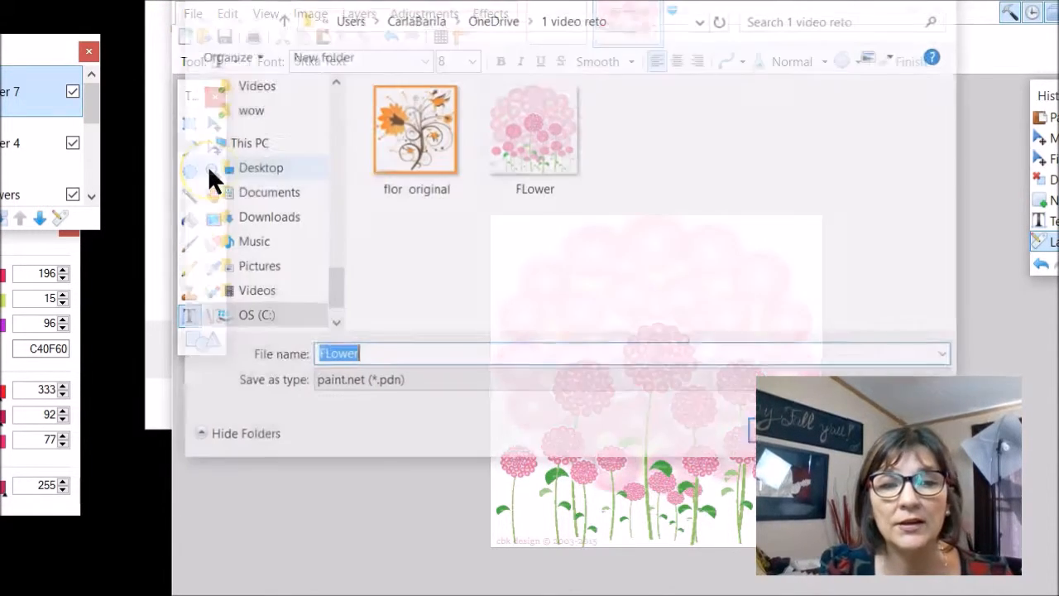
click(409, 380)
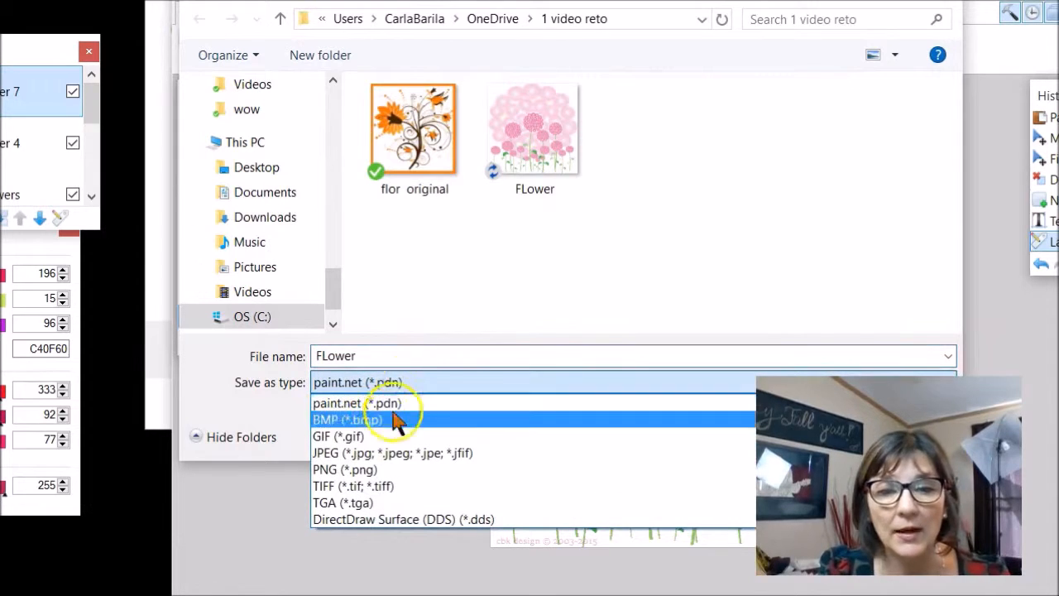
click(366, 469)
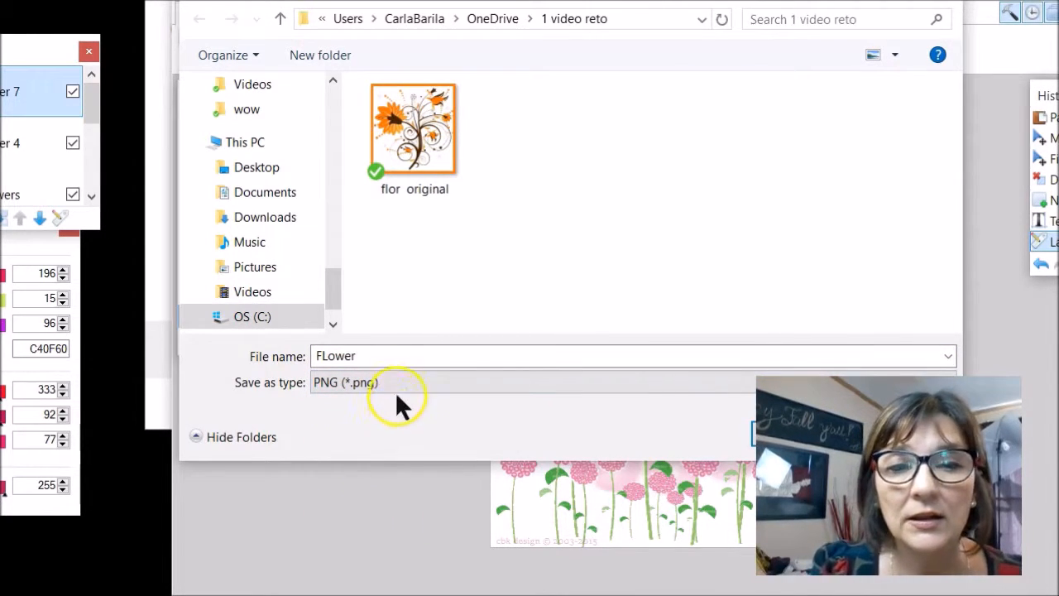
double_click(391, 357)
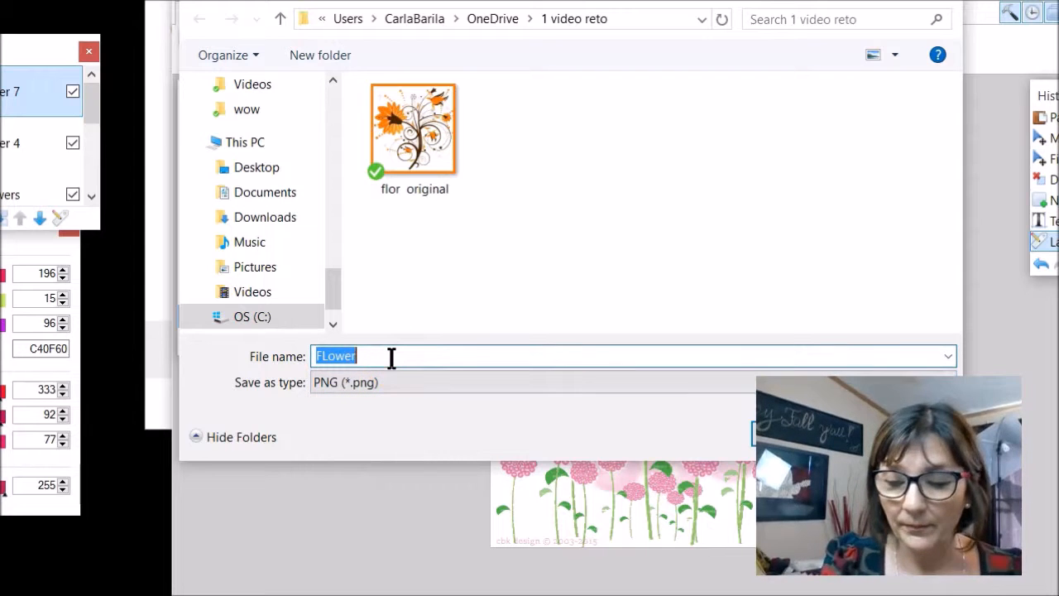
click(391, 357)
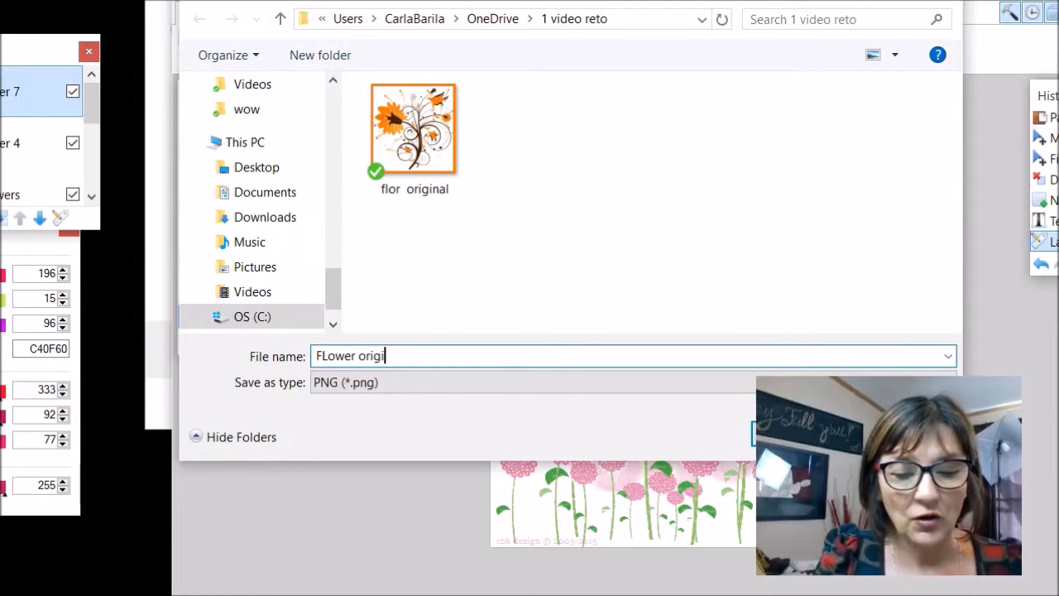
key(Return)
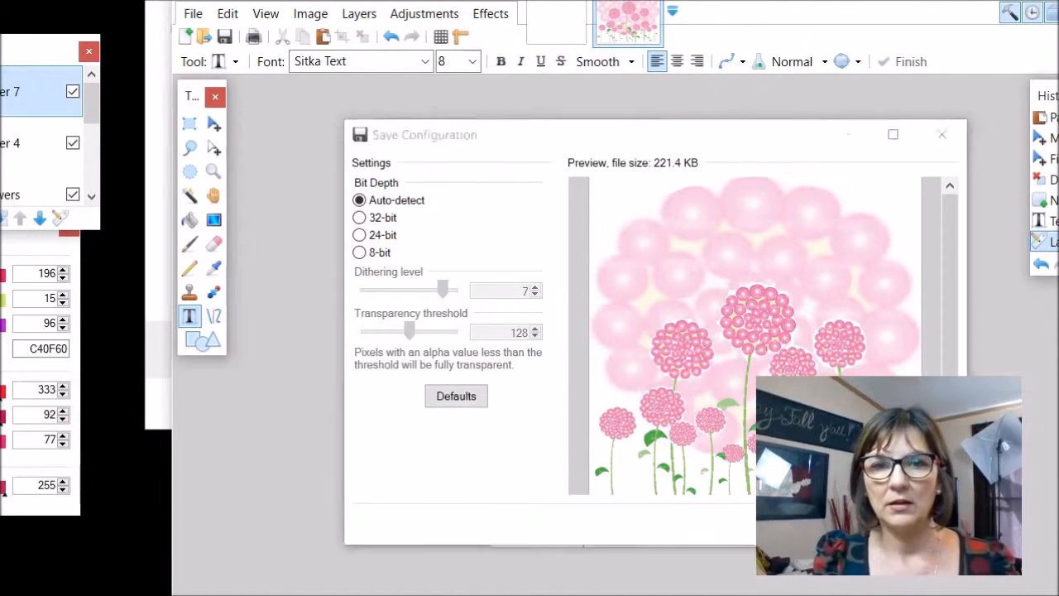
Step: Accept the auto-detect bit depth, flatten the image for the PNG save, and bring the Layers window beside the canvas
drag(699, 147, 431, 96)
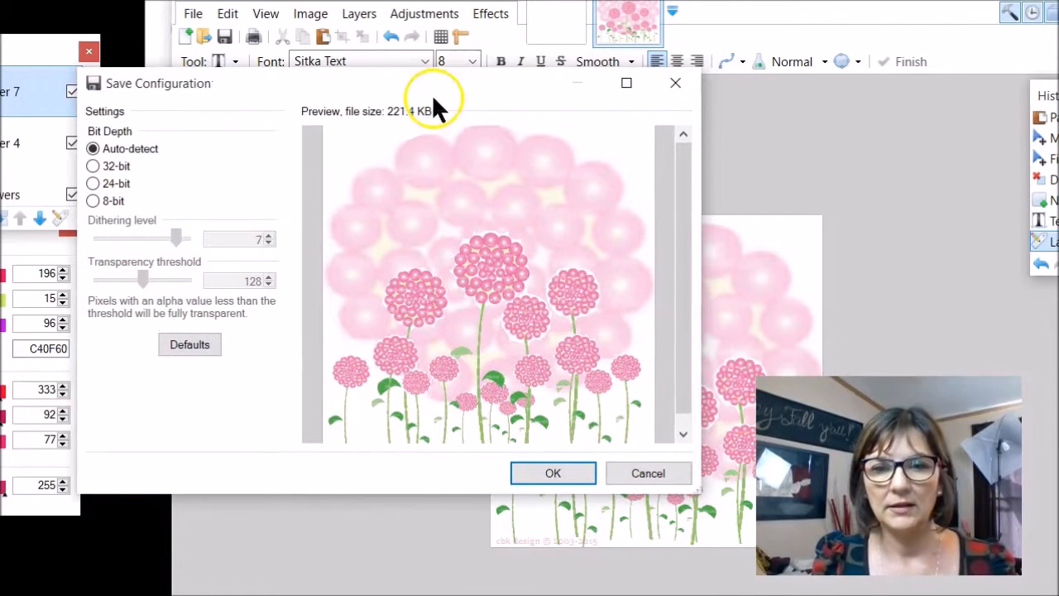
click(577, 475)
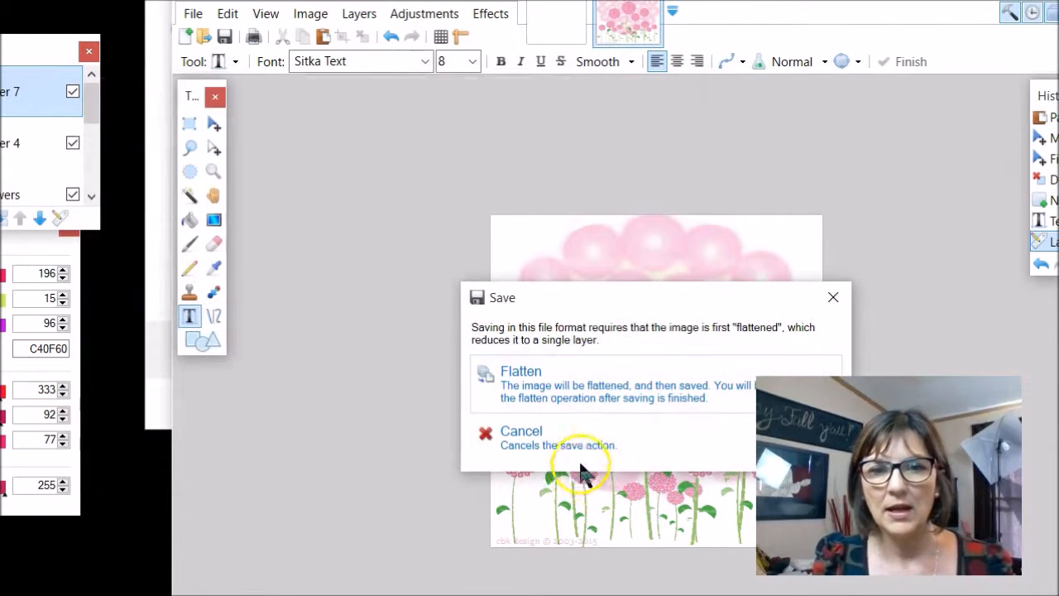
click(578, 377)
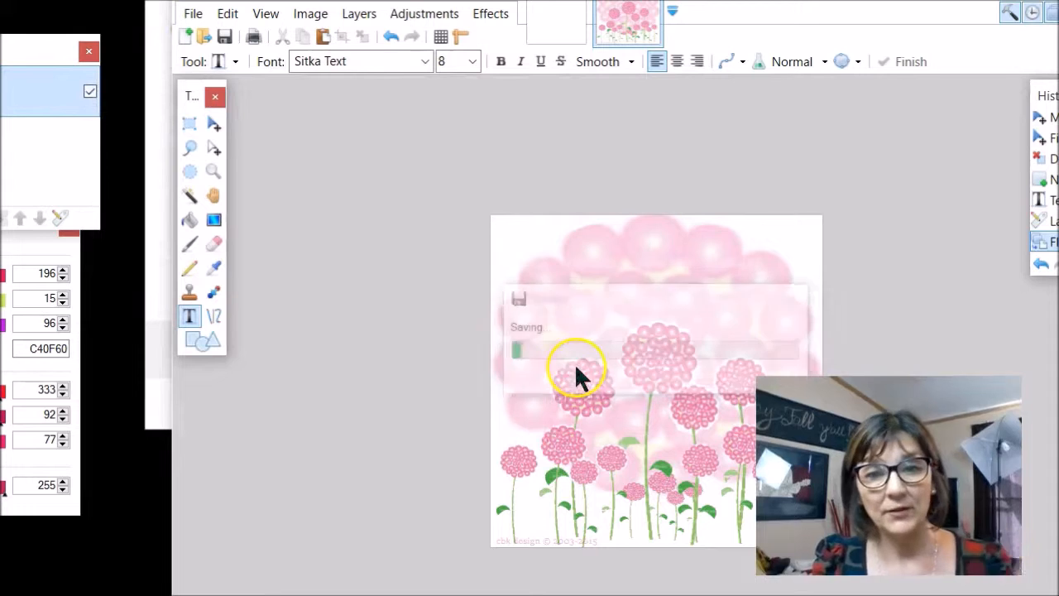
click(71, 72)
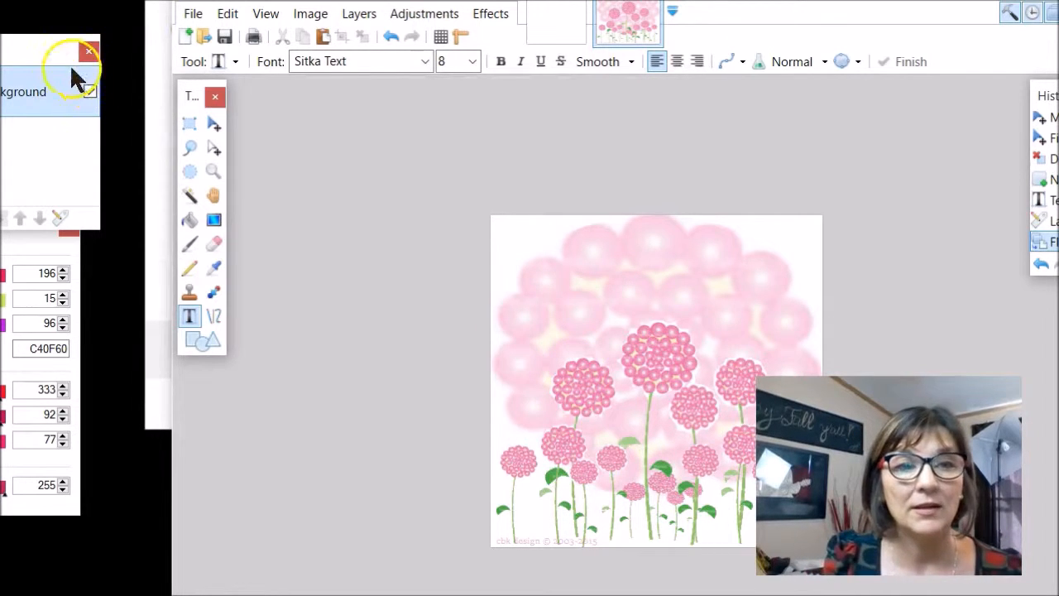
drag(35, 56, 363, 155)
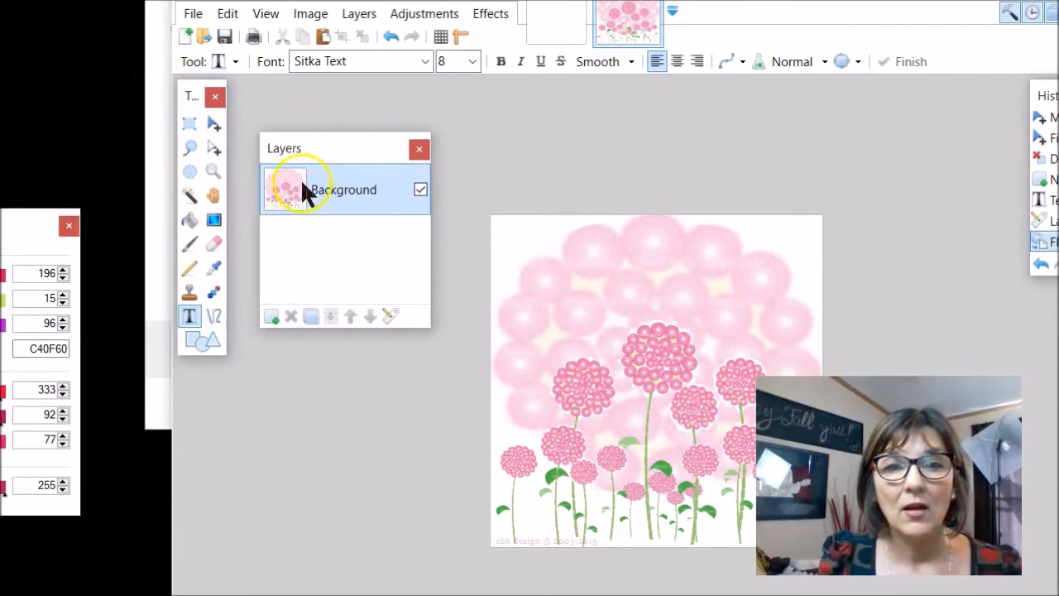